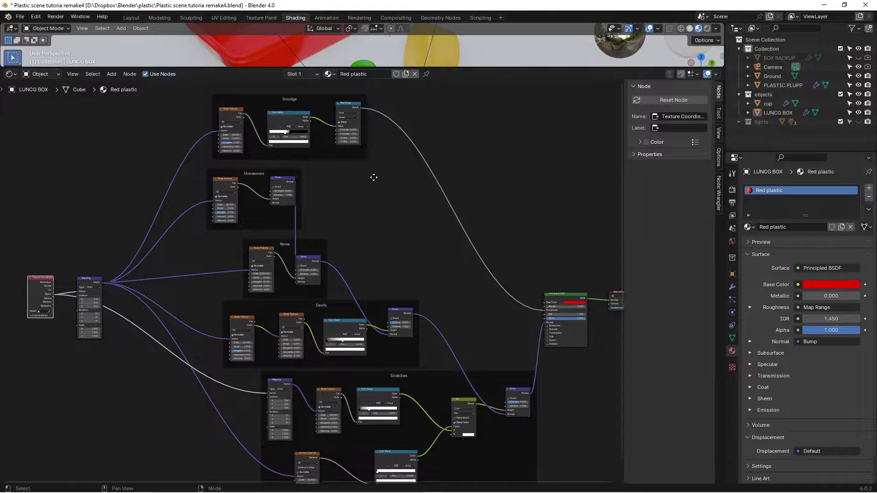
middle_drag(508, 293, 282, 132)
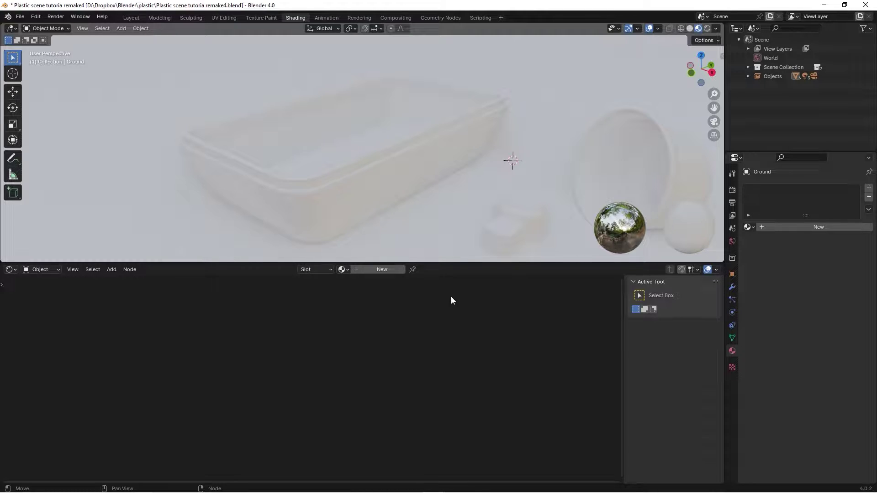
Step: Create a new material named Plastic on the lunch box
click(428, 157)
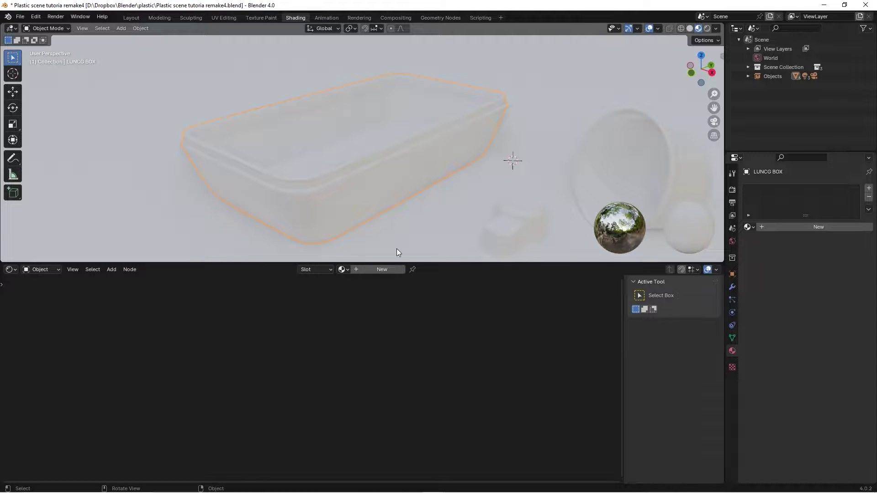
click(384, 269)
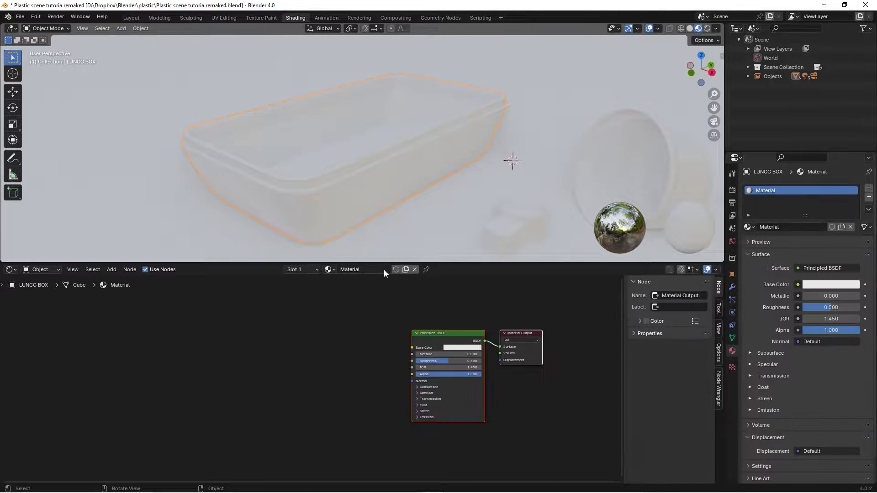
click(384, 269)
text(Plastic)
key(Return)
Step: Check in the add-on preferences that Node Wrangler is enabled
click(35, 17)
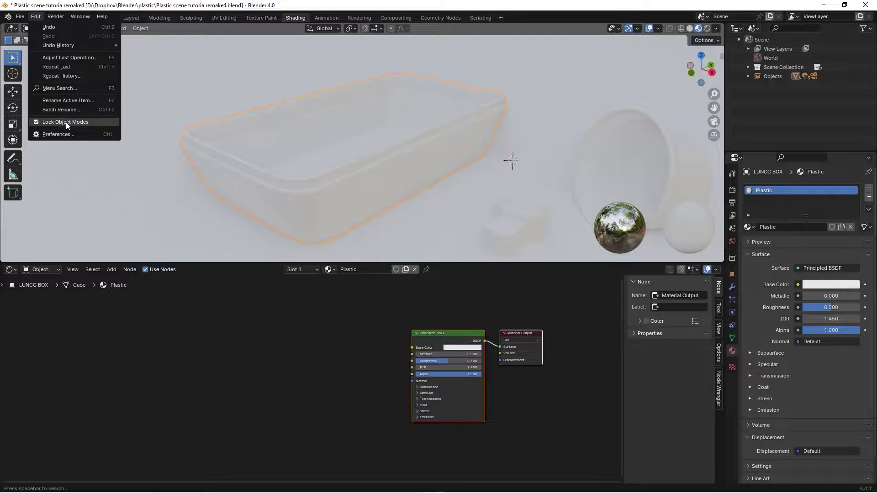
click(68, 135)
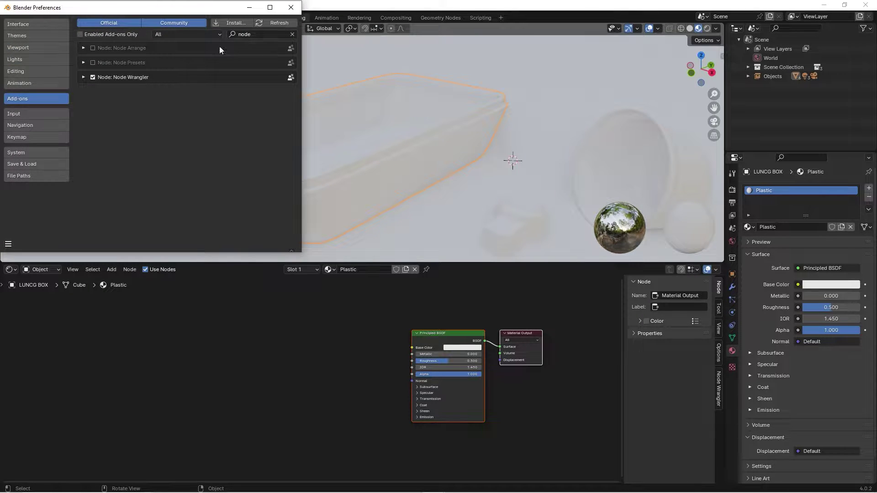
click(291, 7)
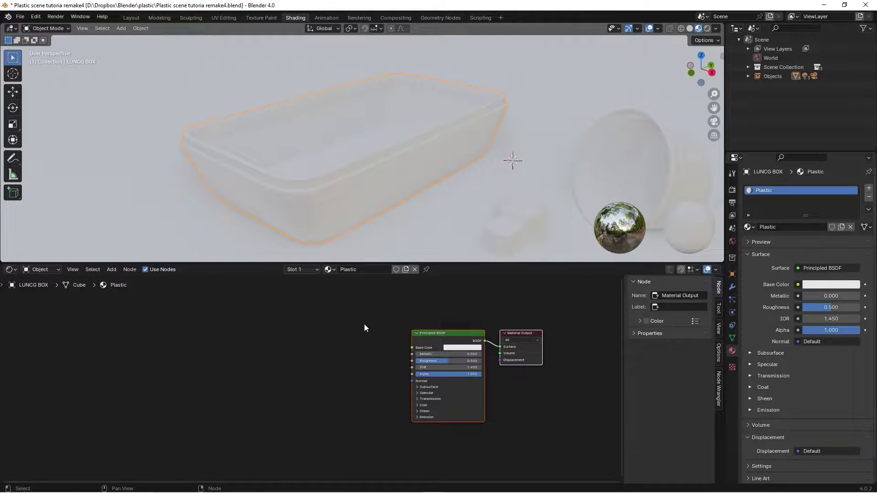
Step: Set the Principled BSDF base color to red and its roughness to 0.265
middle_drag(364, 325, 305, 327)
scroll(412, 379, up, 7)
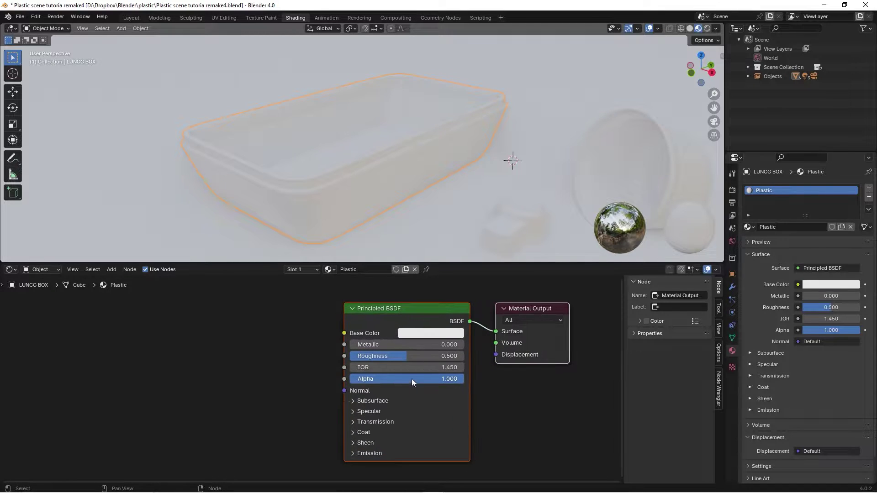
click(440, 333)
drag(448, 249, 446, 258)
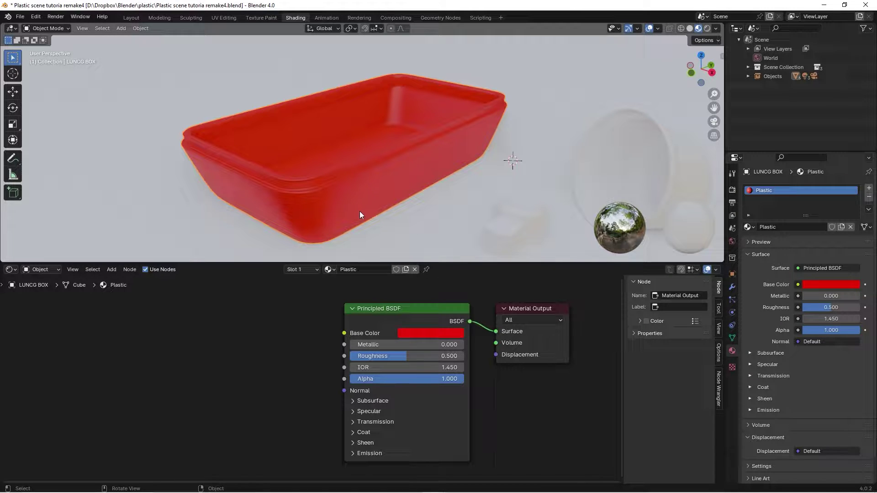
click(412, 355)
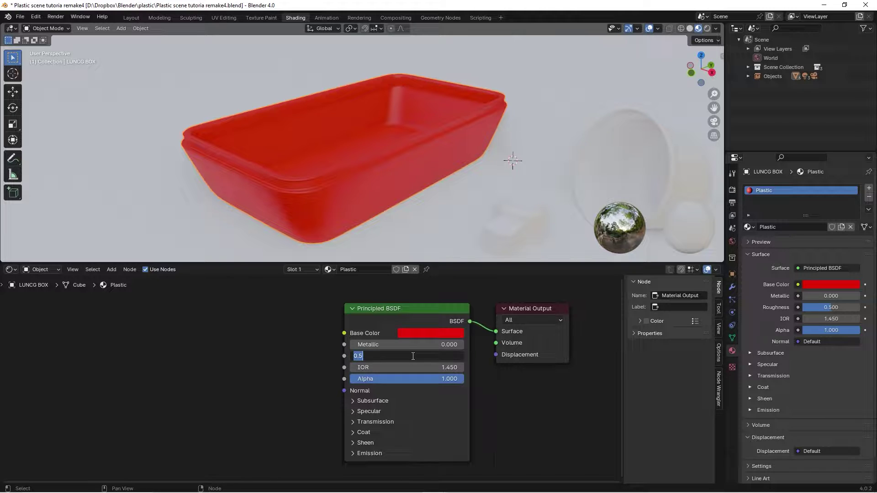
text(.265)
key(Return)
Step: Add a Texture Coordinate and Mapping setup to the Principled BSDF with Node Wrangler and delete its Image Texture node
scroll(265, 326, down, 1)
middle_drag(262, 326, 303, 331)
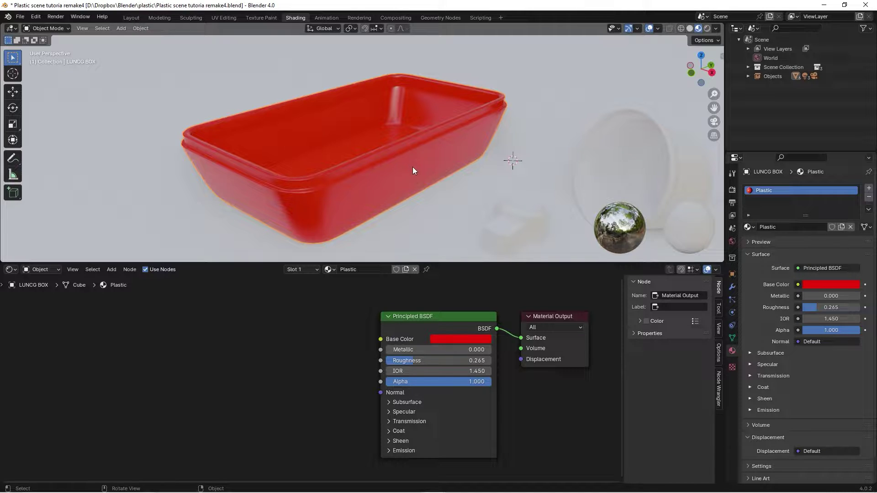
click(465, 316)
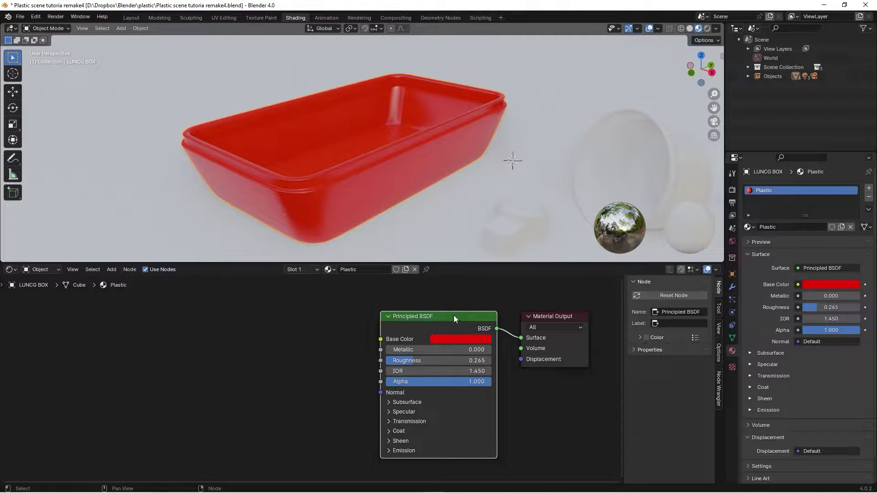
key(ctrl+t)
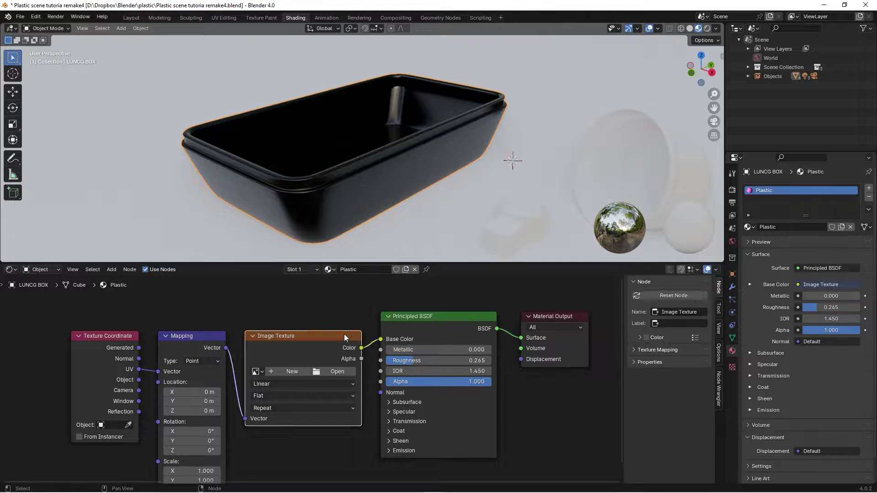
key(x)
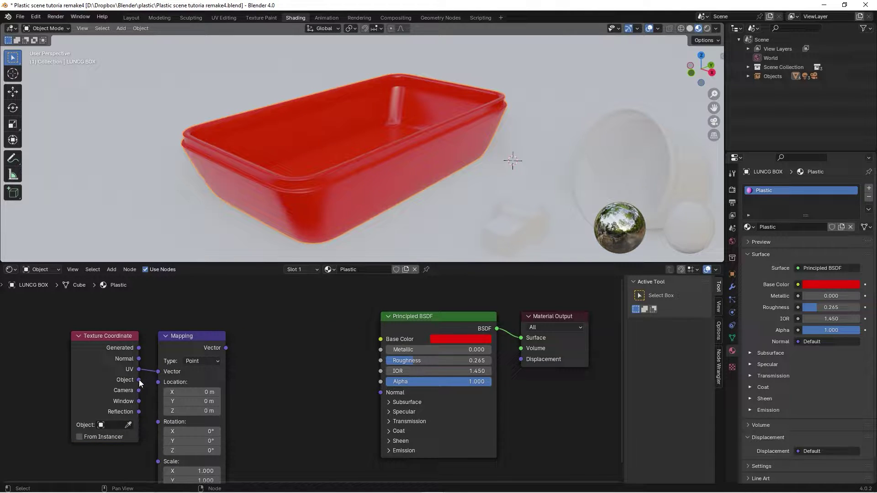
Step: Connect the Texture Coordinate Object output to the Mapping vector and move both nodes farther from the Principled BSDF
drag(139, 380, 158, 372)
drag(208, 308, 142, 339)
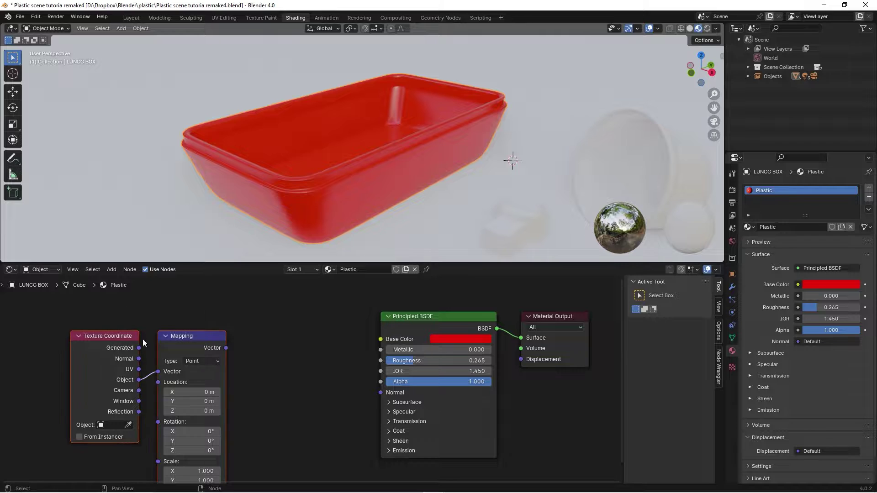
key(g)
click(87, 334)
click(267, 335)
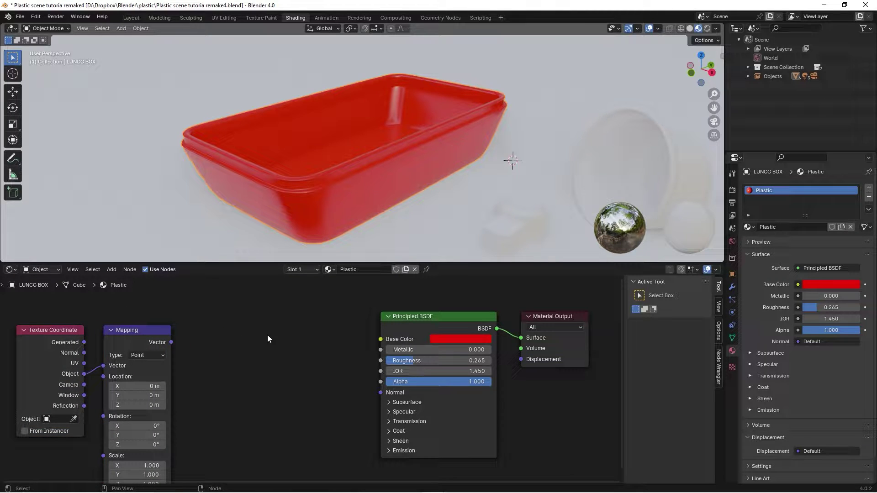
Step: Add a Noise Texture fed by the Mapping vector and connect its Fac output to the Principled BSDF roughness
key(shift+a)
mouse_move(267, 335)
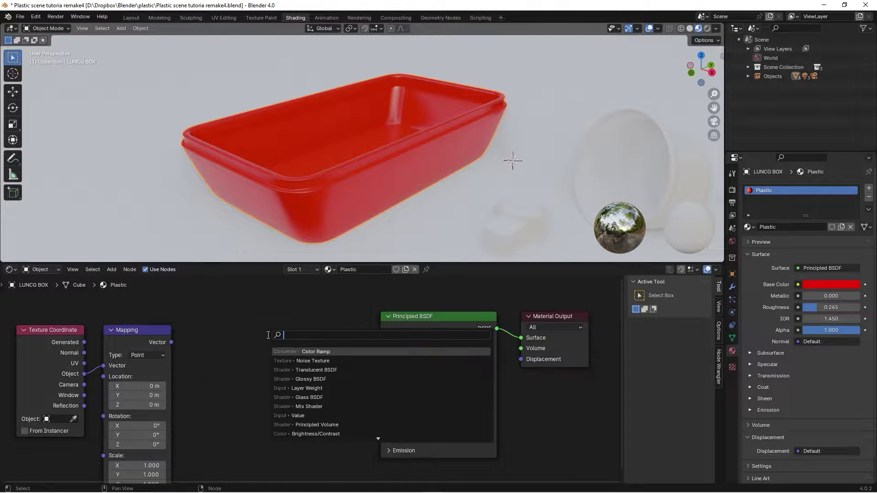
click(306, 417)
click(210, 302)
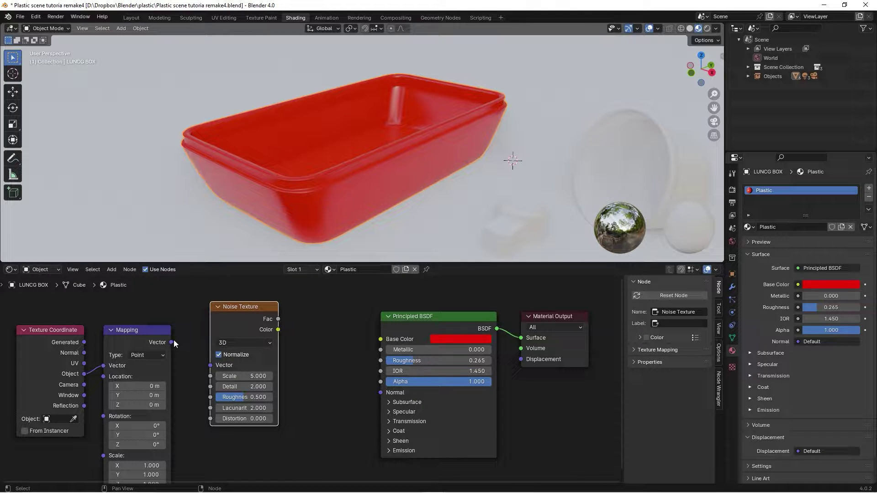
drag(173, 342, 210, 366)
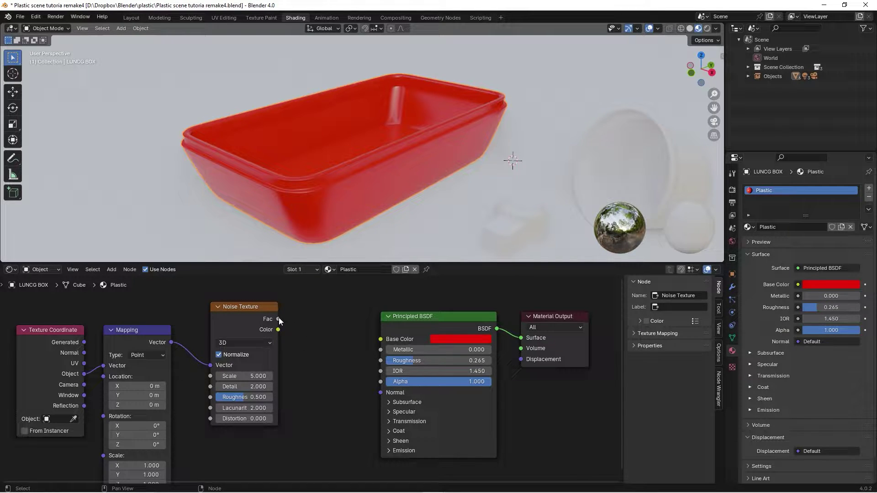
drag(278, 318, 382, 360)
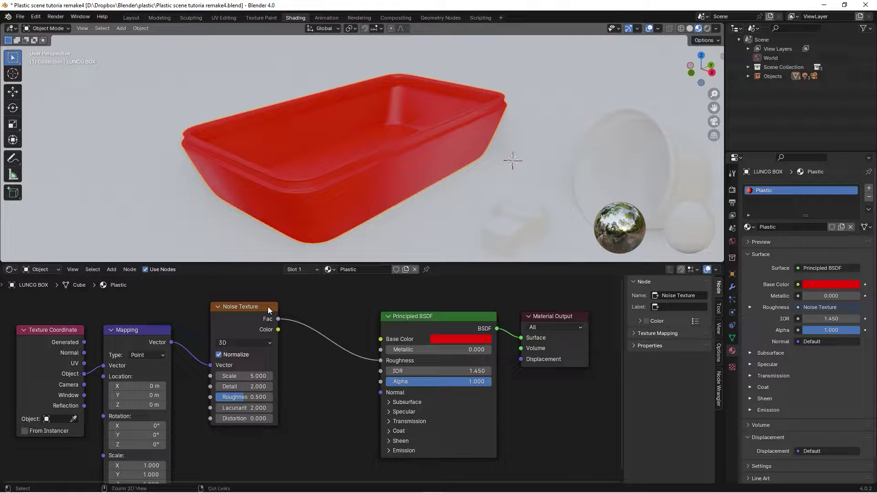
Step: Preview the Noise Texture on the box and set its scale to 32.5 and detail to 15
ctrl+shift+click(268, 307)
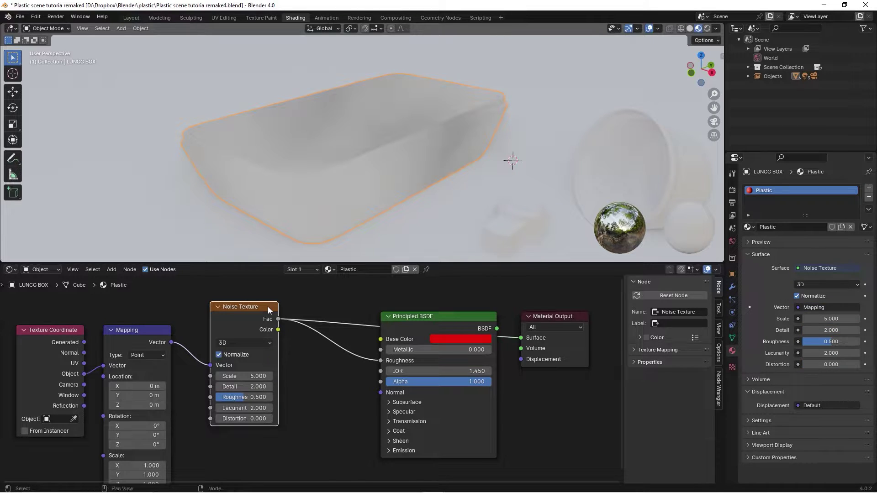
key(Home)
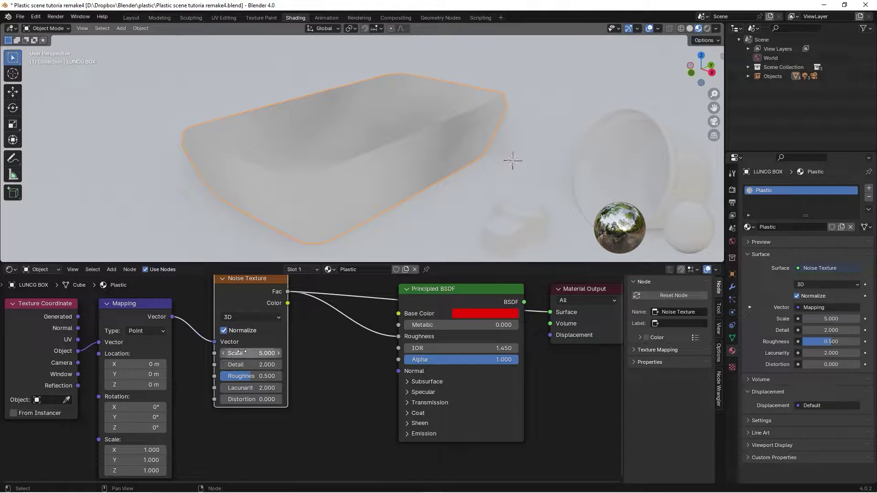
drag(241, 351, 312, 352)
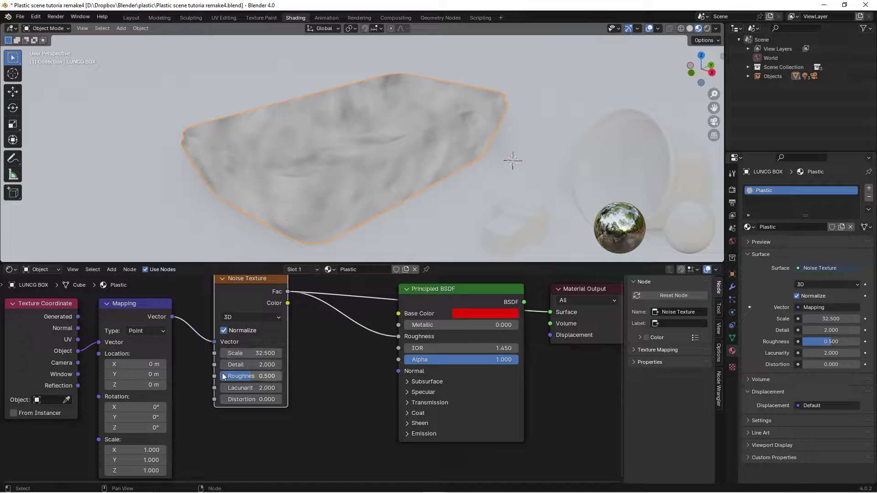
drag(242, 365, 283, 365)
scroll(275, 322, down, 1)
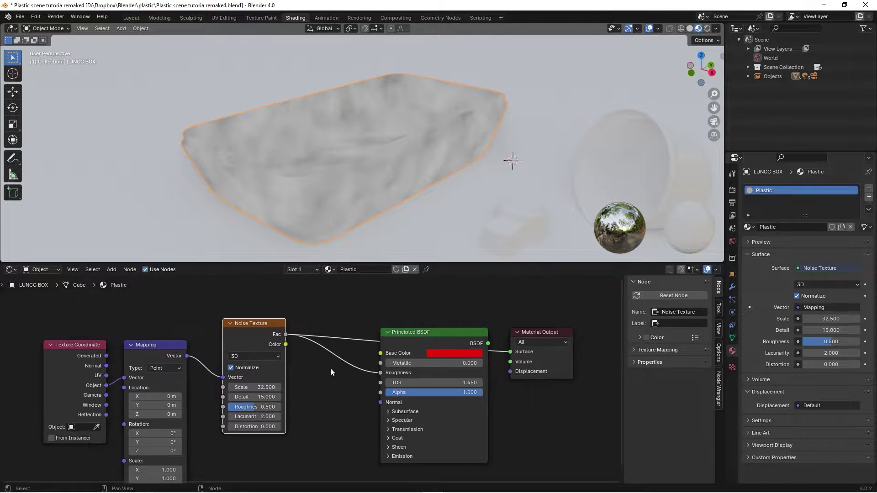
Step: Move the Noise Texture aside and insert a Color Ramp between it and the Principled BSDF roughness
drag(273, 320, 251, 313)
drag(271, 325, 254, 315)
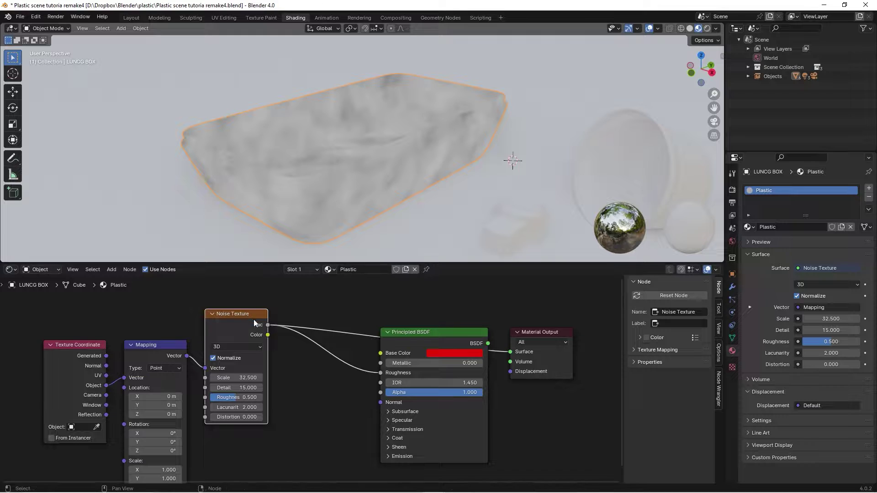
key(shift+a)
click(344, 360)
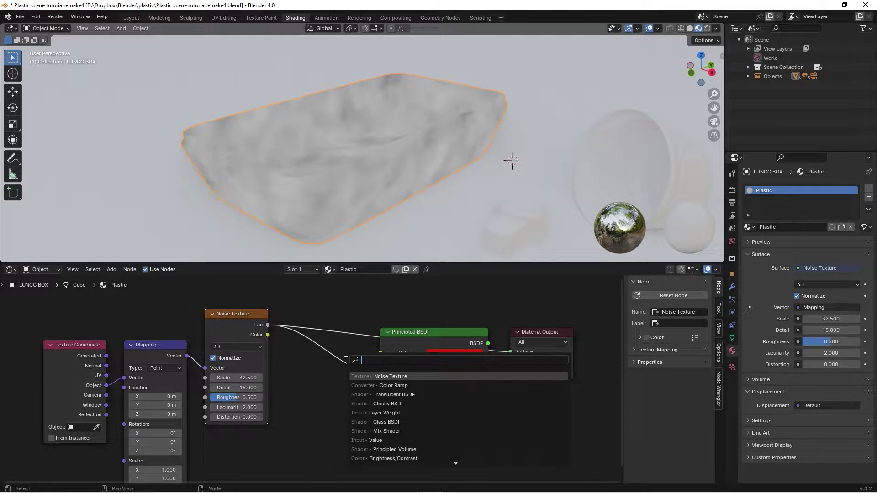
text(col)
key(Down)
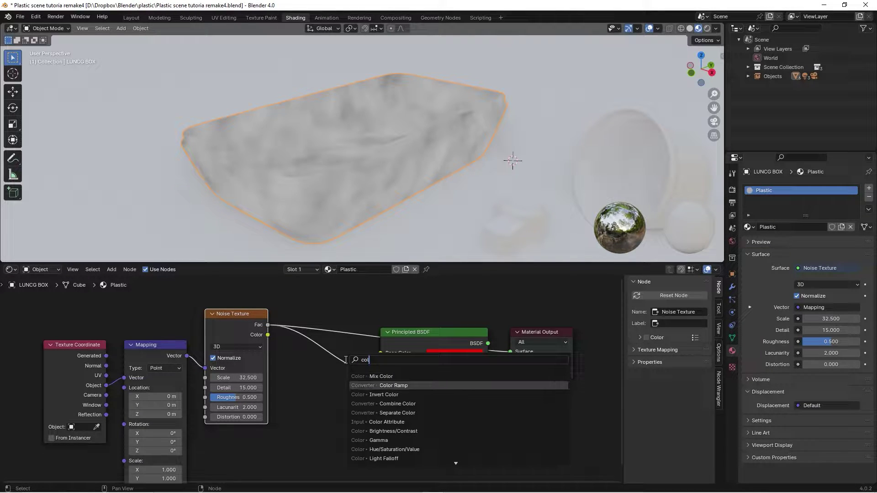
key(Return)
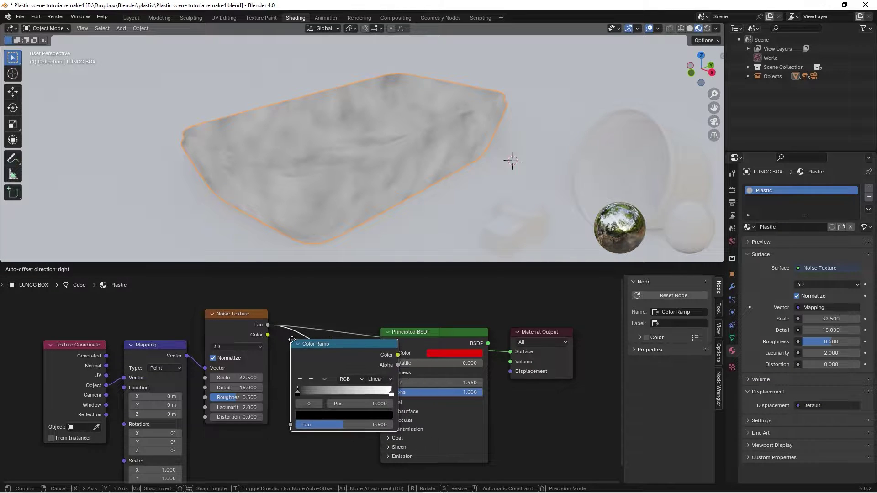
click(302, 350)
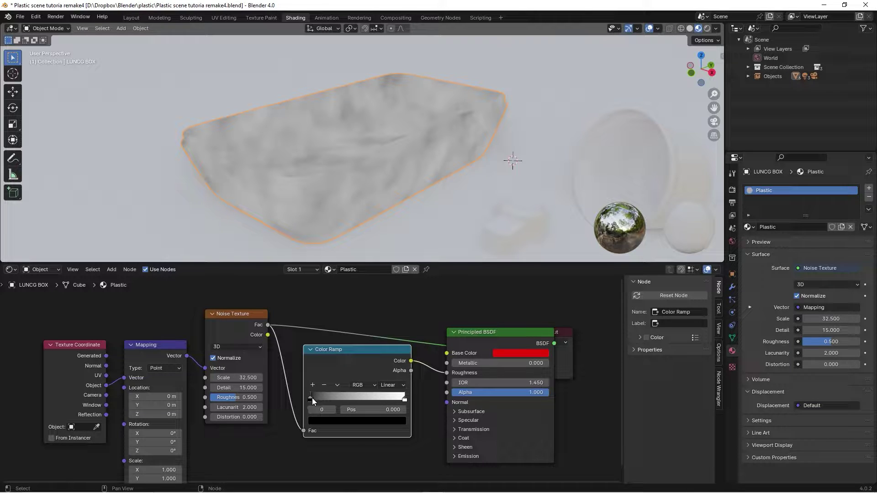
Step: Make the Color Ramp run from white to black with the white stop at 0.295, and preview its color output
drag(311, 399, 338, 399)
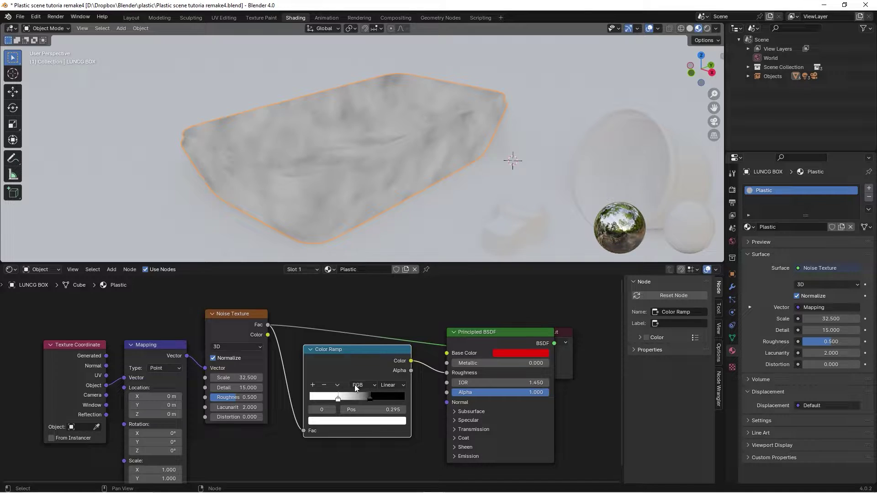
ctrl+shift+click(382, 346)
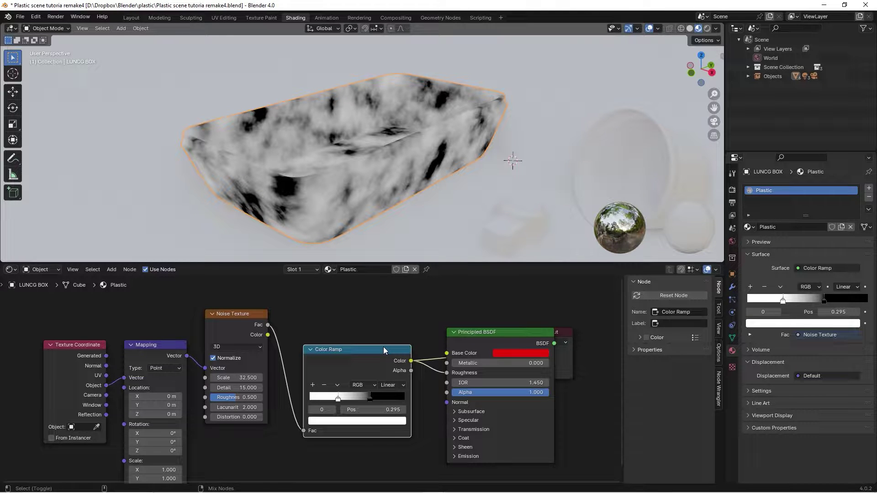
ctrl+shift+click(383, 347)
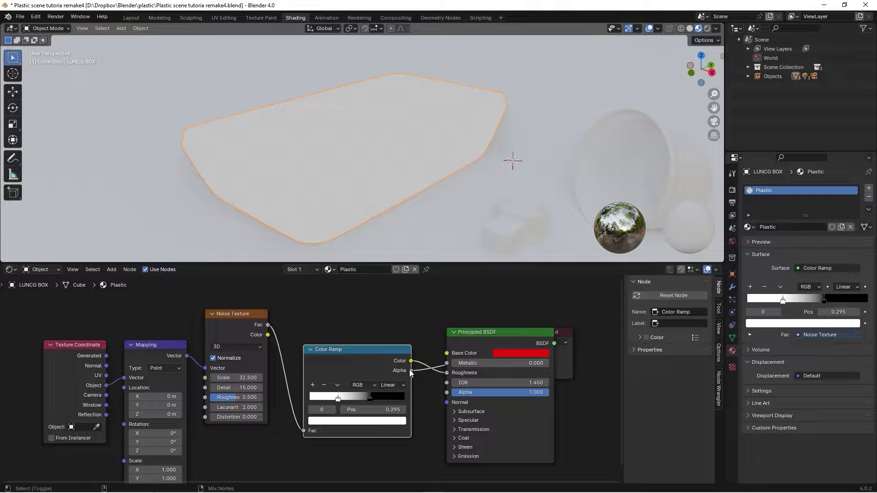
ctrl+shift+click(374, 351)
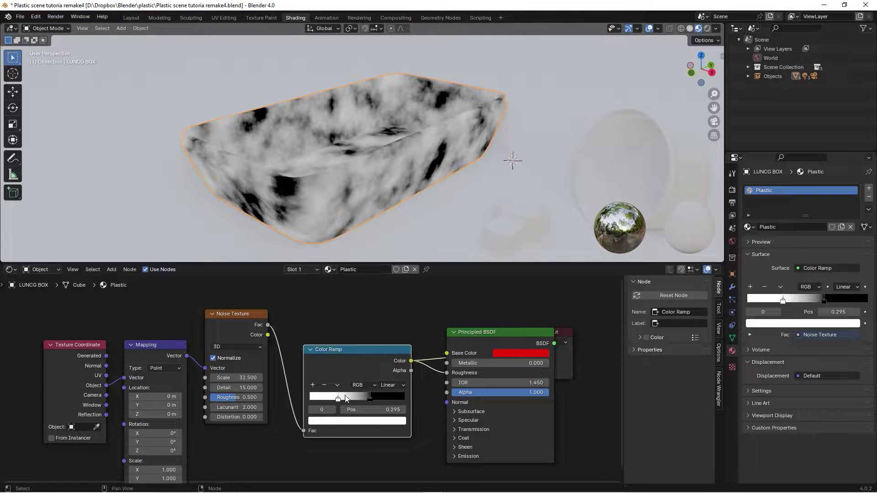
Step: Bring the ramp's white stop close to the black stop at 0.559, and switch the preview back to the Principled BSDF
drag(339, 399, 362, 400)
drag(380, 354, 368, 336)
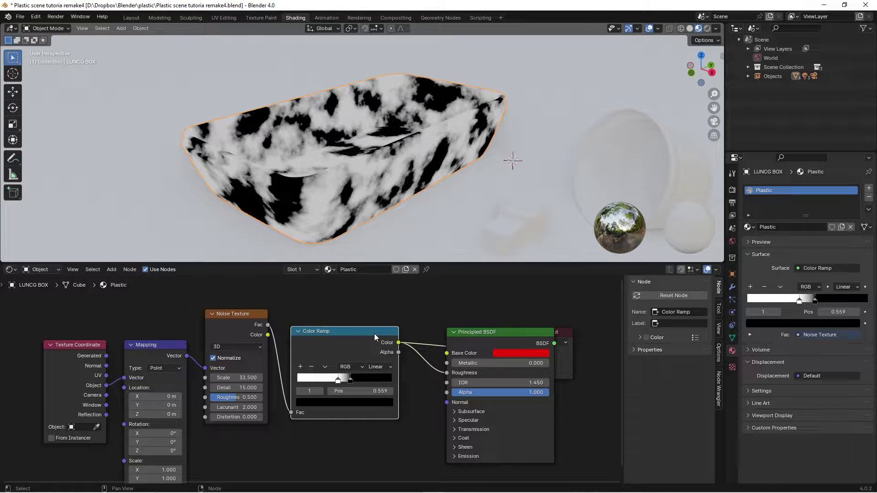
ctrl+shift+click(488, 332)
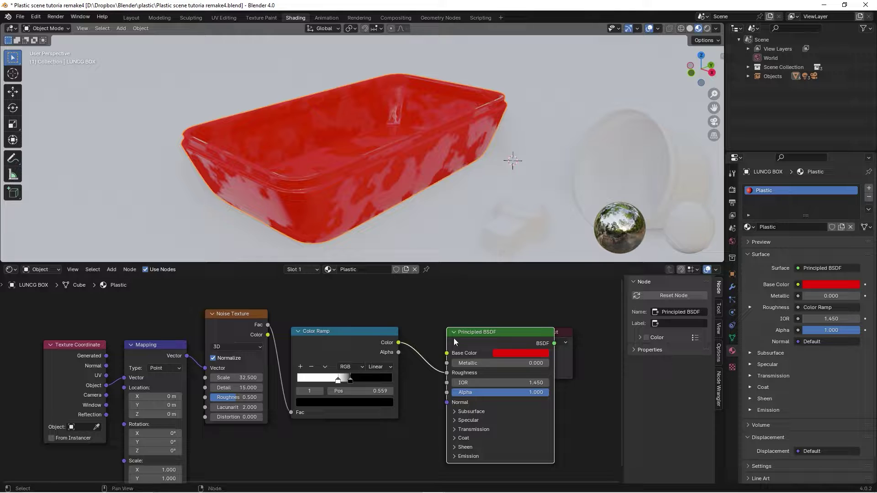
middle_drag(436, 328, 315, 328)
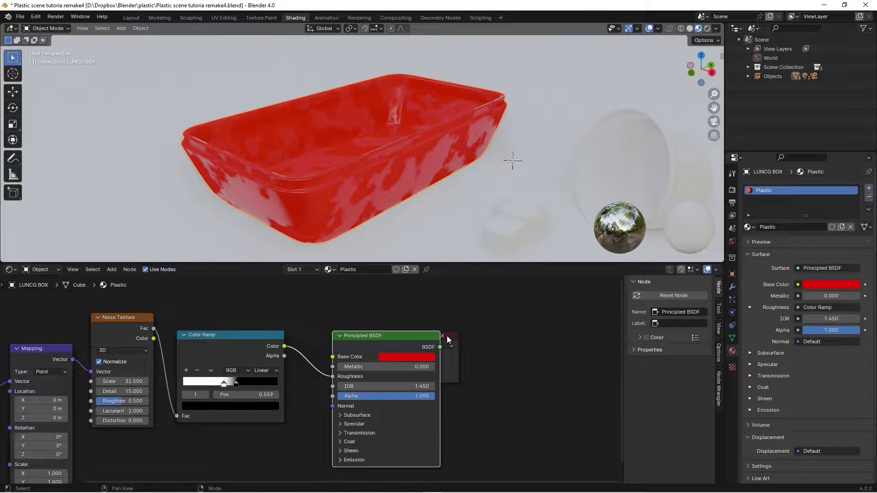
Step: Move the Principled BSDF and Material Output aside and insert a Map Range node between the Color Ramp and the roughness input
drag(447, 336, 548, 327)
drag(390, 338, 536, 327)
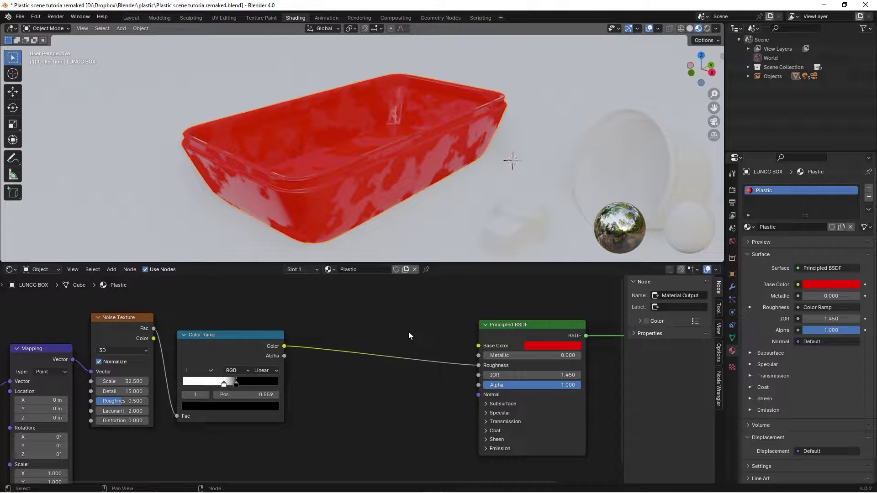
key(shift+a)
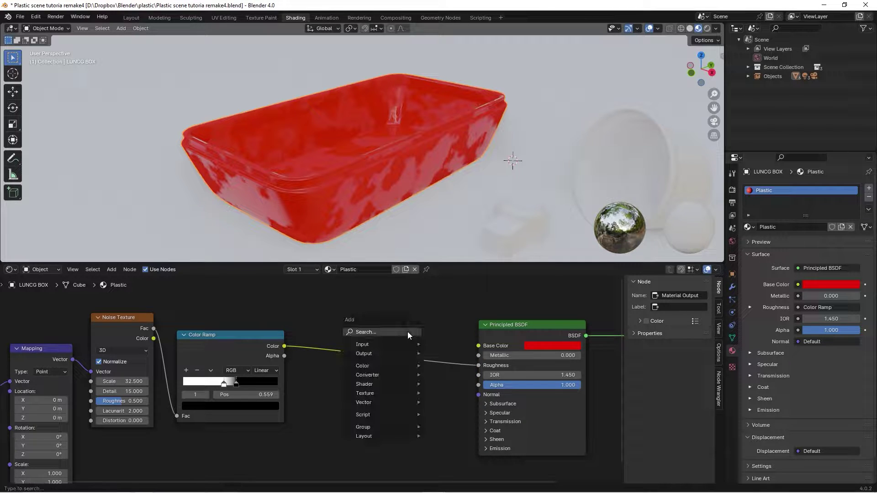
click(408, 332)
text(map)
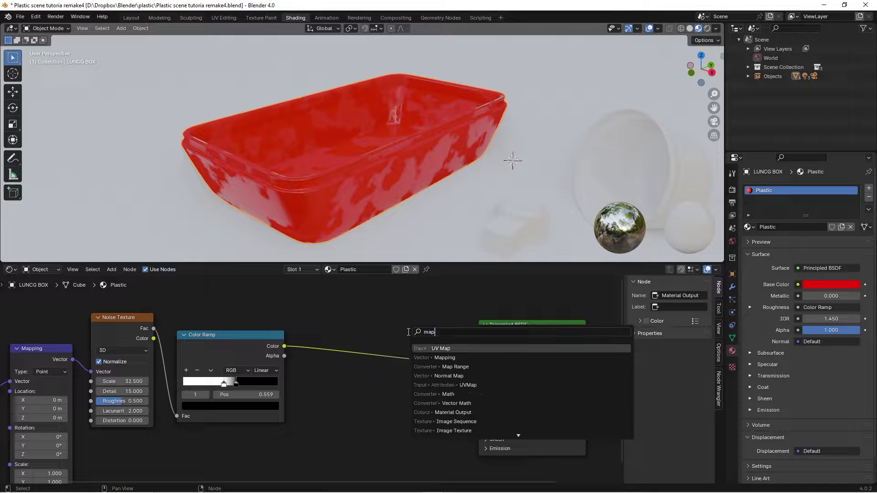
key(Down)
key(Down)
key(Return)
click(342, 311)
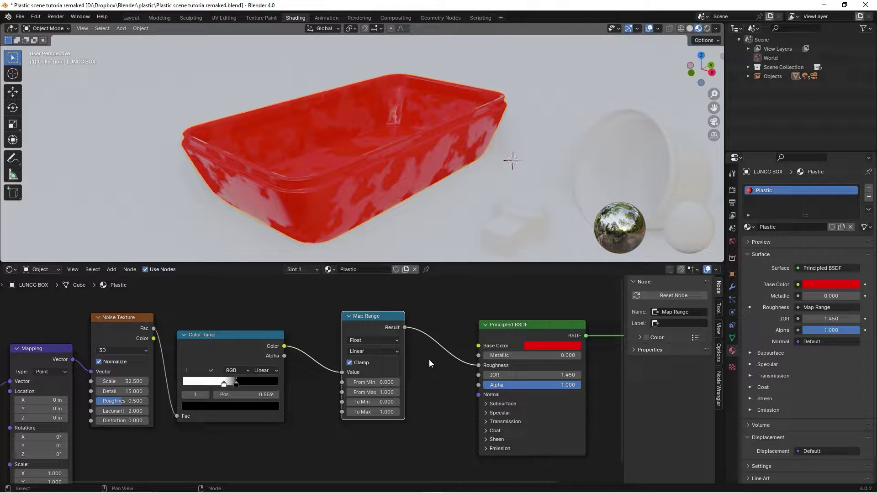
Step: Set the Map Range node's To Min to 0.2 and To Max to 0.26
click(379, 402)
text(.2)
key(Return)
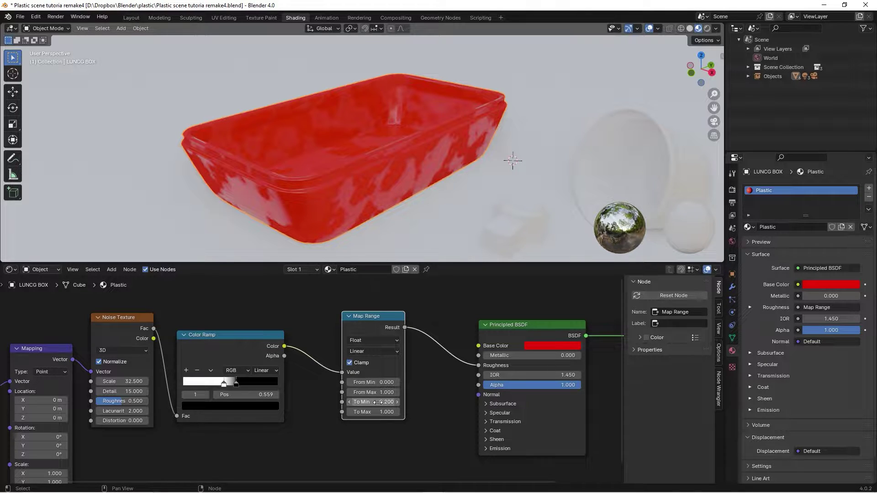
click(388, 412)
key(BackSpace)
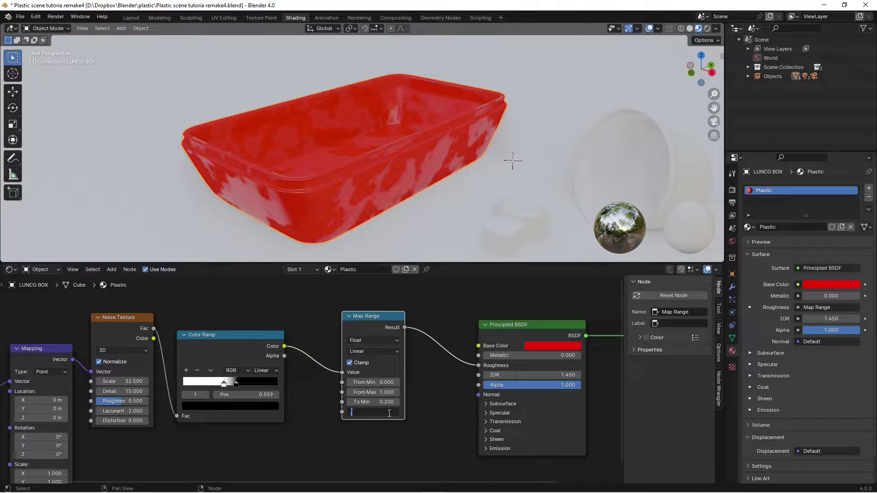
text(.26)
key(Return)
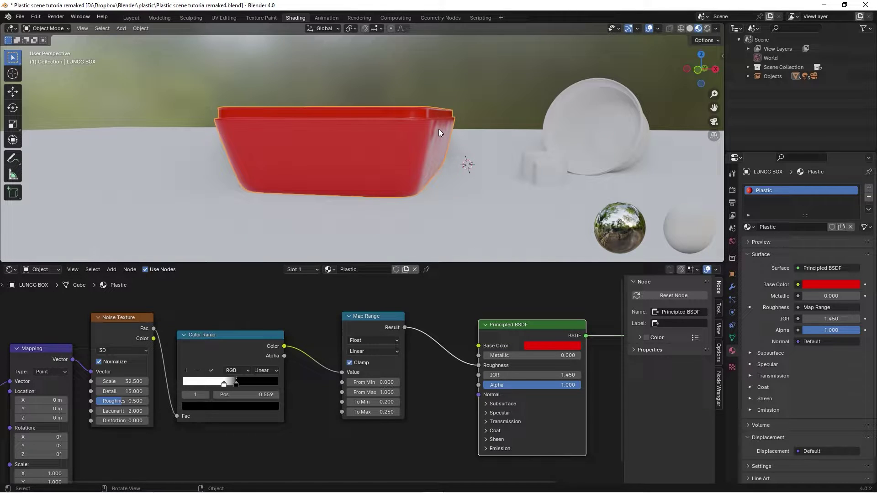
Step: Move the Texture Coordinate and Mapping nodes away from the Noise Texture to leave a wider gap
middle_drag(439, 131, 429, 149)
scroll(399, 192, down, 3)
scroll(374, 326, down, 8)
middle_drag(254, 331, 329, 306)
drag(243, 311, 204, 358)
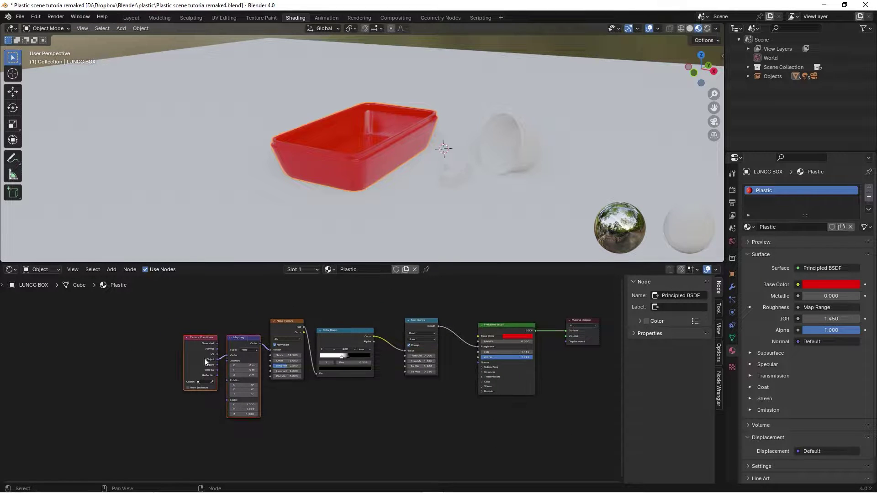
drag(244, 338, 176, 338)
Step: Move the Noise Texture, Color Ramp and Map Range nodes together, clear of the Principled BSDF
scroll(397, 319, down, 1)
middle_drag(396, 320, 380, 333)
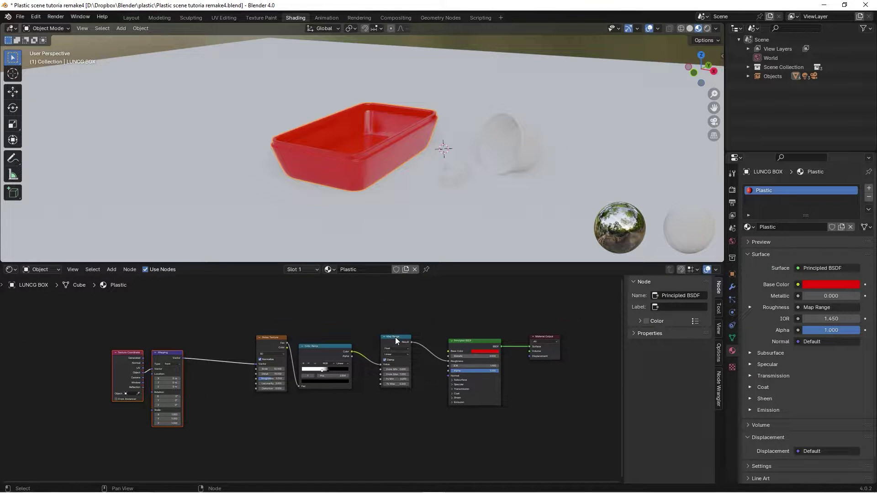
drag(396, 337, 276, 395)
click(397, 307)
drag(378, 337, 360, 316)
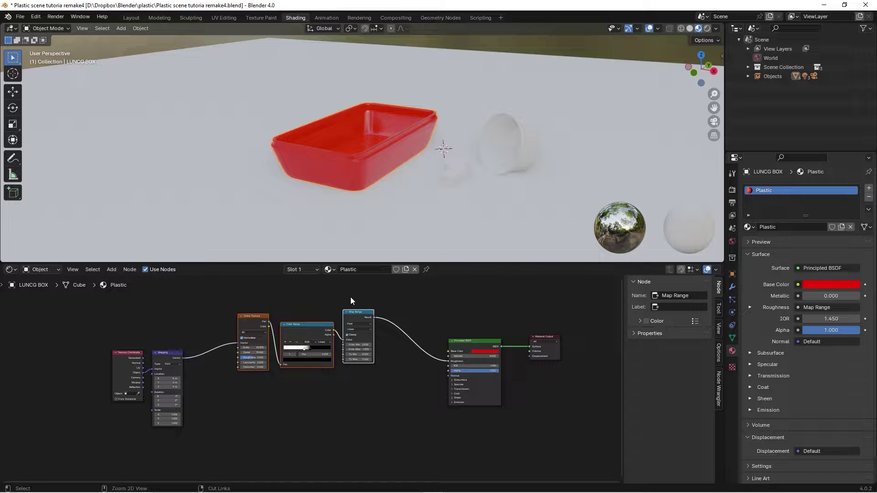
Step: Join the Noise Texture, Color Ramp and Map Range nodes in a new frame labelled Smudge
key(ctrl+j)
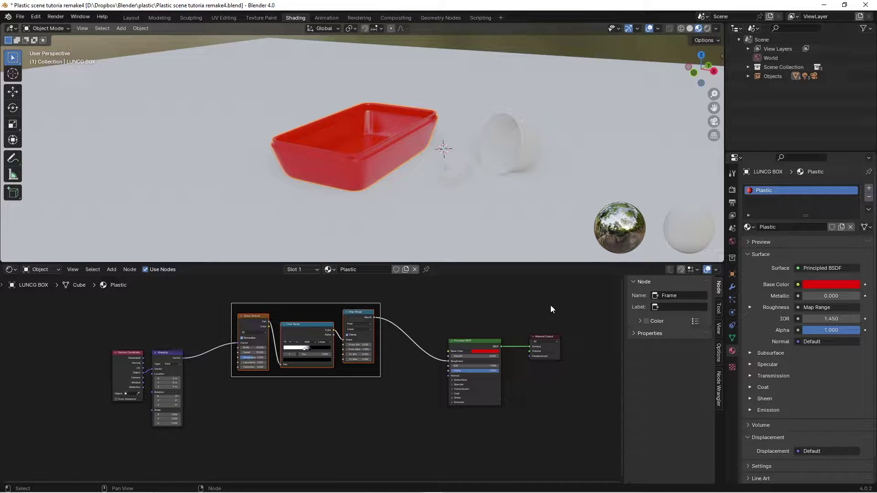
click(678, 306)
text(Smudge)
key(Return)
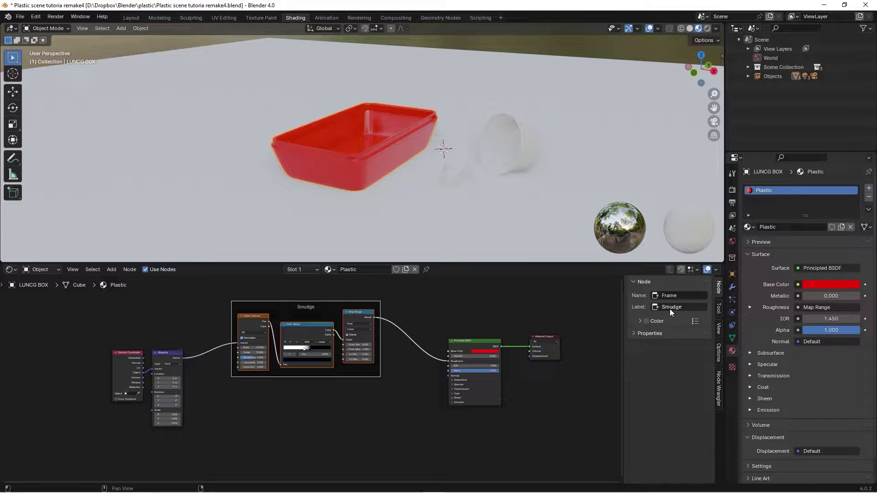
Step: Combine the Smudge frame and its nodes into a node group and return to the main node tree
mouse_move(385, 295)
mouse_down()
mouse_move(275, 375)
mouse_move(227, 385)
mouse_up()
key(ctrl+g)
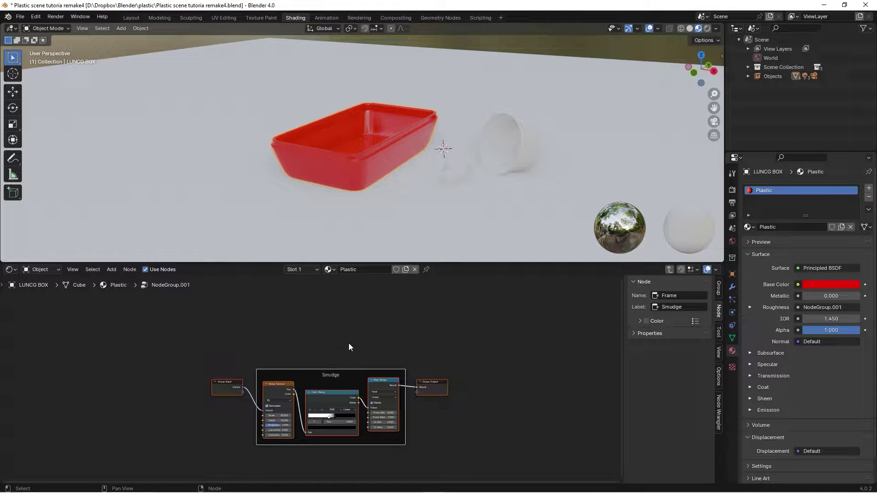
key(Tab)
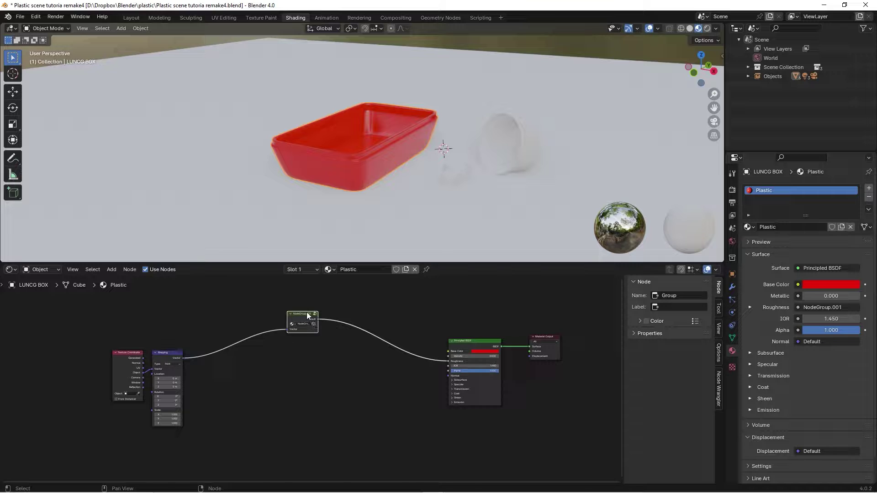
drag(306, 311, 295, 310)
scroll(293, 315, up, 6)
scroll(295, 318, down, 2)
middle_drag(332, 327, 364, 367)
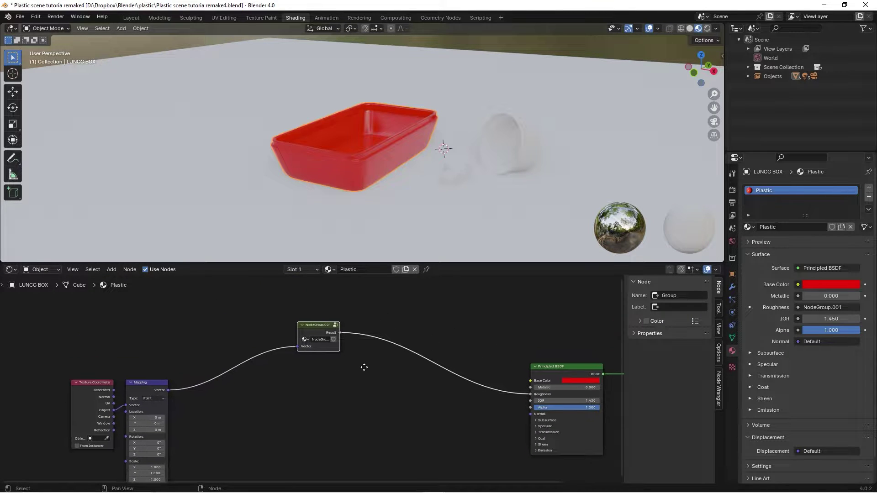
Step: Label the node group Smudge
click(683, 307)
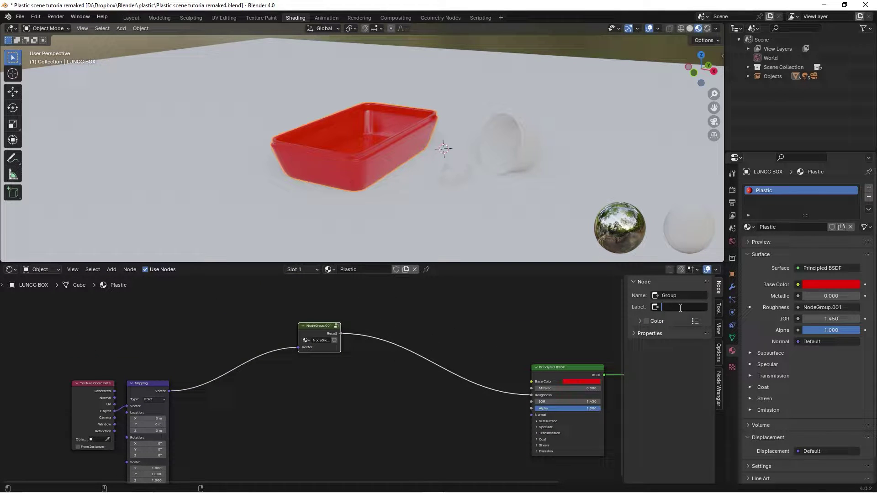
text(Smudge)
key(Return)
mouse_move(364, 309)
middle_down()
mouse_move(358, 299)
mouse_move(347, 305)
middle_up()
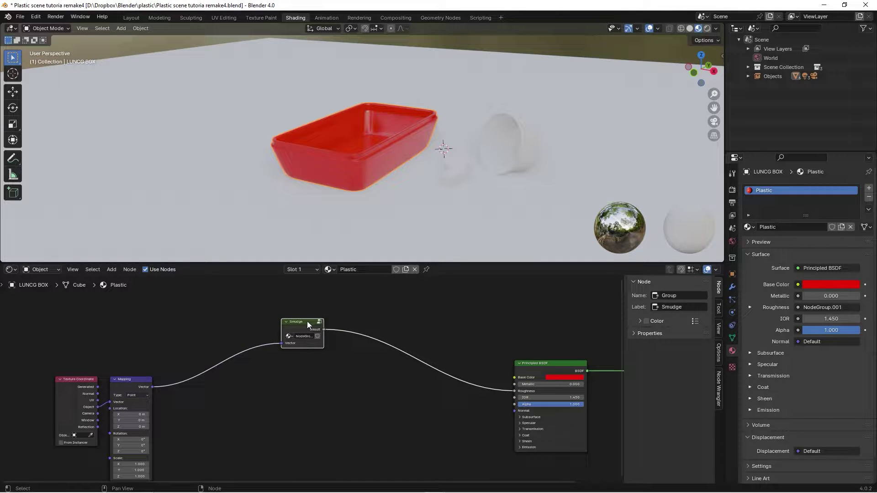
Step: Ungroup the Smudge node group back into its separate framed nodes
right_click(300, 319)
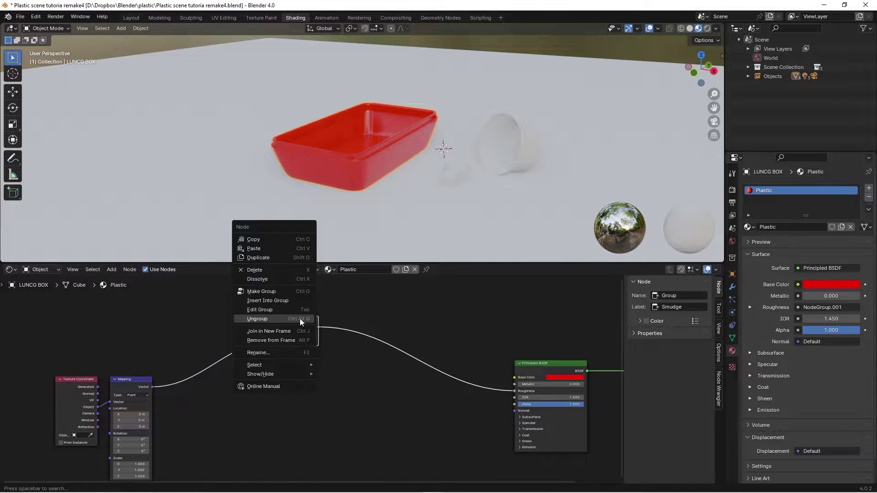
click(299, 319)
scroll(319, 322, down, 1)
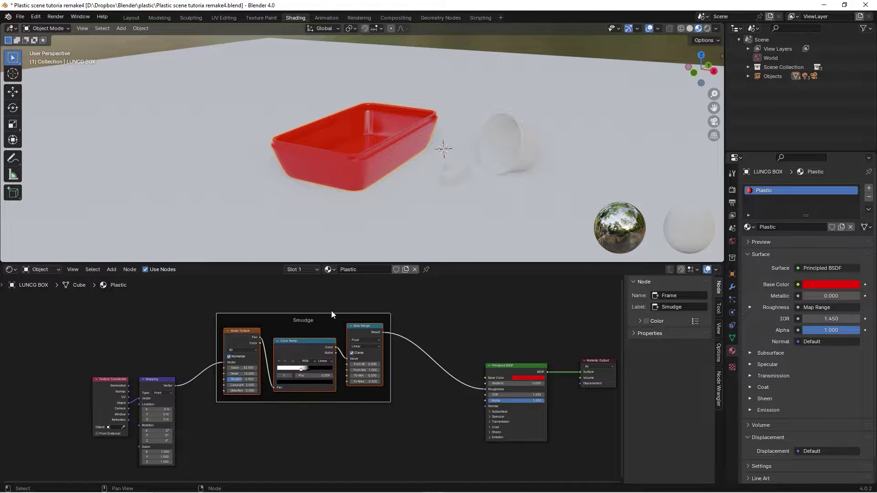
Step: Move the Smudge frame above the main node row and shift the Texture Coordinate and Mapping nodes farther from it
drag(341, 314, 361, 283)
middle_drag(428, 393, 435, 360)
scroll(435, 360, down, 1)
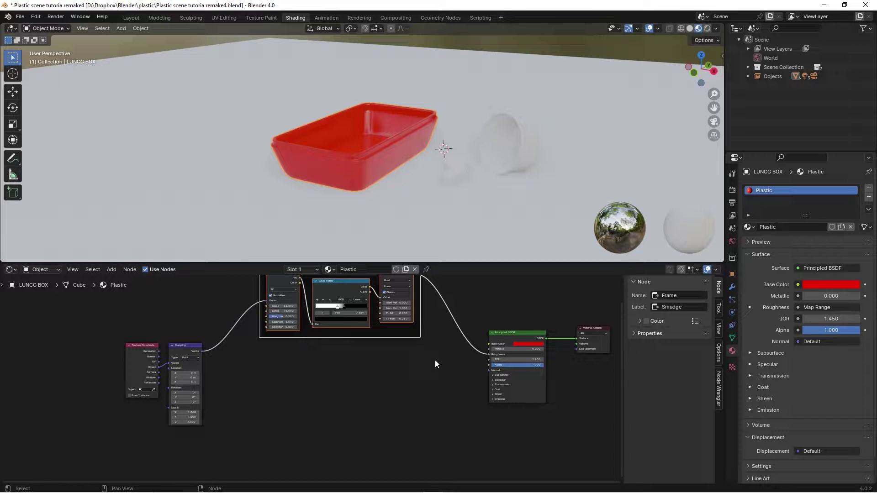
scroll(435, 360, down, 2)
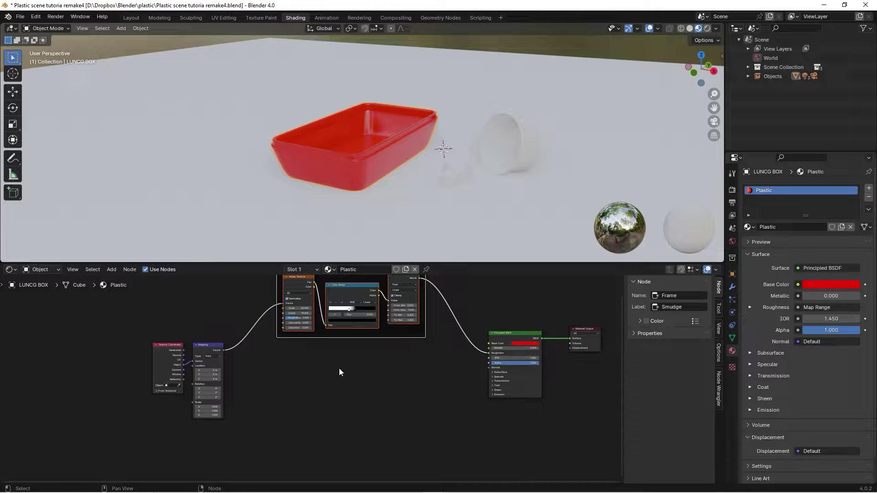
drag(220, 321, 151, 359)
key(g)
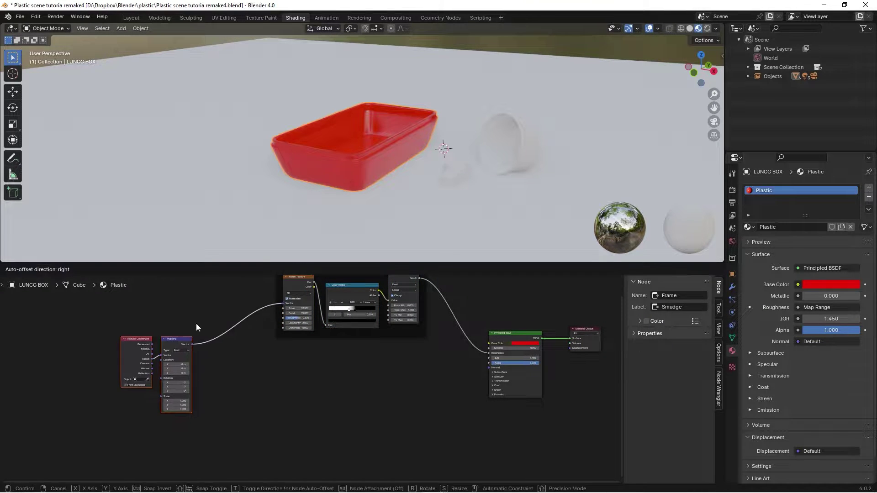
click(195, 323)
Step: Add a second Noise Texture node below the Smudge frame
scroll(389, 146, up, 4)
middle_drag(435, 128, 462, 120)
middle_drag(408, 149, 371, 172)
middle_drag(374, 292, 319, 322)
scroll(319, 322, down, 2)
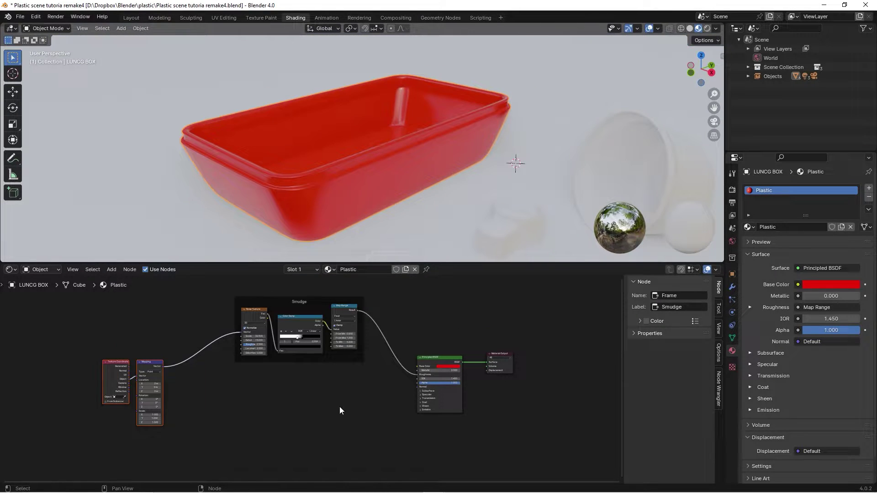
click(289, 392)
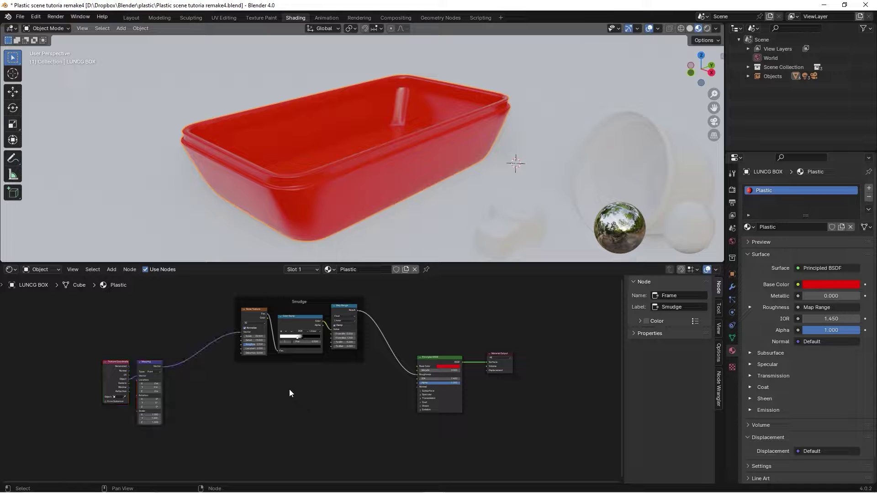
key(shift+a)
click(285, 385)
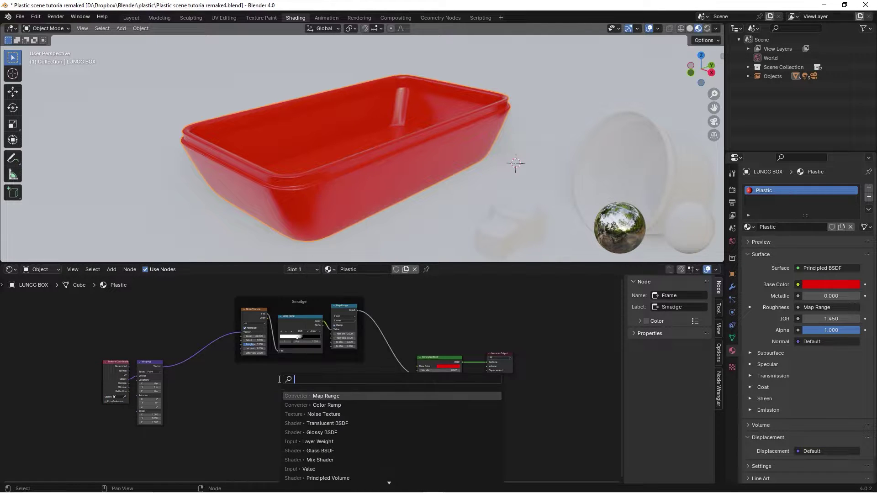
text(noise te)
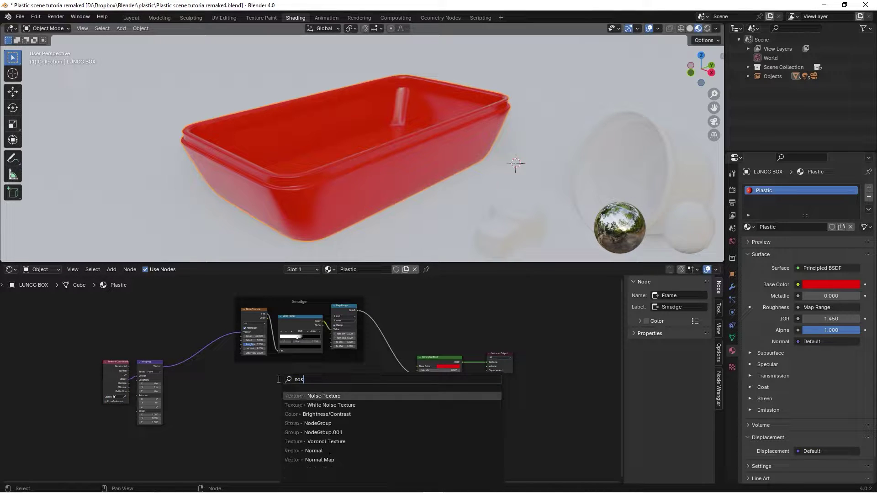
key(Return)
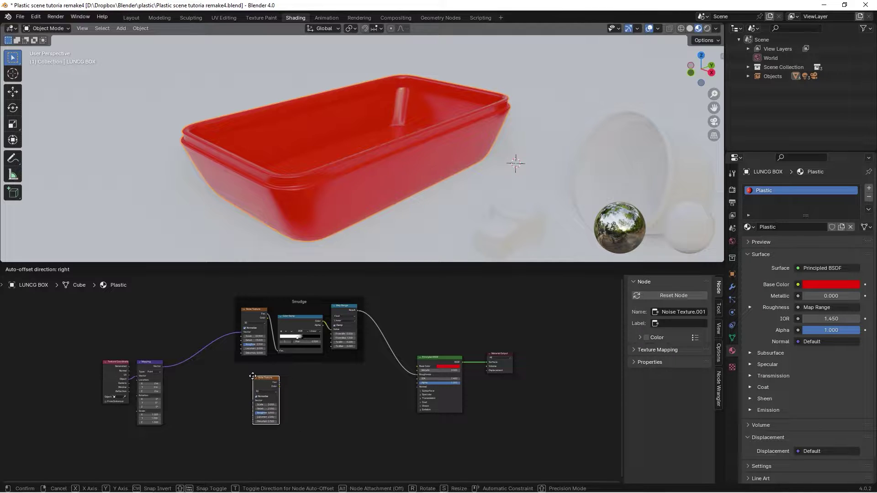
click(252, 374)
scroll(300, 386, up, 1)
Step: Add a Bump node between the new Noise Texture and the Principled BSDF
click(317, 385)
key(shift+a)
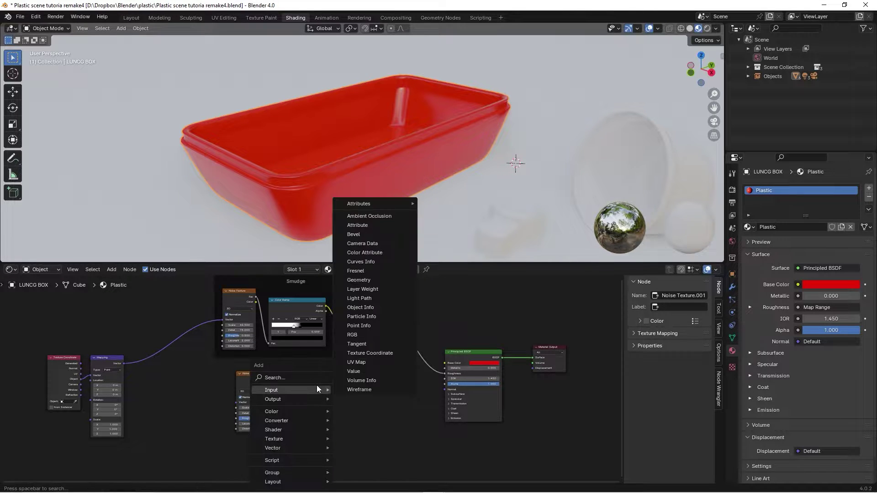
click(309, 377)
text(bu)
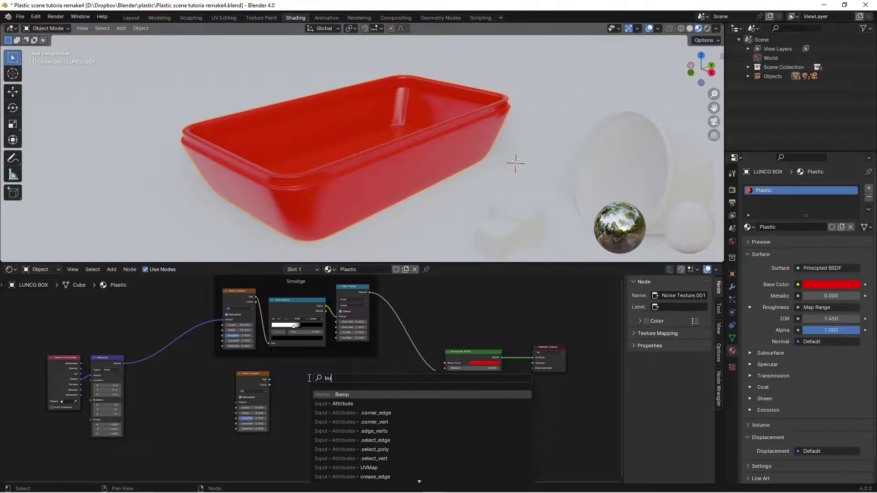
text(mp)
key(Return)
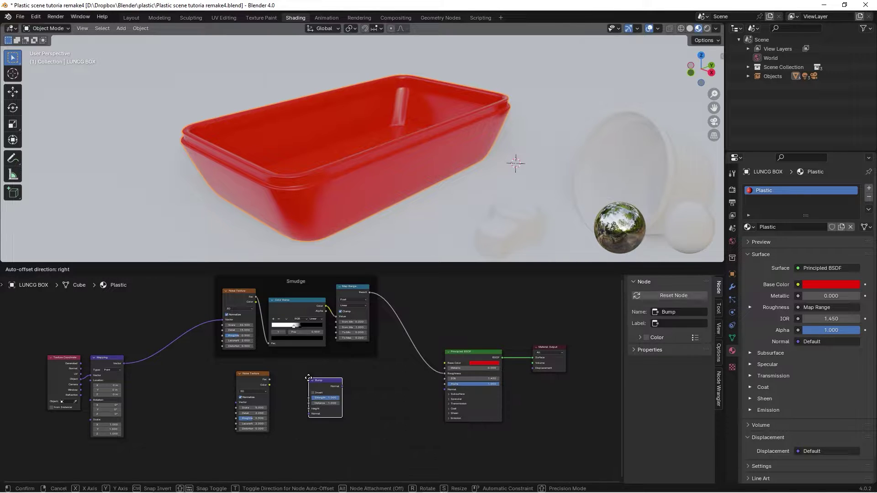
click(307, 372)
scroll(362, 381, up, 2)
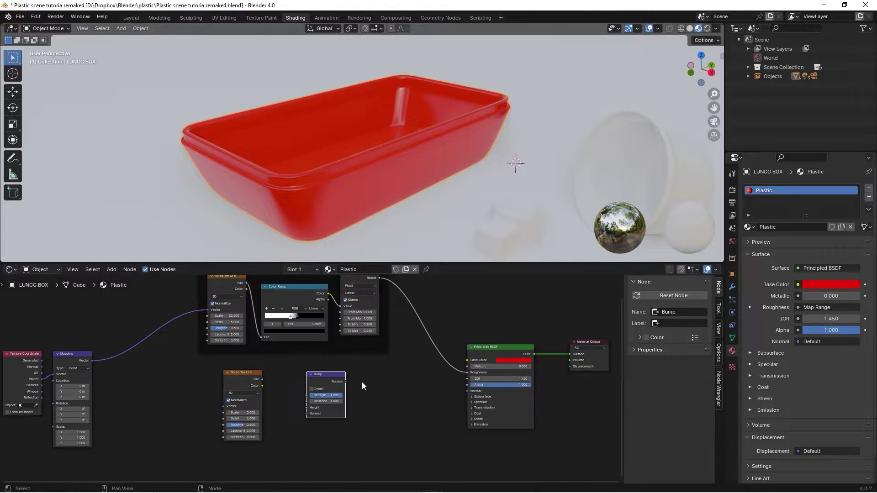
Step: Connect Mapping to the new Noise Texture's vector, its Fac to the Bump height, and the Bump normal to the Principled BSDF normal
drag(75, 359, 216, 408)
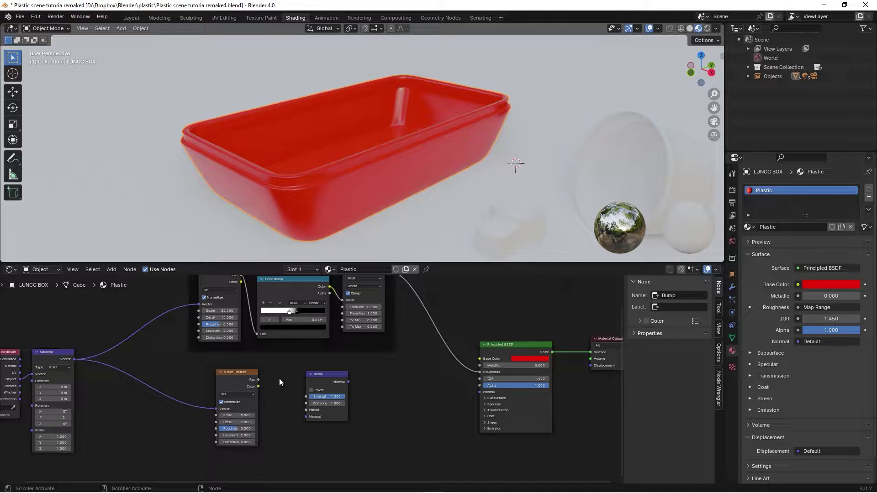
drag(258, 380, 306, 409)
drag(347, 382, 479, 392)
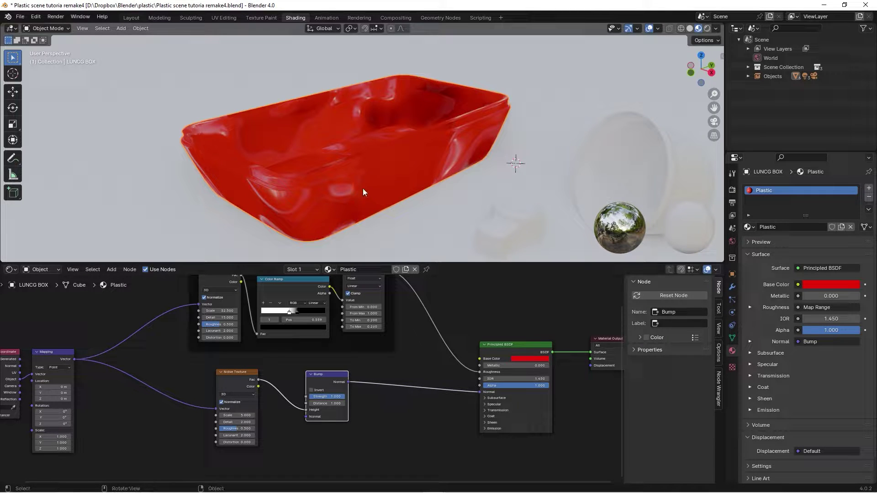
Step: Preview the second Noise Texture directly on the lunch box
mouse_move(363, 188)
middle_down()
mouse_move(404, 175)
mouse_move(354, 171)
mouse_move(364, 173)
middle_up()
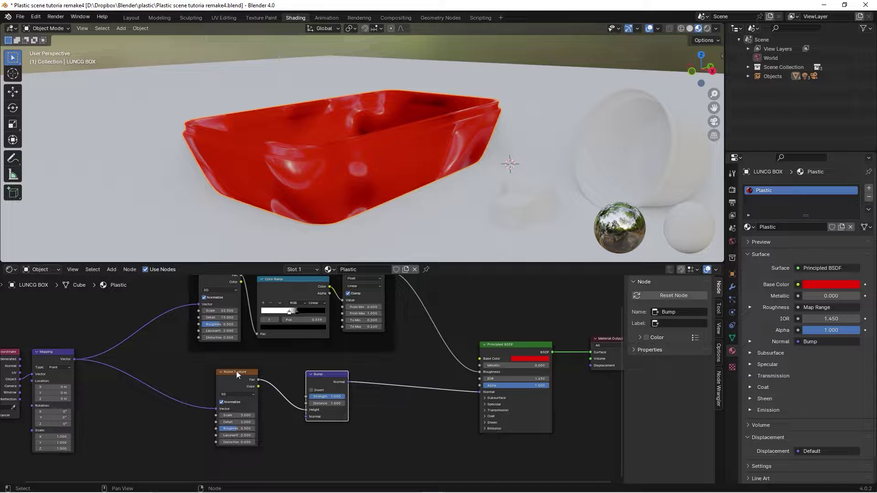
scroll(237, 371, up, 3)
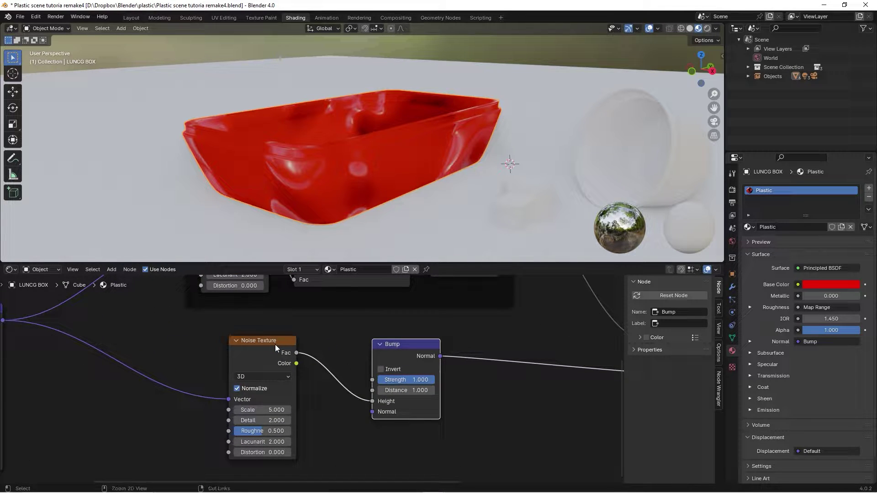
ctrl+shift+click(276, 342)
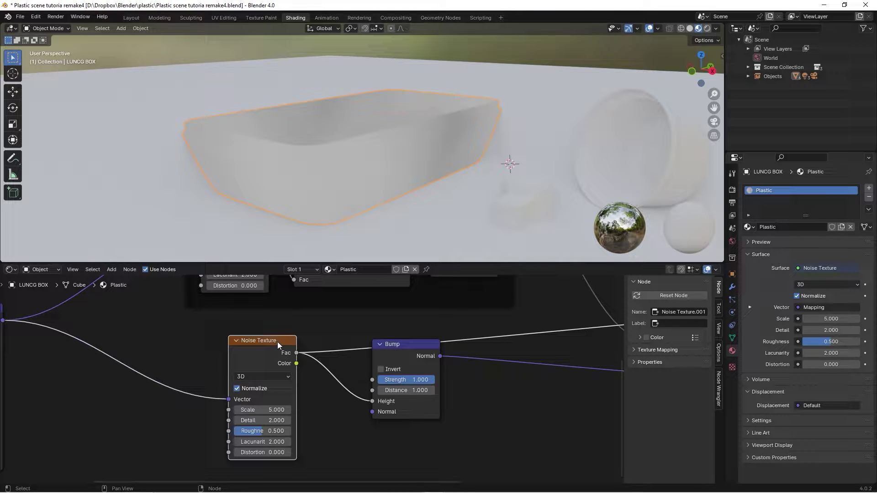
Step: Raise the scale of the second Noise Texture to about 28.2
scroll(285, 341, up, 2)
drag(256, 410, 316, 406)
middle_drag(317, 406, 287, 391)
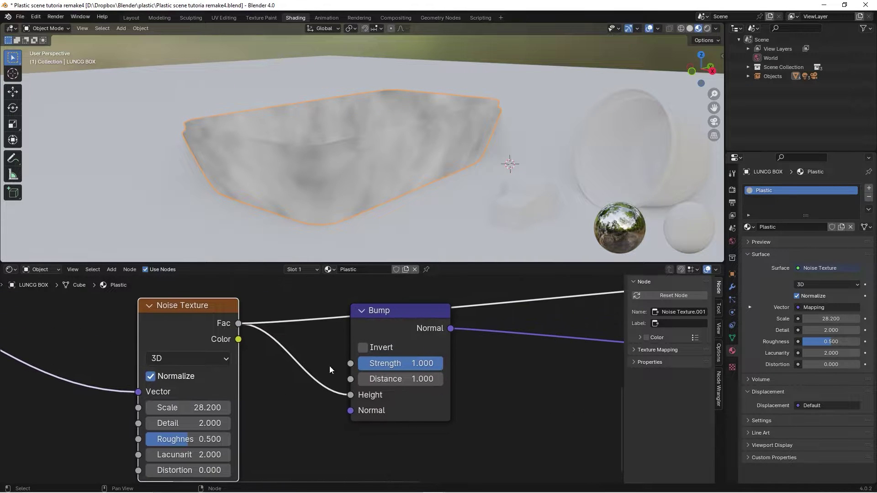
Step: Preview the Bump node directly on the lunch box and set its strength to 0.02
ctrl+shift+click(415, 317)
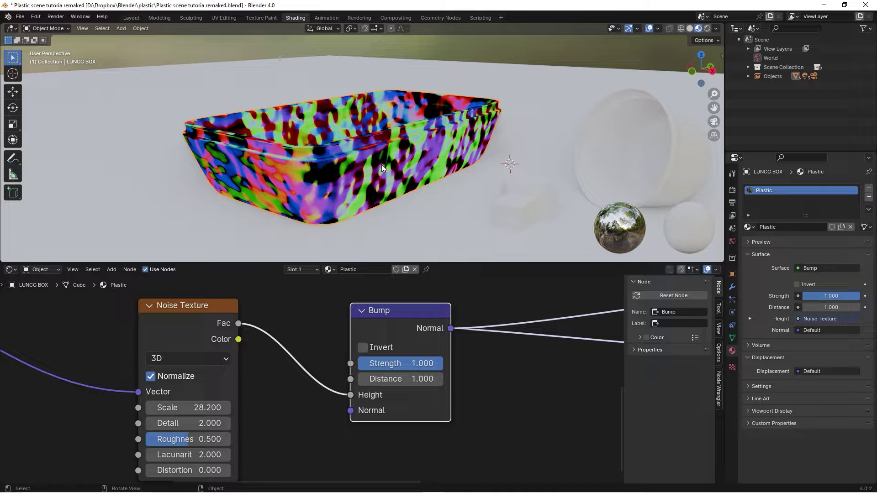
drag(401, 363, 326, 363)
click(391, 369)
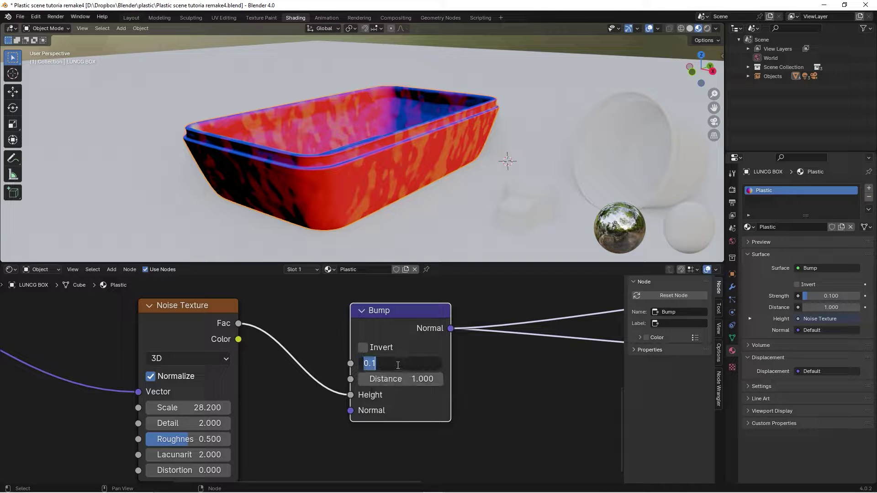
text(0.02)
key(Return)
Step: Set the scale of the Noise Texture feeding the Bump node to about 16.4
mouse_move(366, 155)
middle_down()
mouse_move(374, 141)
mouse_move(365, 142)
middle_up()
scroll(284, 360, up, 4)
drag(182, 403, 94, 402)
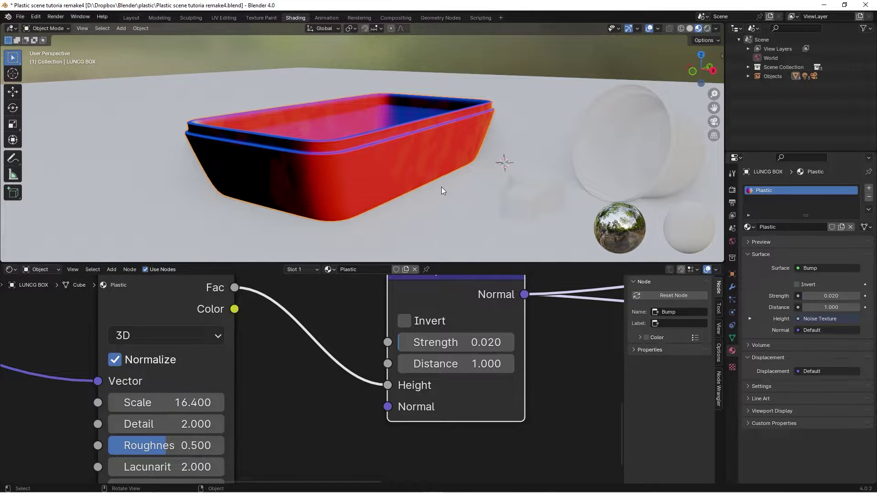
Step: Switch the material output back to the Principled BSDF and inspect the red lunch box from the side
middle_drag(441, 187, 416, 170)
scroll(446, 349, down, 3)
middle_drag(446, 349, 267, 368)
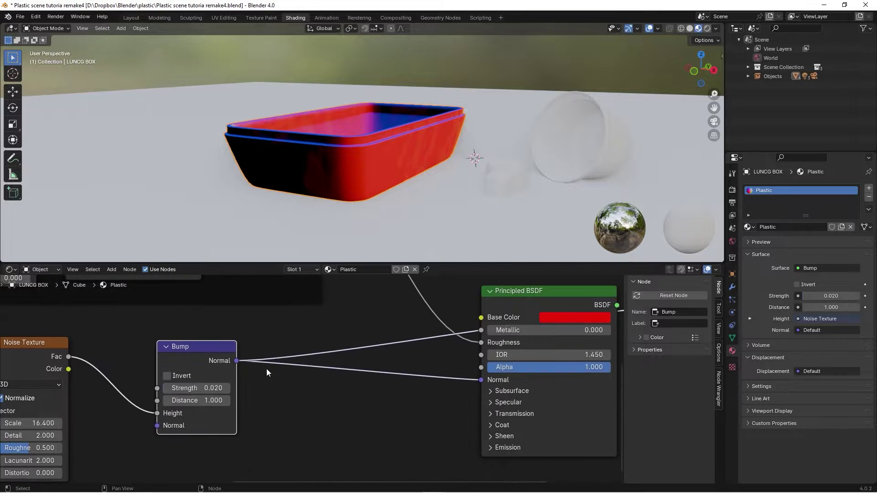
scroll(266, 368, down, 2)
click(463, 329)
middle_drag(418, 240, 425, 156)
Step: Set the Bump node's strength to 0.03
scroll(256, 388, up, 3)
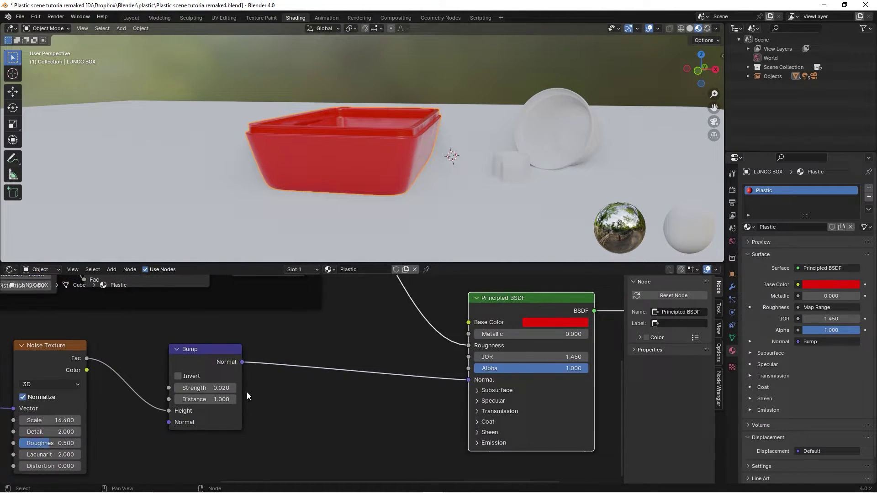
double_click(205, 388)
text(.)
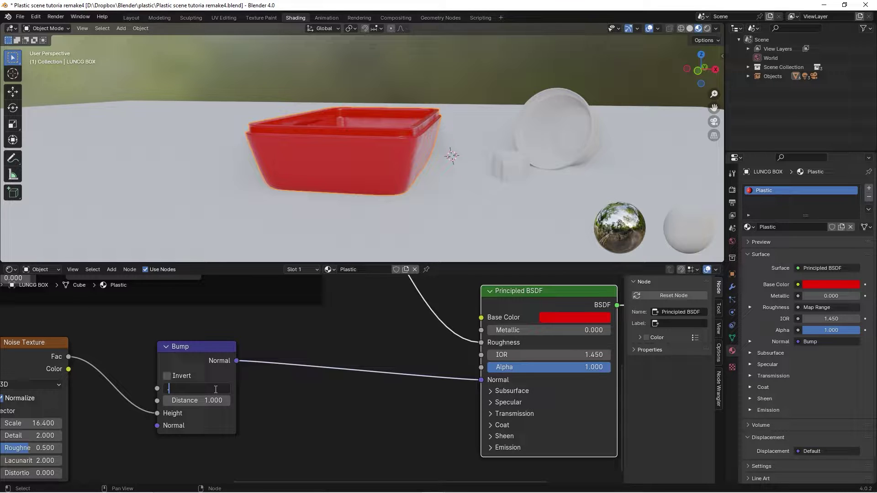
text(03)
key(Return)
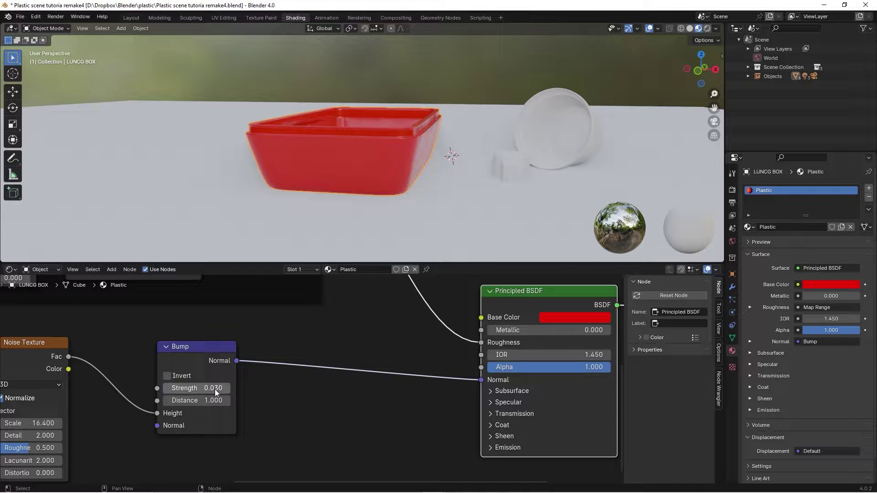
Step: Group the second Noise Texture and the Bump node in a frame labelled "Unevennes"
middle_drag(388, 178, 361, 192)
scroll(308, 352, down, 4)
middle_drag(310, 355, 367, 331)
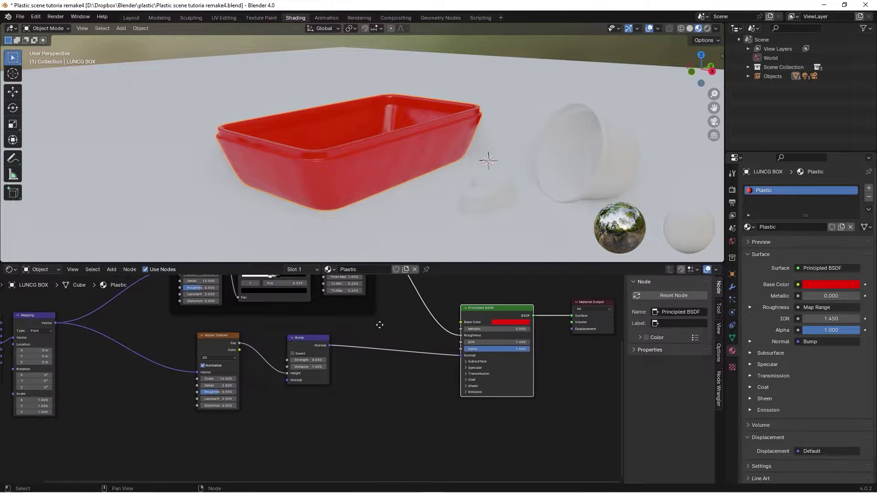
drag(358, 321, 158, 415)
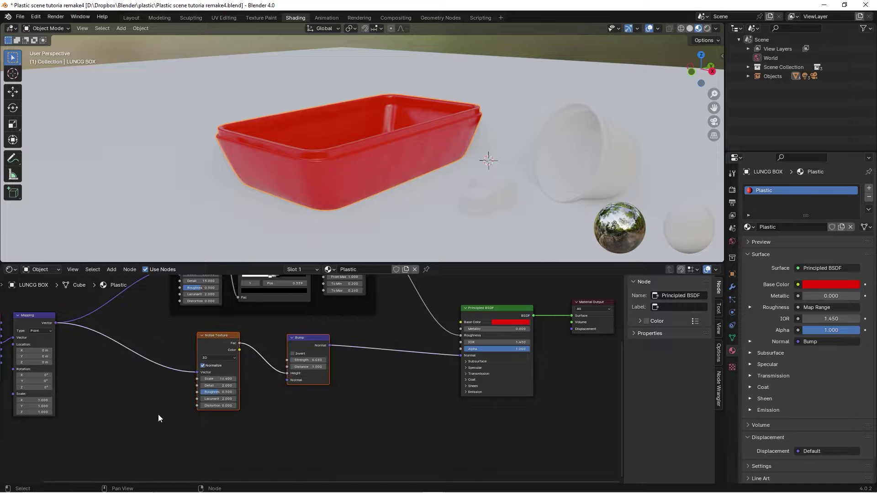
key(ctrl+j)
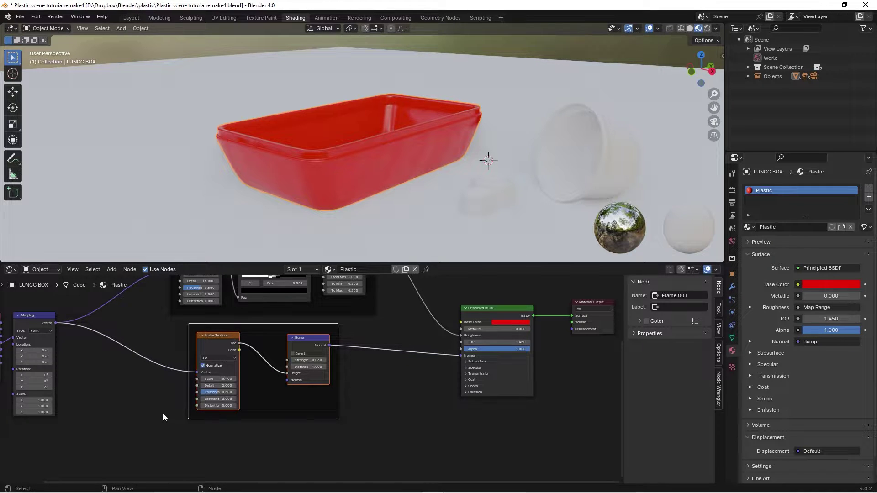
click(687, 306)
text(Unevennes)
key(Return)
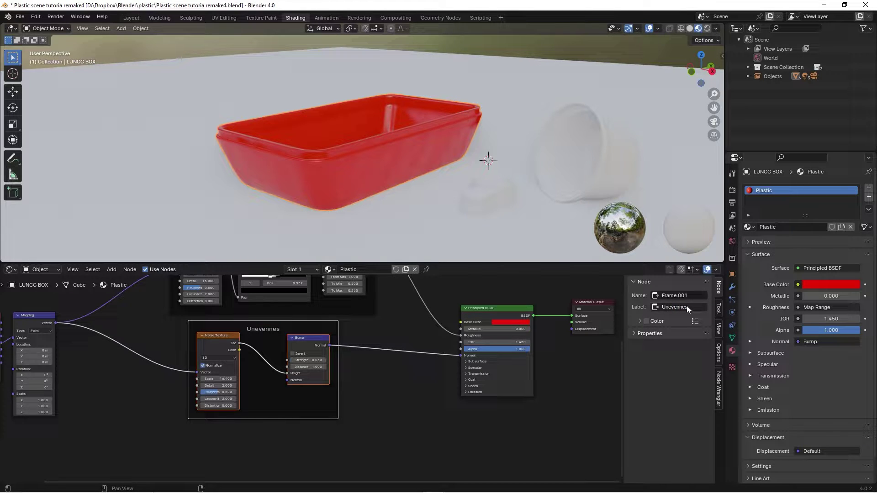
Step: Duplicate the Unevennes frame with its nodes and Mapping connection, placing the copy directly below the original
scroll(509, 353, down, 3)
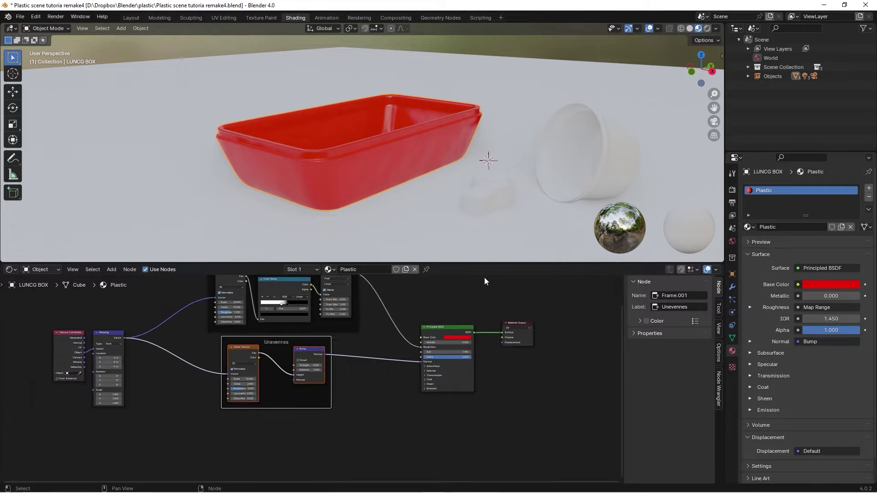
scroll(416, 378, up, 2)
middle_drag(462, 406, 462, 341)
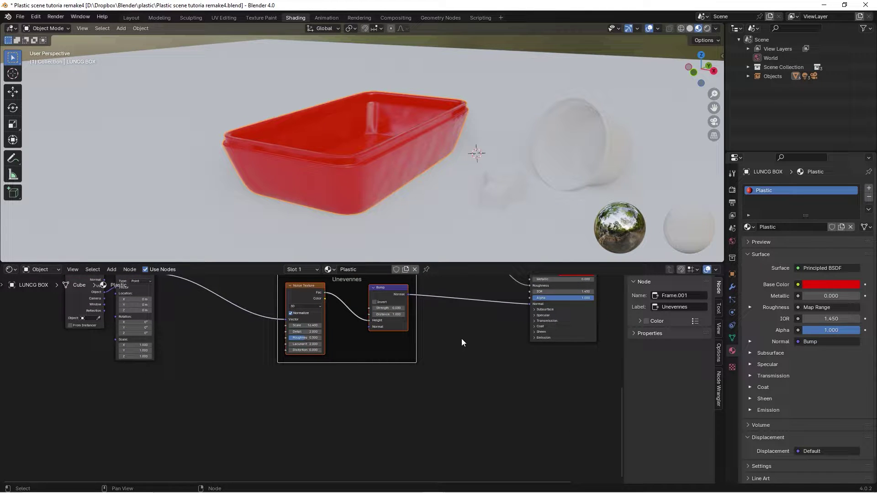
scroll(458, 340, down, 1)
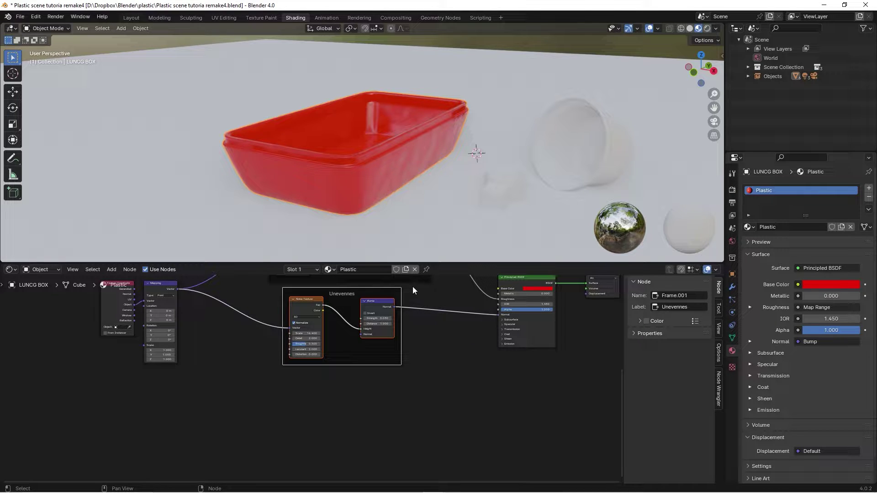
drag(400, 289, 398, 291)
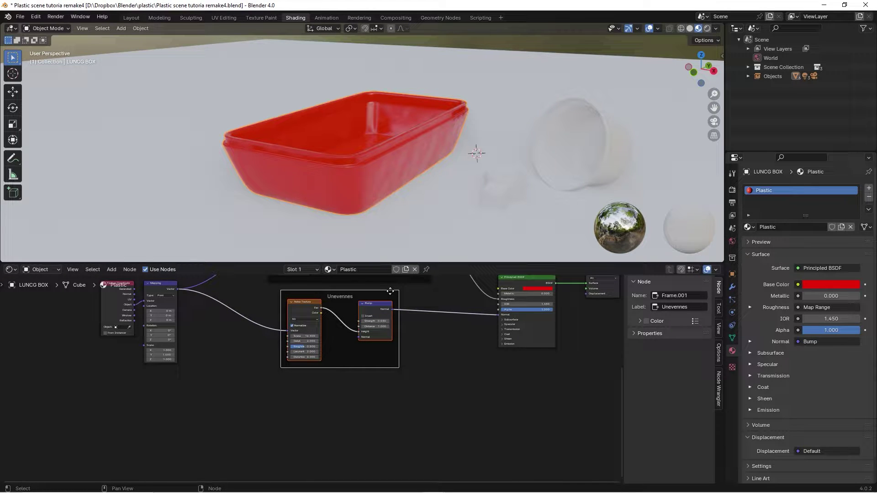
key(shift+d)
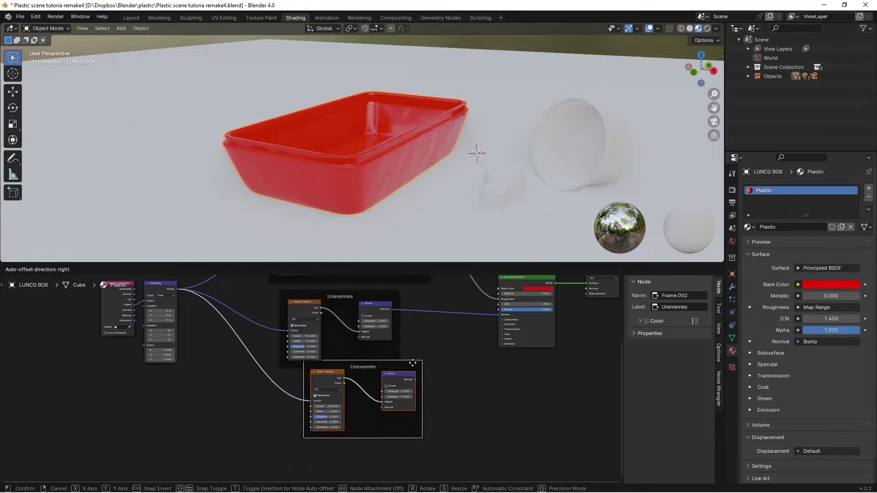
click(394, 379)
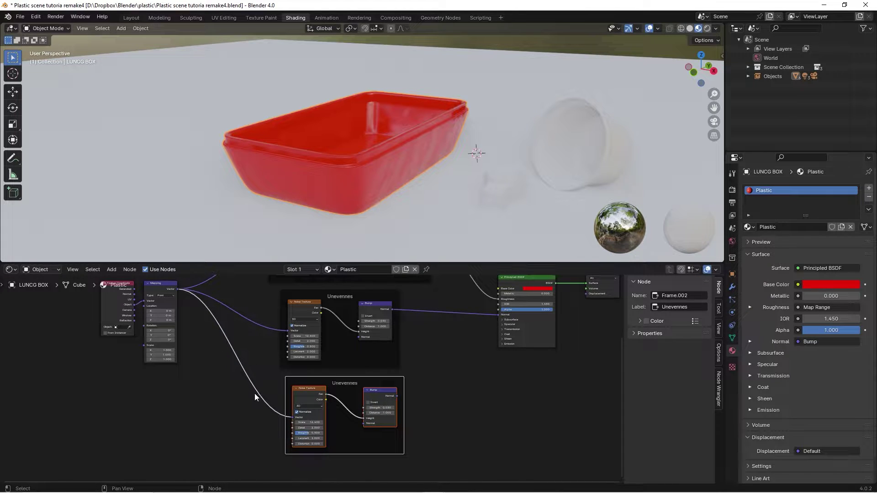
Step: Relabel the duplicated frame "Noise texture"
scroll(502, 365, down, 2)
click(692, 306)
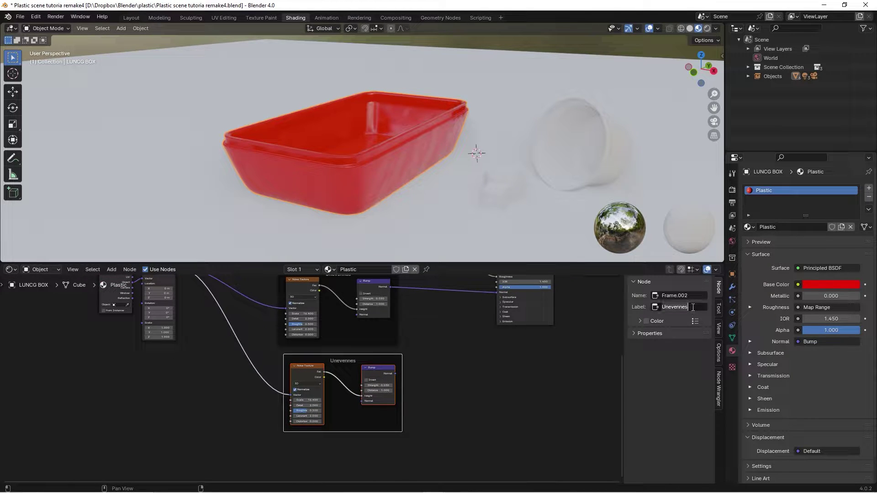
key(ctrl+a)
text(Noise texture)
key(Return)
Step: Preview the duplicated Noise Texture on the lunch box and set its scale to 3000
scroll(349, 399, up, 3)
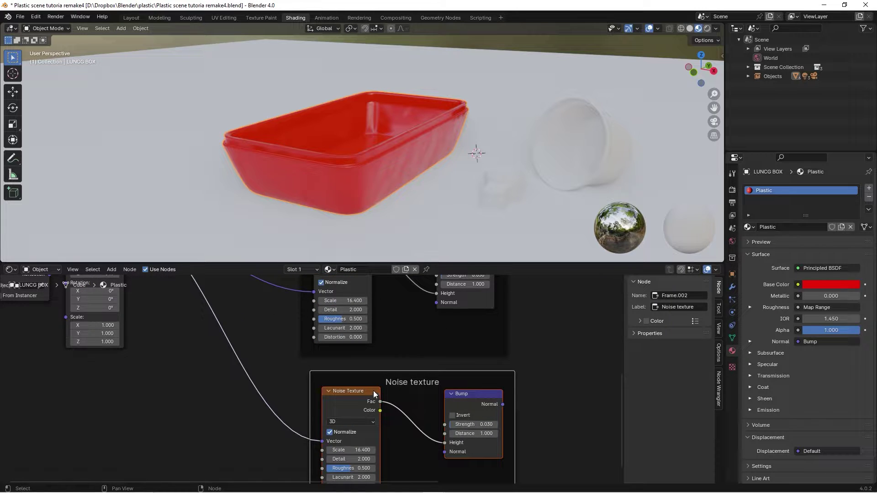
ctrl+shift+click(373, 391)
scroll(425, 377, up, 2)
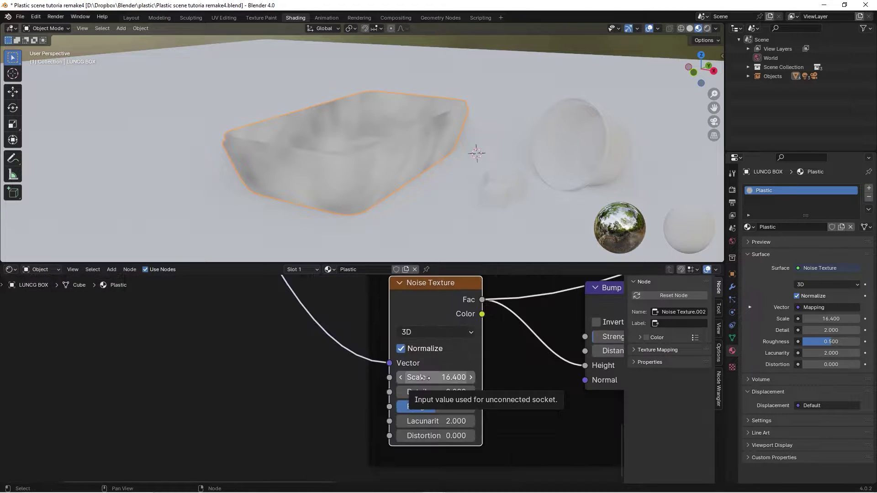
drag(425, 378, 614, 377)
click(441, 377)
text(3000)
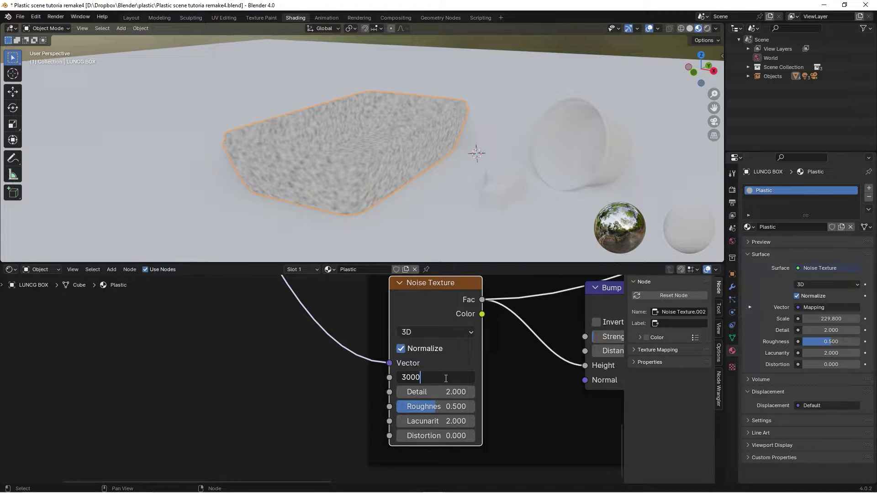
key(Return)
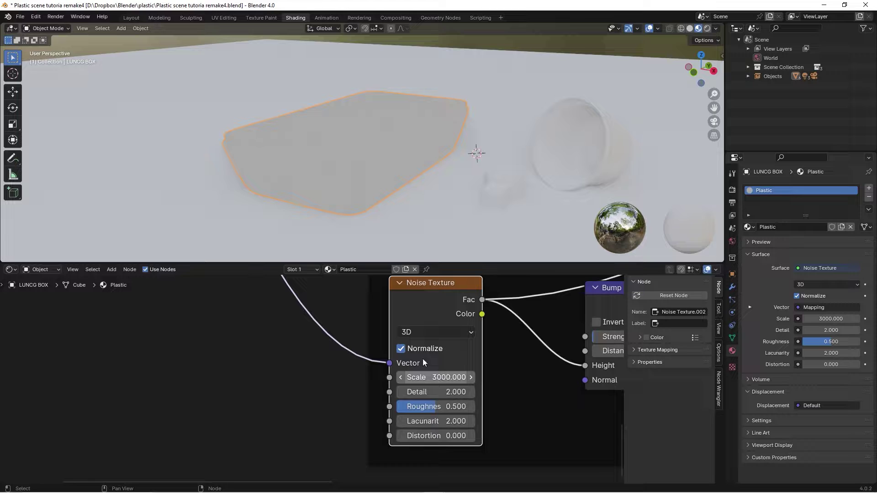
Step: Set the duplicated Noise Texture's detail to 5 and its roughness to 0.1
scroll(389, 197, up, 3)
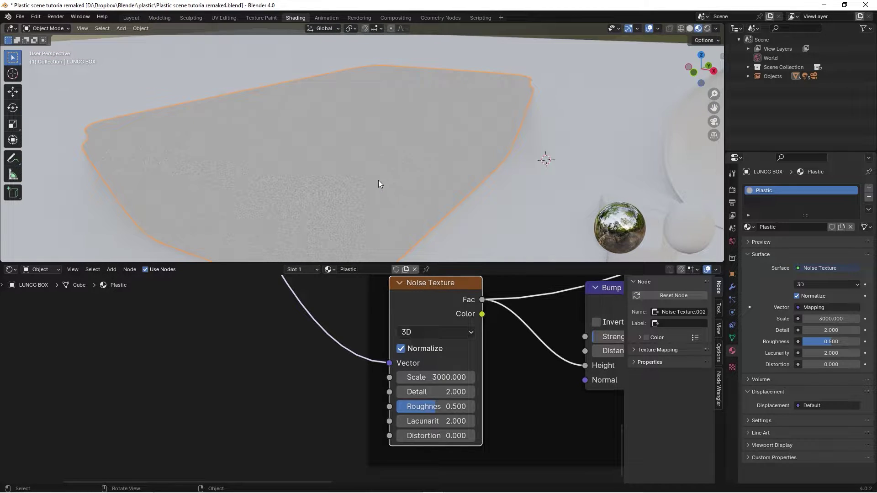
mouse_move(378, 180)
middle_down()
mouse_move(372, 194)
mouse_move(370, 173)
middle_up()
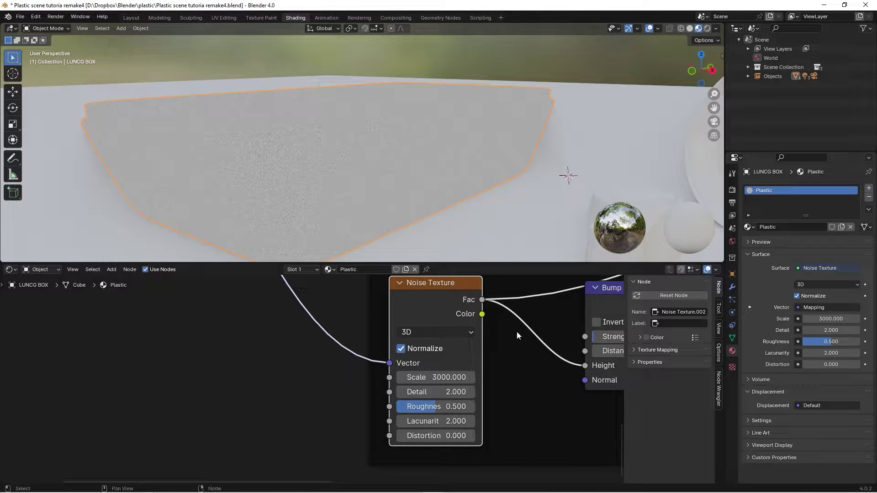
scroll(421, 399, up, 2)
drag(457, 397, 494, 397)
click(461, 397)
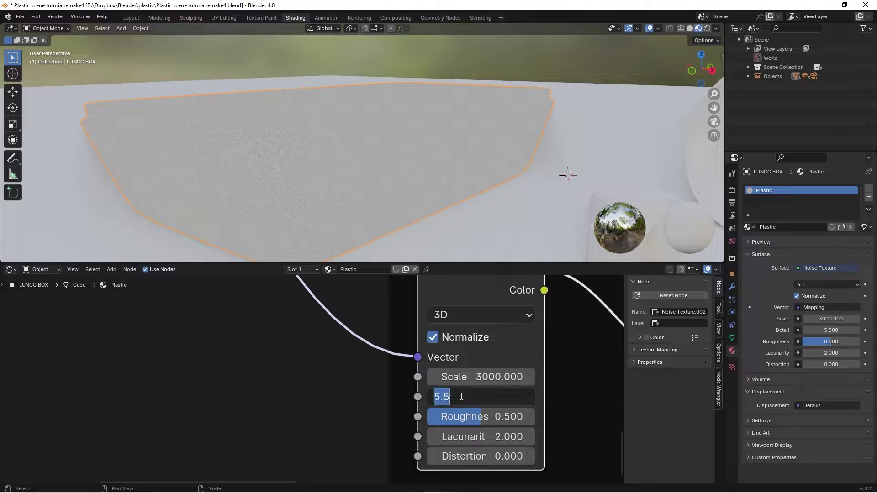
text(5)
key(Return)
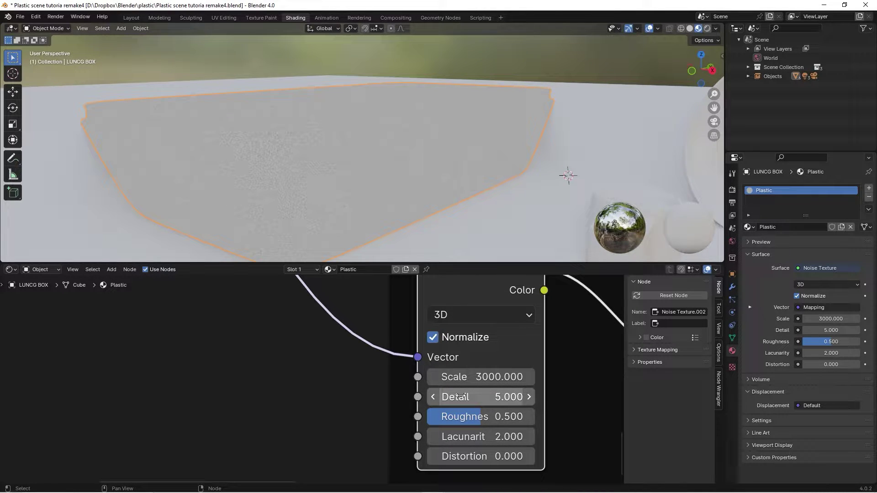
click(510, 416)
text(0.1)
key(Return)
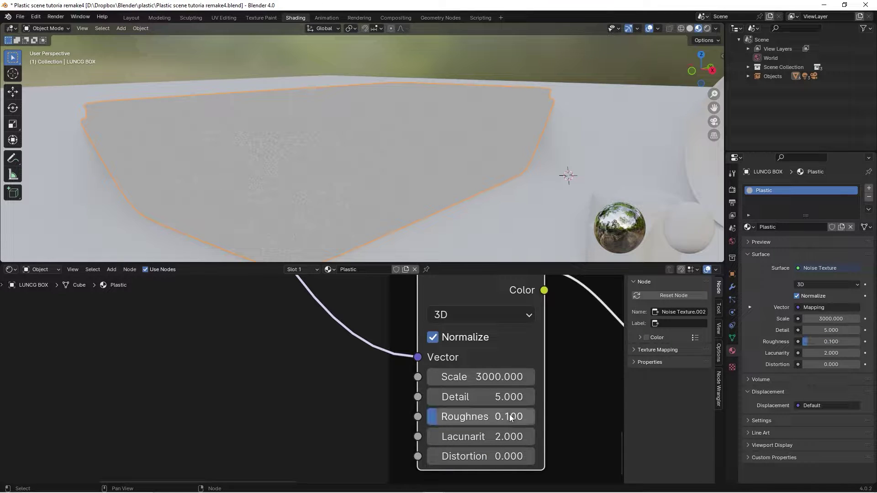
Step: Set the strength of the Bump node in the Noise texture frame to 1
scroll(413, 329, down, 3)
scroll(384, 374, up, 3)
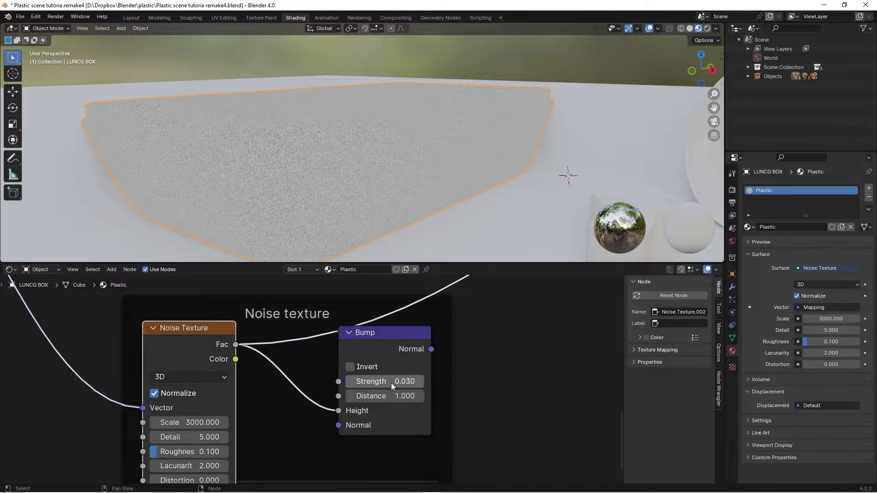
click(391, 382)
text(1)
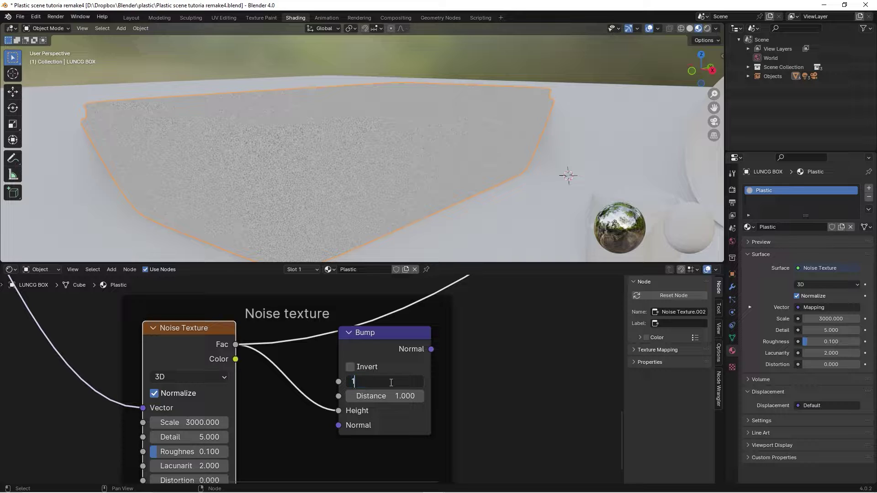
key(Return)
Step: Connect the Noise texture frame's Bump normal output to the Principled BSDF normal, replacing the Unevennes link
scroll(390, 383, down, 3)
scroll(443, 322, down, 2)
middle_drag(436, 332, 371, 405)
drag(332, 411, 442, 323)
middle_drag(308, 400, 342, 389)
scroll(342, 389, up, 2)
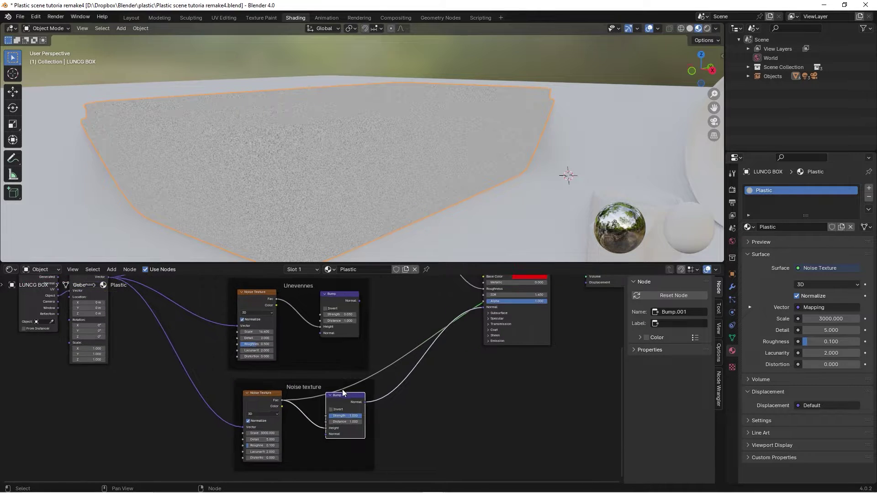
Step: Move the lower Bump node to the right and feed the Unevennes Bump's normal output into its normal input
drag(348, 393, 410, 390)
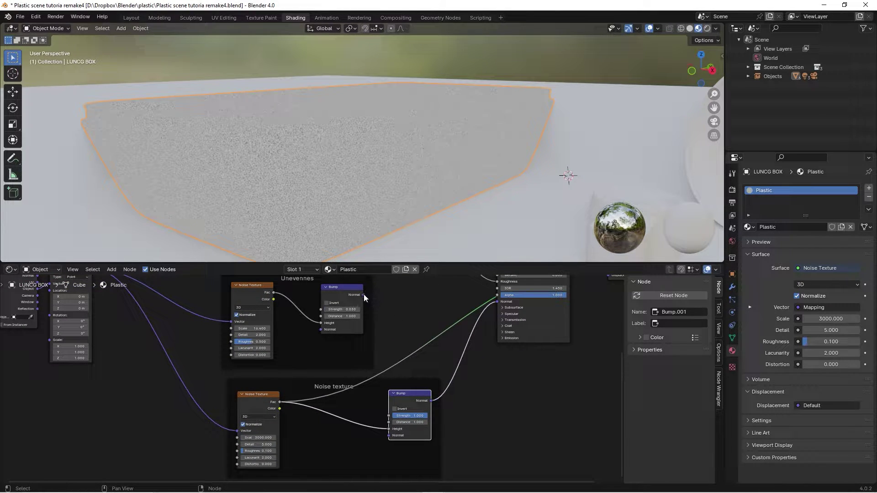
drag(364, 294, 368, 297)
drag(372, 335, 389, 434)
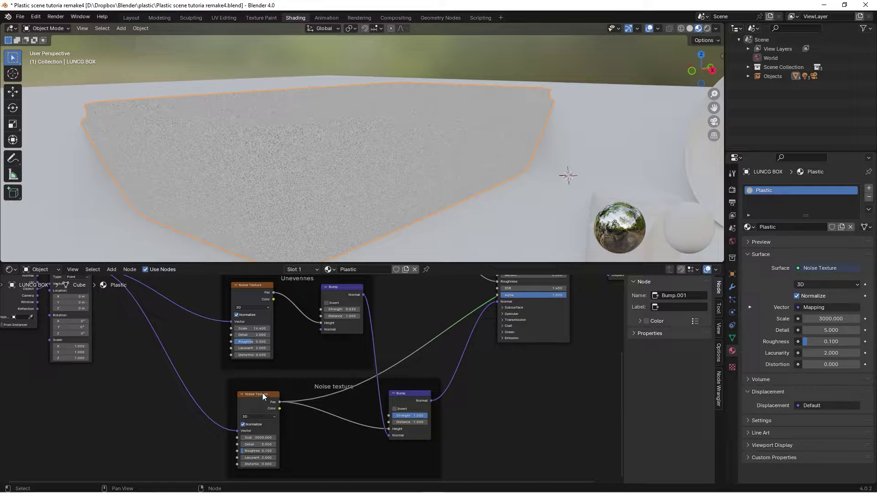
Step: Move the lower Noise Texture closer to its Bump node and preview that Bump on the lunch box
drag(262, 393, 326, 395)
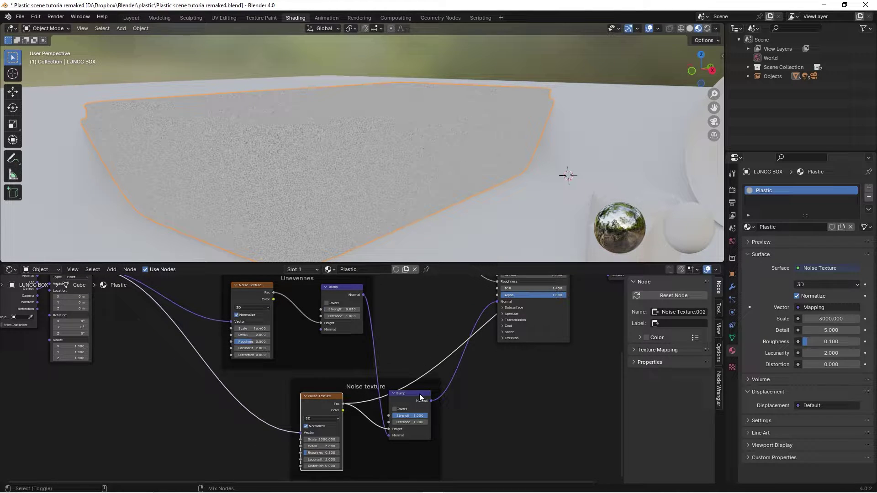
ctrl+shift+click(419, 394)
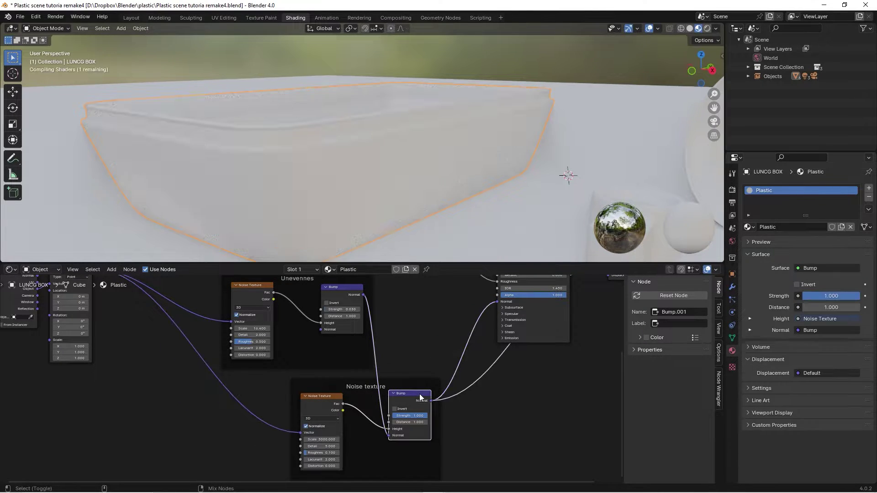
Step: Try strengths of 0.1 and 0.05 on the Bump node in the Noise texture frame
middle_drag(426, 213, 357, 153)
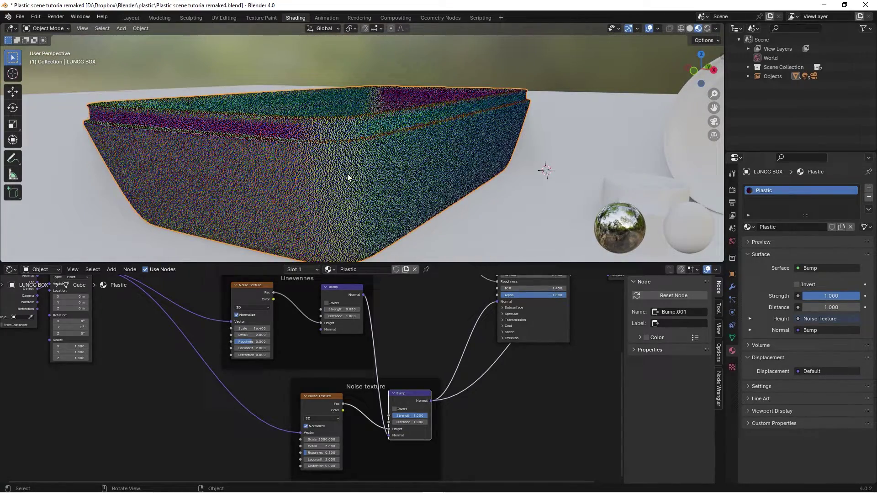
scroll(392, 441, up, 3)
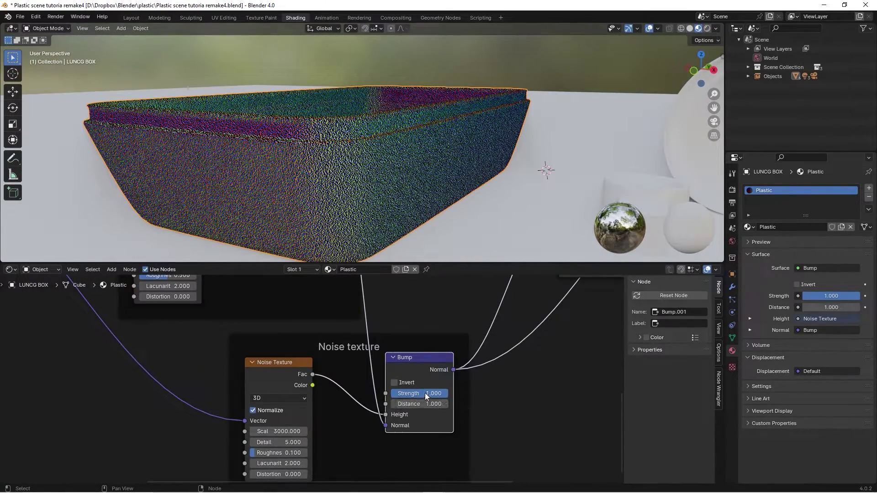
click(424, 393)
key(BackSpace)
text(0.1)
key(Return)
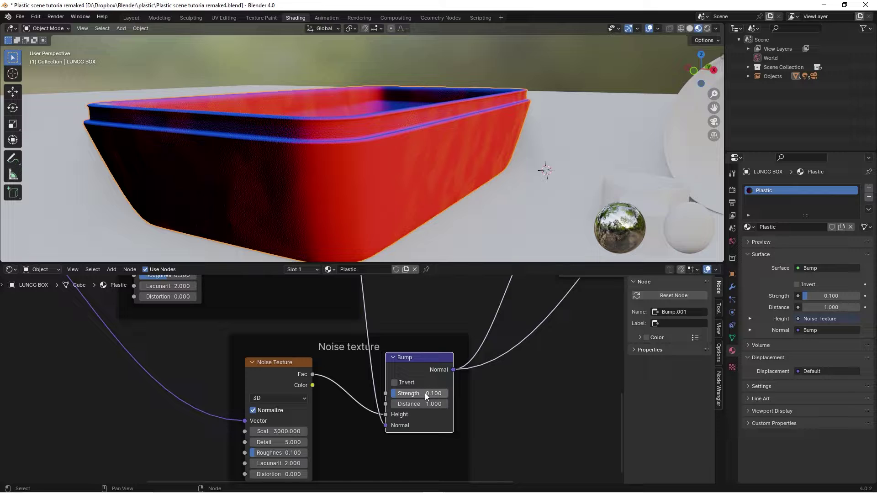
middle_drag(293, 234, 322, 218)
click(428, 393)
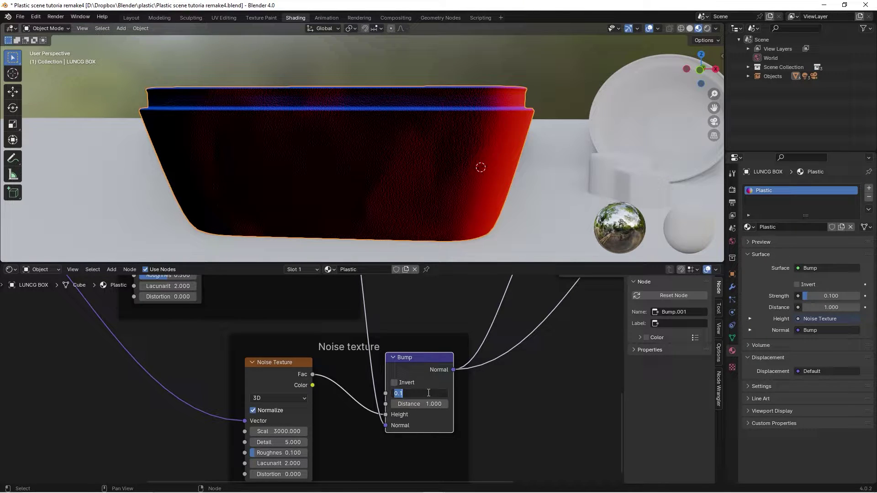
text(0.05)
key(Return)
Step: Set the strength of the Bump node in the Noise texture frame to 0.02
mouse_move(457, 117)
middle_down()
mouse_move(433, 130)
mouse_move(441, 124)
middle_up()
scroll(441, 125, down, 3)
click(436, 393)
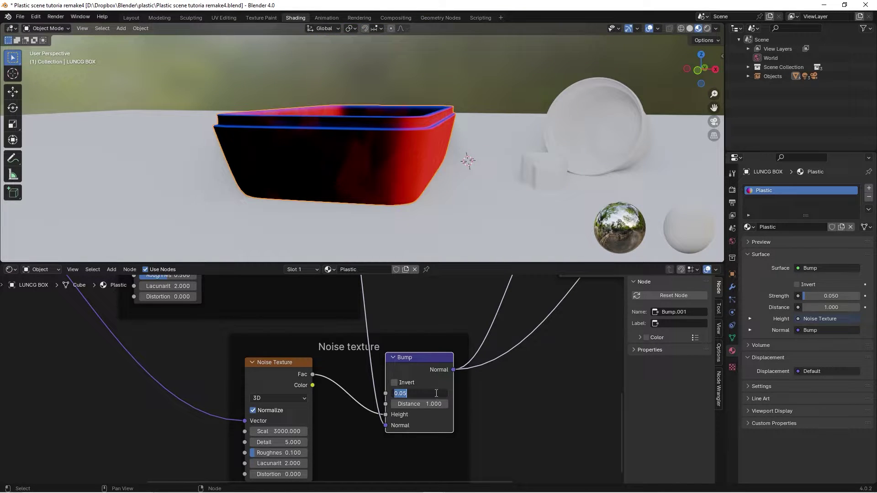
text(0.02)
key(Return)
Step: Preview the Principled BSDF on the lunch box and inspect the plastic surface up close and from several angles
scroll(434, 393, down, 4)
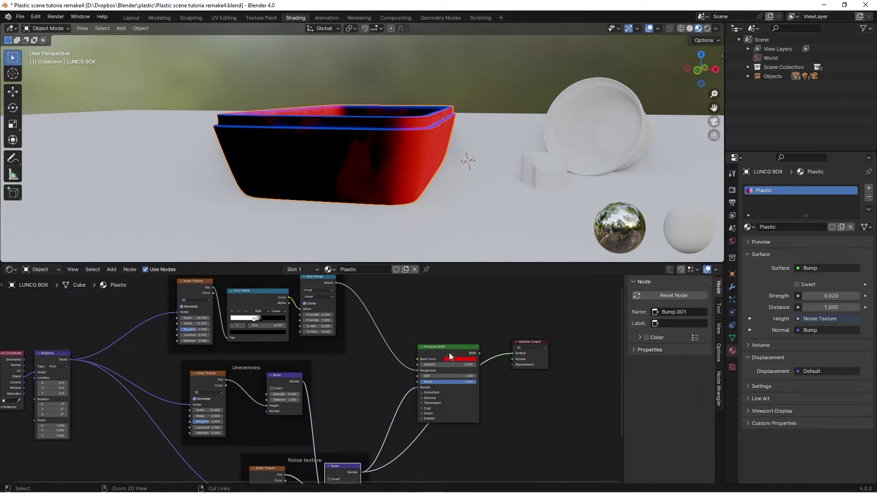
ctrl+shift+click(447, 347)
scroll(406, 161, up, 5)
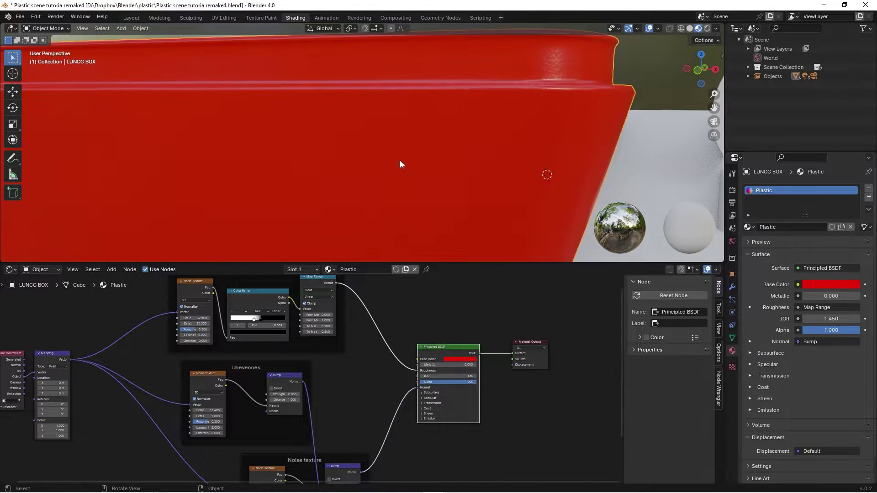
mouse_move(407, 155)
middle_down()
mouse_move(433, 168)
mouse_move(384, 158)
mouse_move(396, 153)
mouse_move(412, 156)
mouse_move(384, 176)
mouse_move(416, 160)
middle_up()
key(Home)
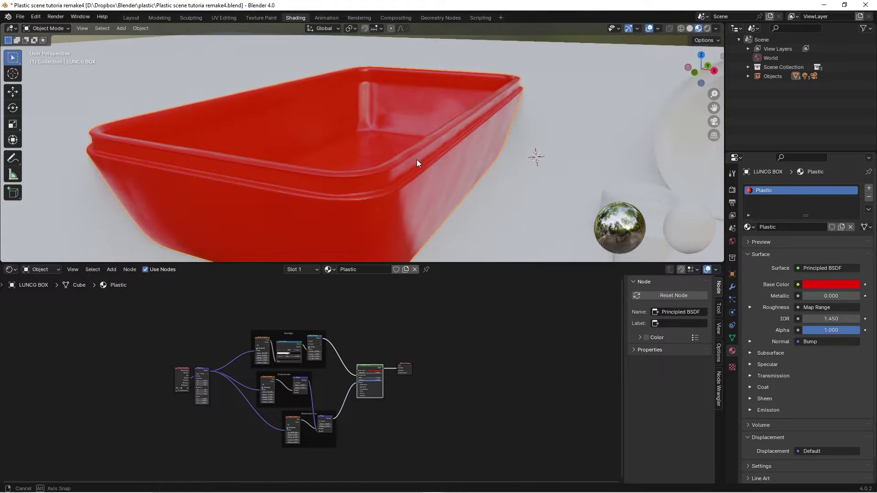
scroll(336, 278, down, 3)
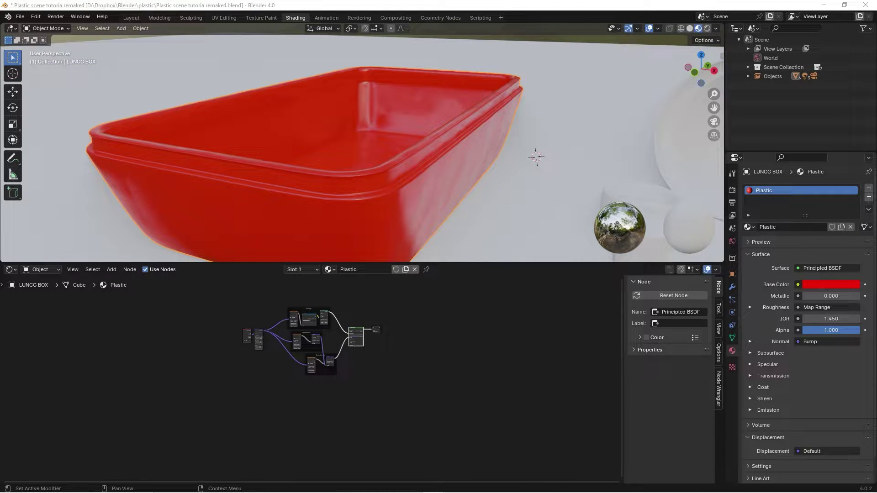
middle_drag(304, 206, 371, 160)
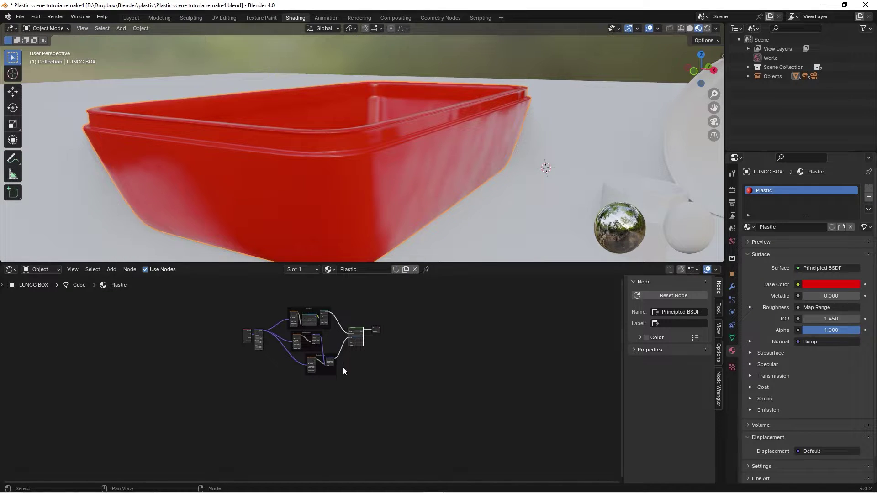
Step: Duplicate the Noise texture frame with its Noise Texture and Bump nodes, keeping the incoming links, and place the copy below the original
scroll(342, 367, down, 2)
scroll(361, 383, up, 4)
scroll(365, 389, up, 4)
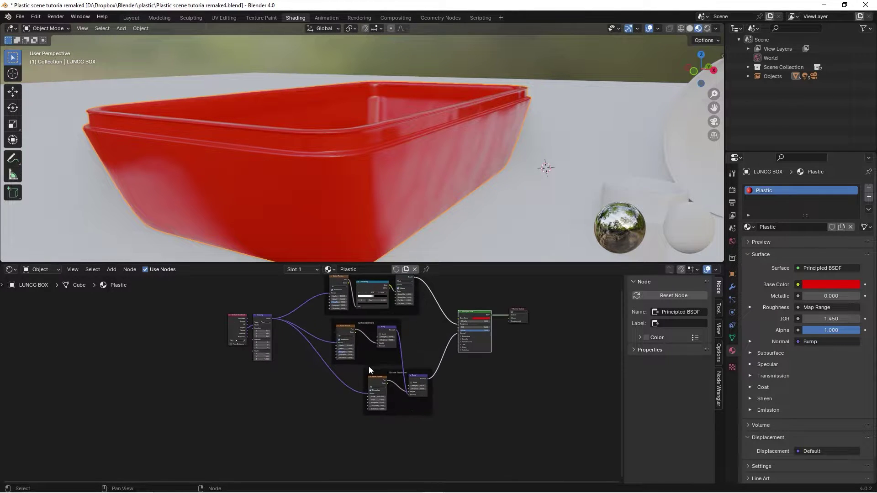
middle_drag(390, 325, 385, 327)
scroll(392, 346, up, 6)
scroll(359, 421, up, 2)
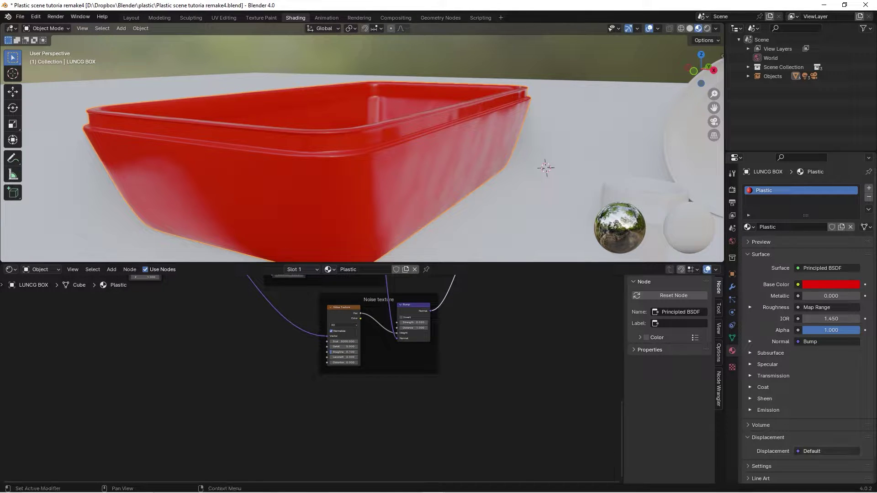
scroll(411, 379, down, 1)
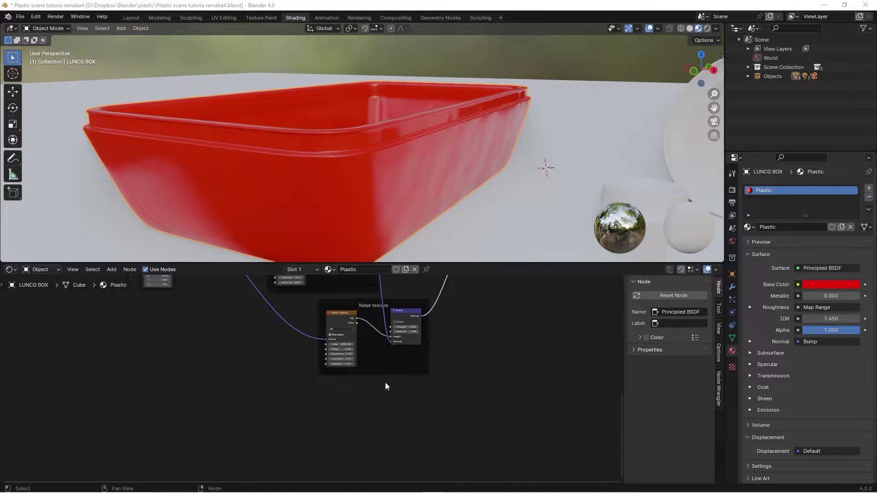
drag(442, 300, 309, 377)
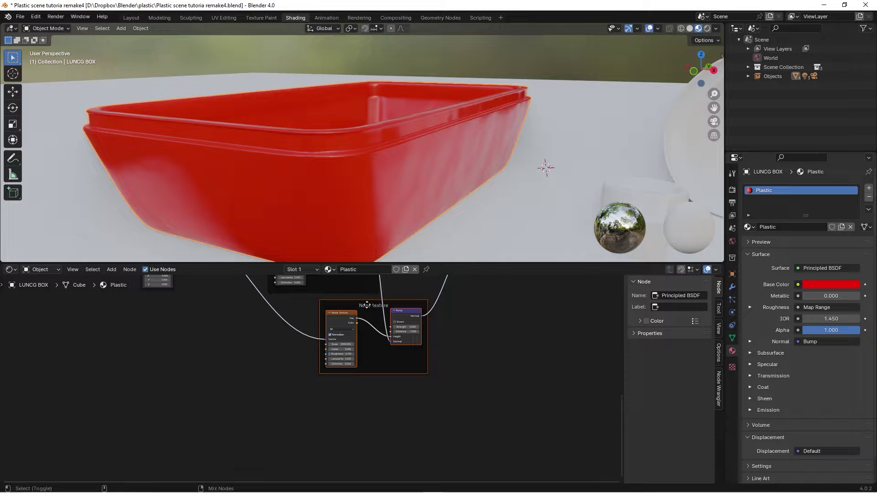
key(shift+d)
click(369, 390)
scroll(397, 363, down, 5)
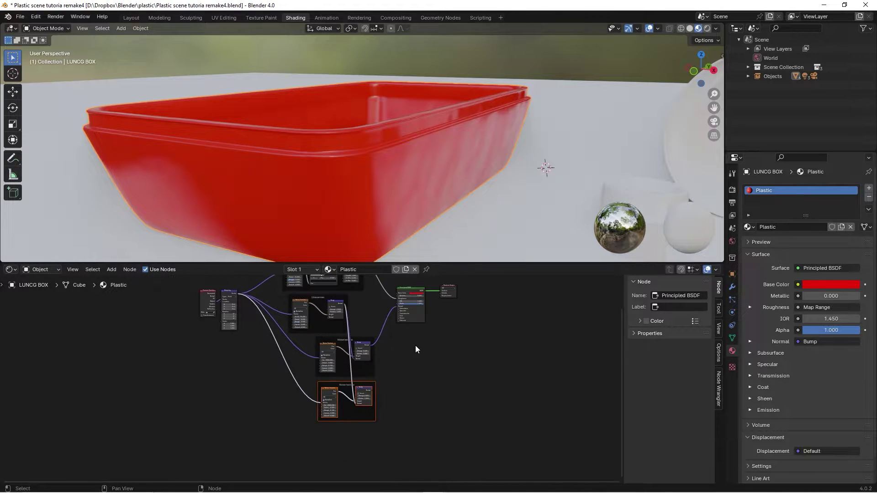
Step: Move the Principled BSDF and Material Output nodes lower in the node tree
drag(434, 278, 377, 355)
key(g)
drag(392, 326, 392, 326)
Step: Cut the link into the copied Bump's normal input and move the copied Noise Texture further left to widen the frame
scroll(358, 408, up, 6)
drag(389, 436, 369, 368)
middle_drag(370, 381, 388, 335)
drag(341, 350, 257, 352)
scroll(314, 370, down, 4)
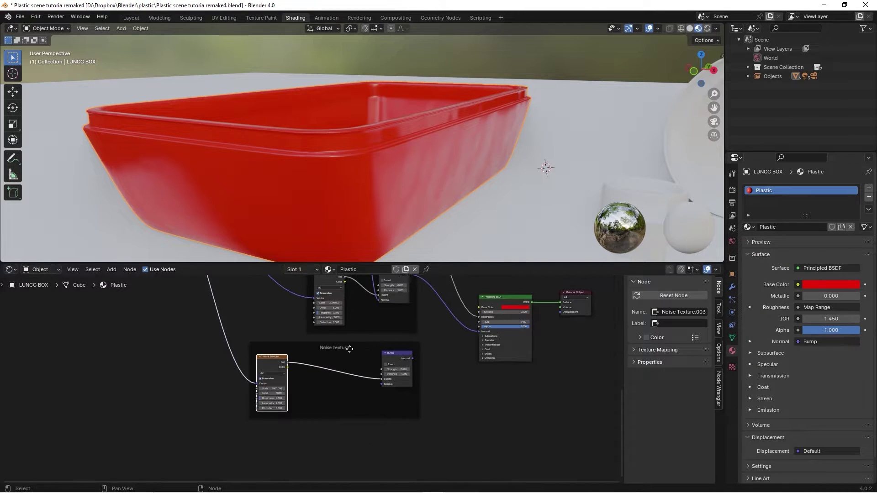
Step: Change the label of the duplicated frame to Dents
click(349, 349)
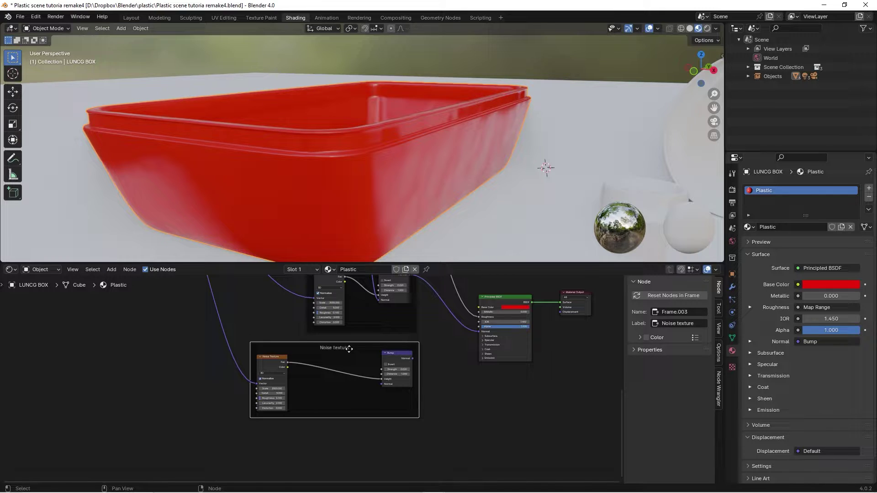
click(684, 324)
key(ctrl+a)
key(BackSpace)
text(Dents)
key(Return)
Step: Preview the Noise Texture of the Dents frame on the lunch box and set its scale to 63.1
scroll(311, 378, up, 5)
middle_drag(295, 371, 324, 360)
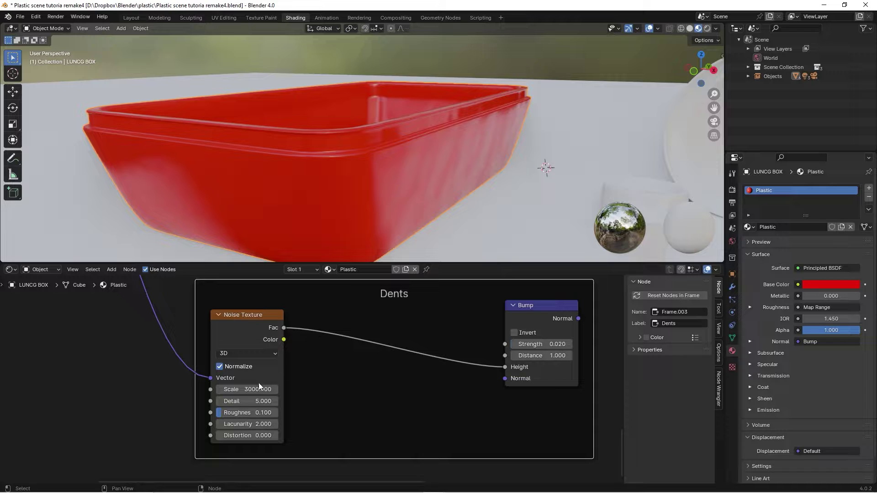
ctrl+shift+click(268, 318)
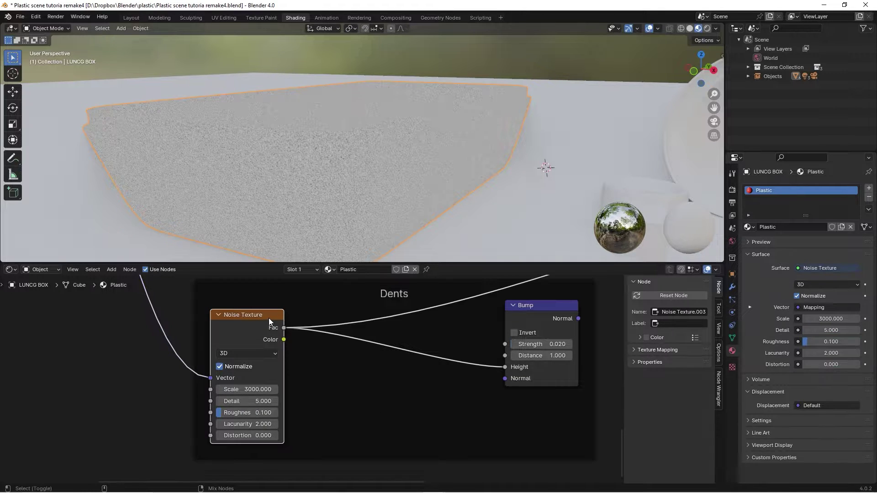
drag(260, 389, 232, 389)
click(262, 389)
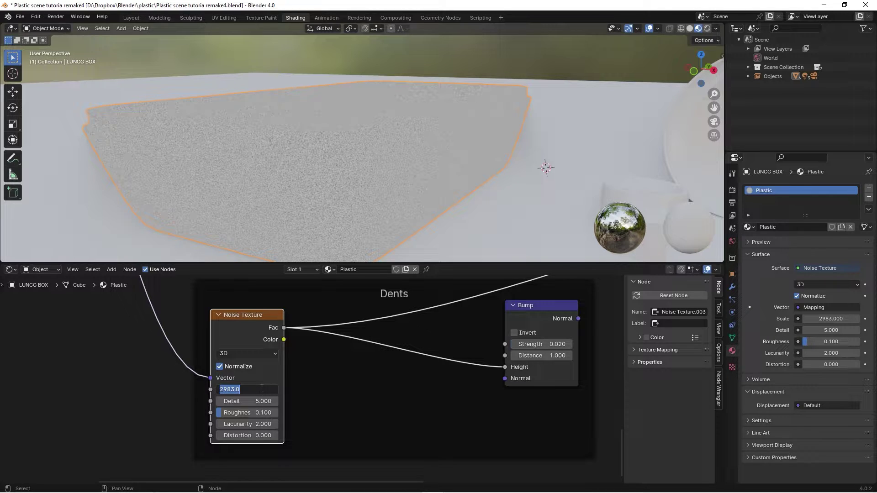
text(10)
key(Return)
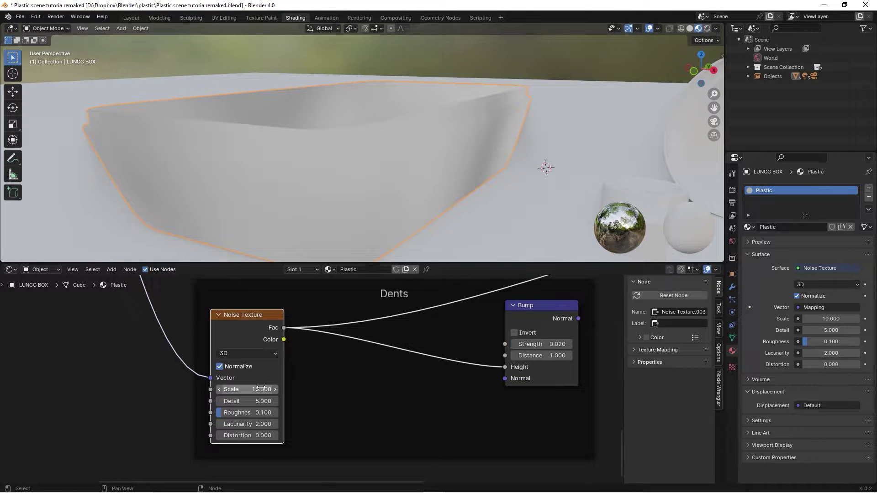
drag(260, 389, 274, 389)
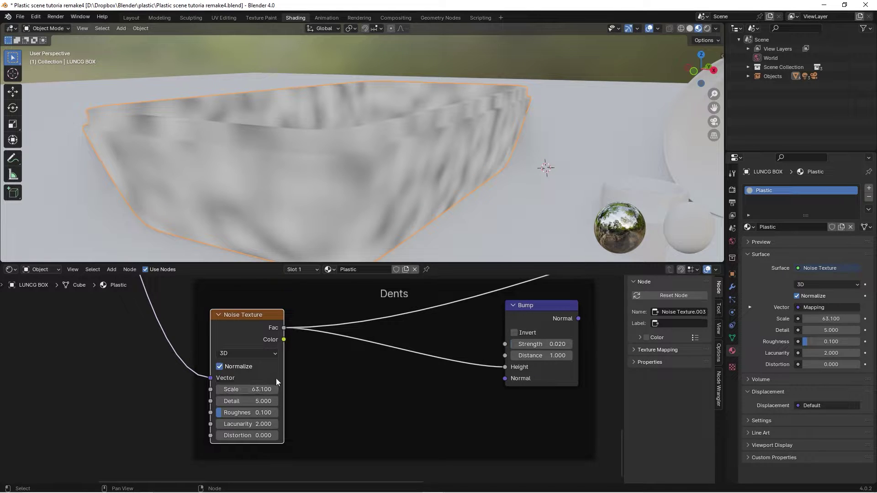
Step: Set the Dents Noise Texture's detail to 2, roughness to 0.5 and lacunarity to 3.5
click(263, 401)
text(2)
key(Return)
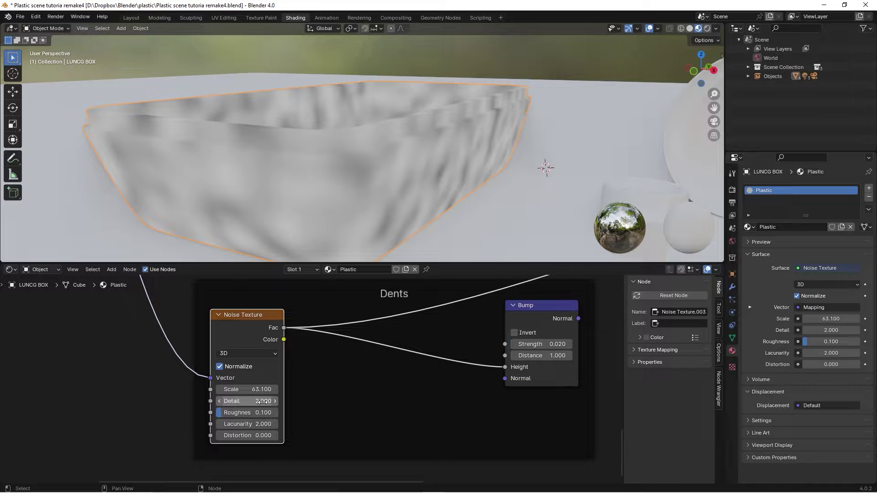
click(258, 413)
text(0.5)
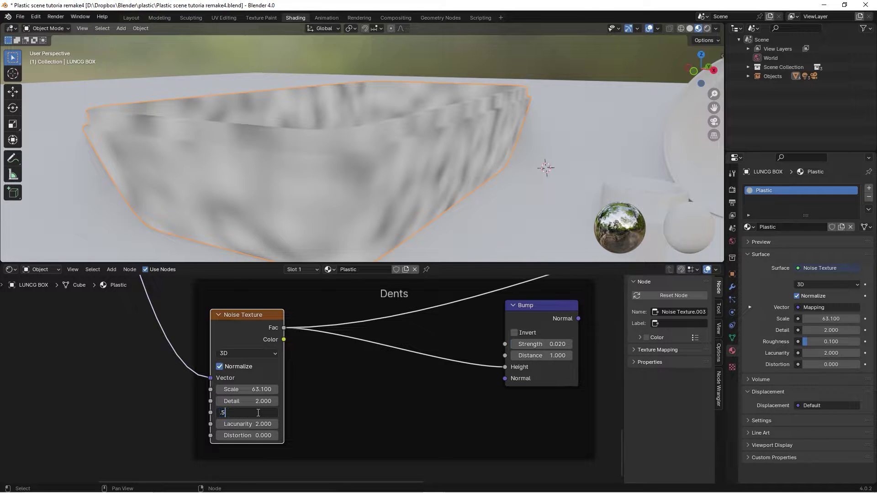
key(Return)
drag(240, 426, 273, 426)
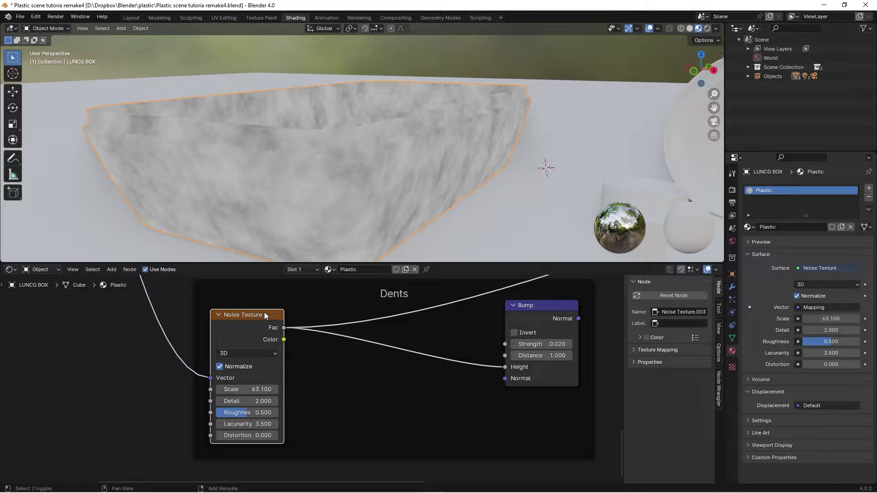
Step: Duplicate the Dents Noise Texture, insert the copy between the original and the Bump node, and preview the copy
key(shift+d)
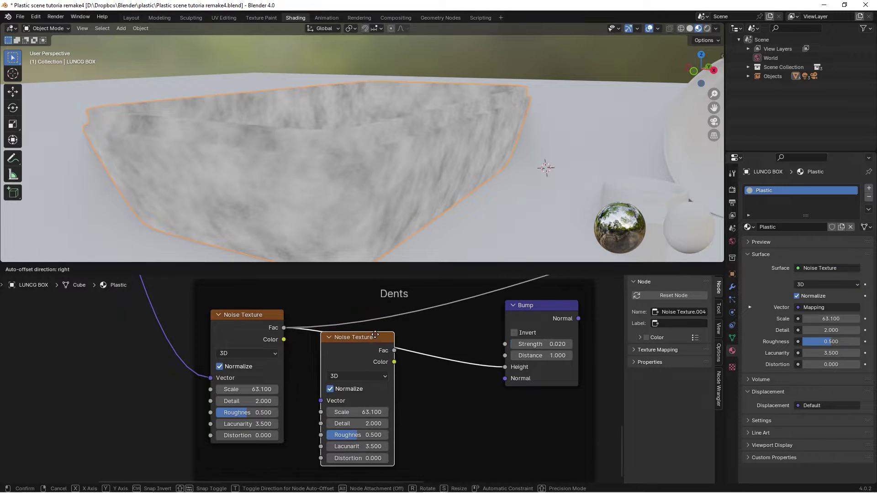
click(377, 335)
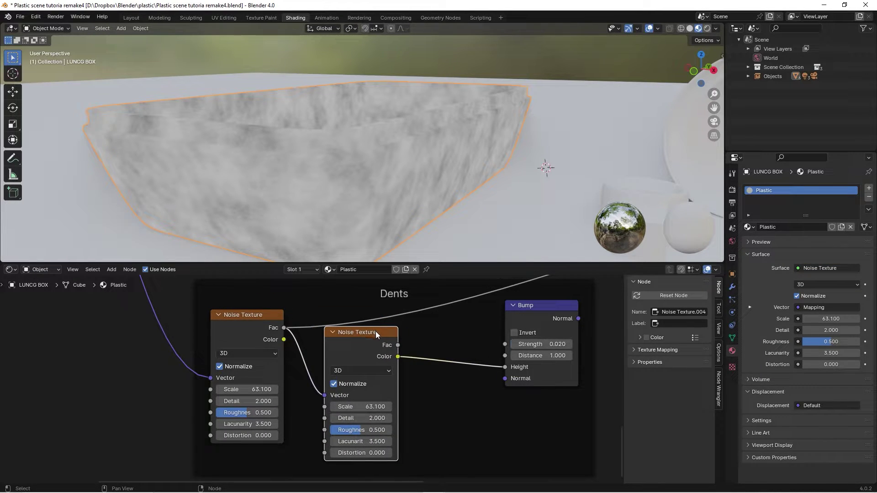
ctrl+shift+click(375, 332)
drag(376, 332, 372, 299)
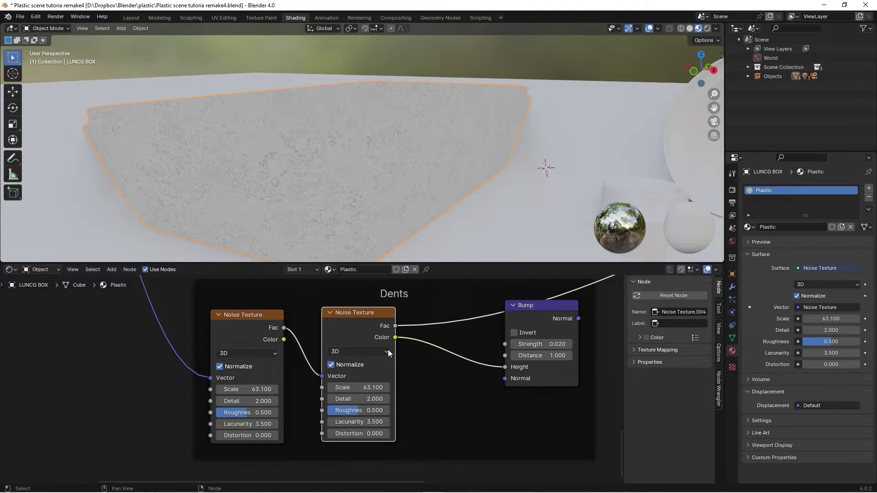
Step: Set the second Dents Noise Texture's scale to 0.5, roughness to 0 and lacunarity to 0
click(372, 383)
text(.5)
key(Return)
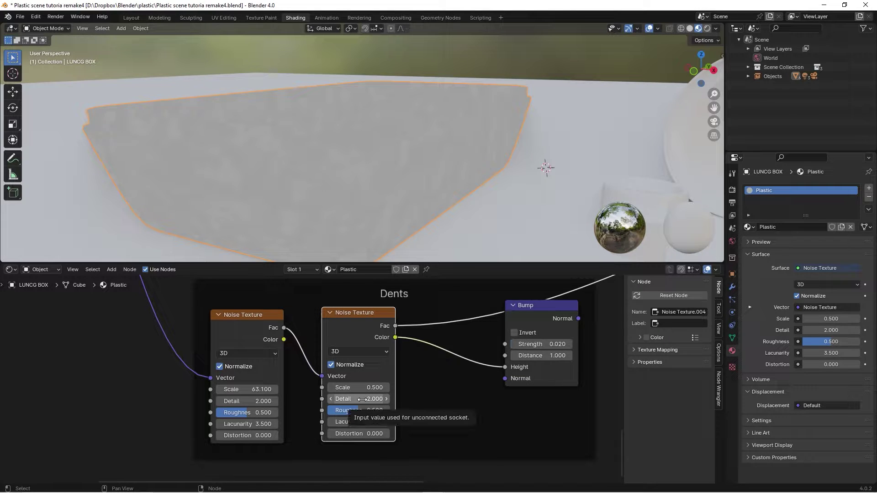
click(373, 409)
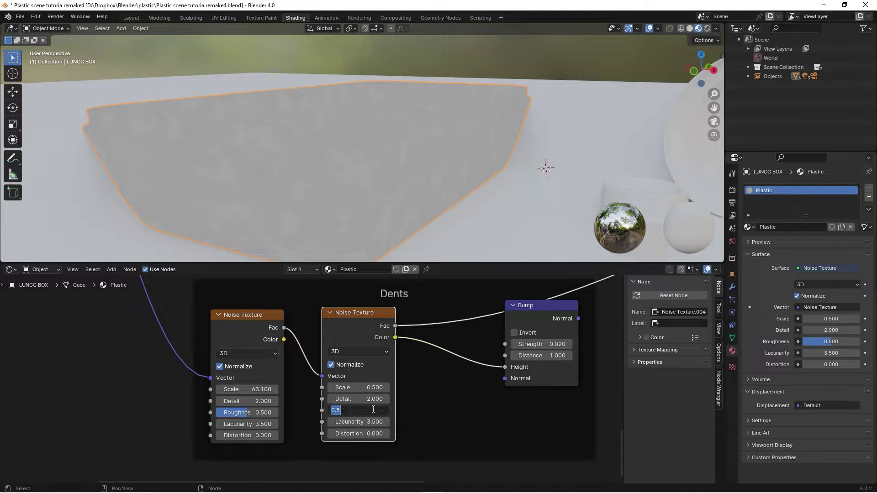
text(0)
key(Return)
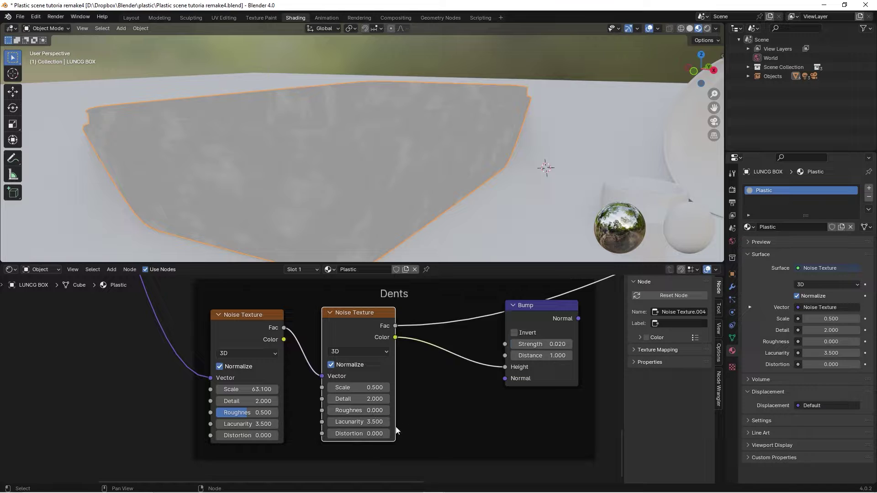
click(372, 421)
text(0)
key(Return)
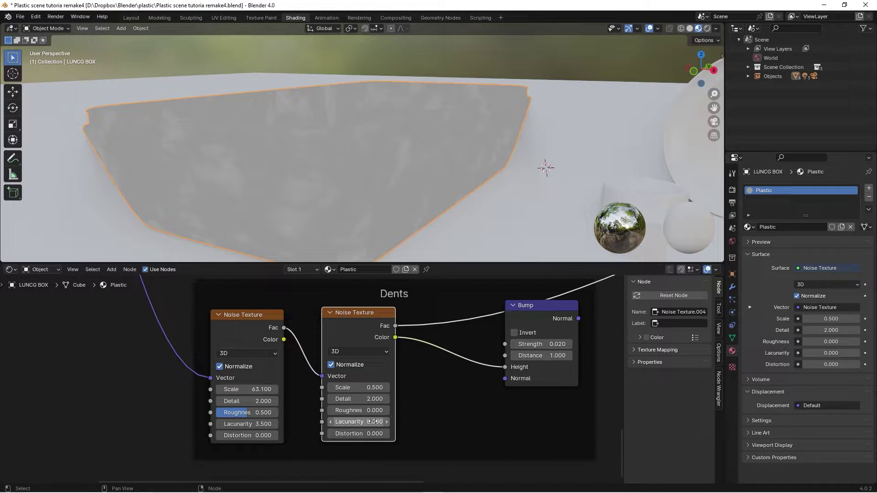
Step: Move the Dents Bump node to the right and insert a Color Ramp between the second Noise Texture and the Bump's height input
scroll(373, 421, down, 2)
middle_drag(516, 321, 395, 331)
drag(395, 331, 483, 332)
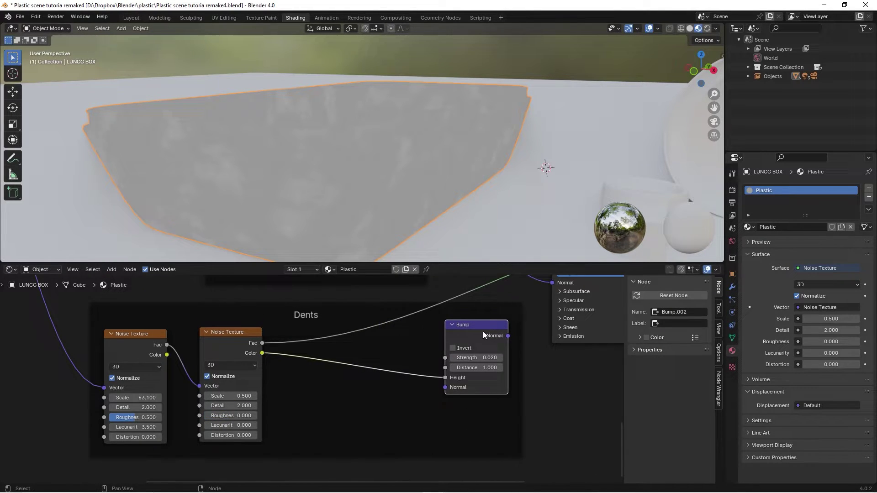
key(shift+a)
click(391, 366)
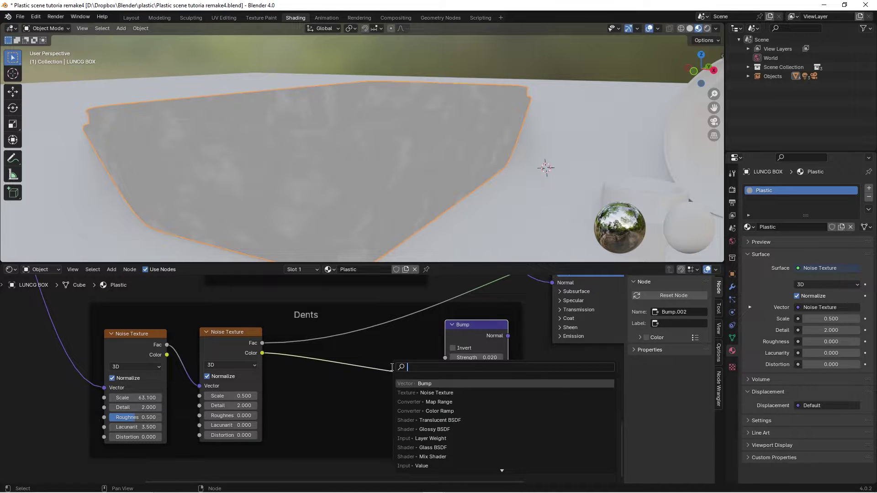
text(col)
key(Down)
key(Return)
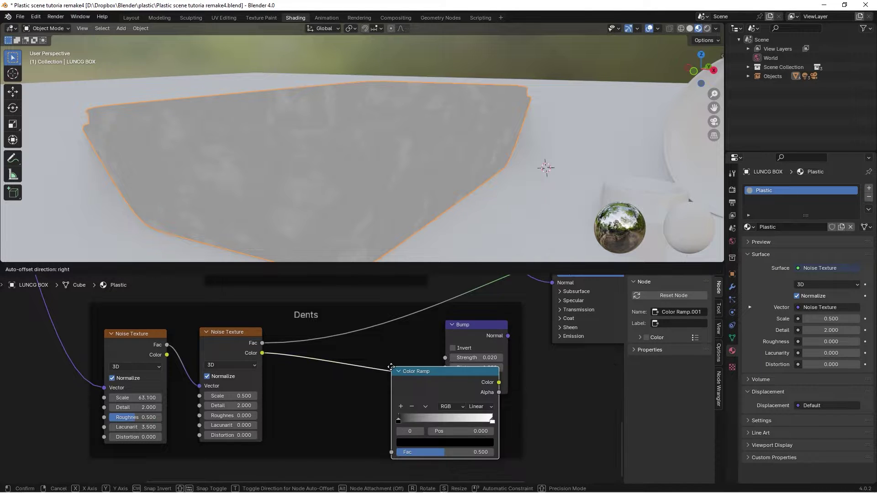
click(307, 353)
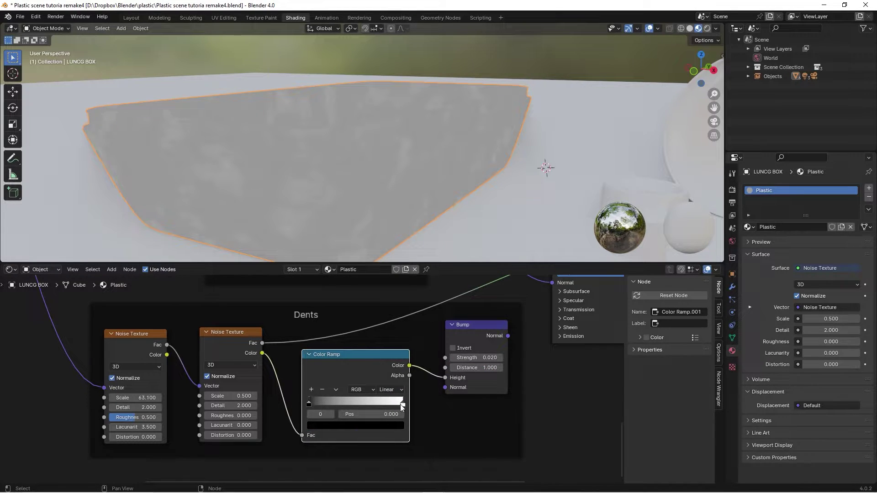
Step: Move the Dents Color Ramp's white stop to about 0.505 and connect the first Noise Texture's Color to the second one's Vector
drag(403, 403, 329, 402)
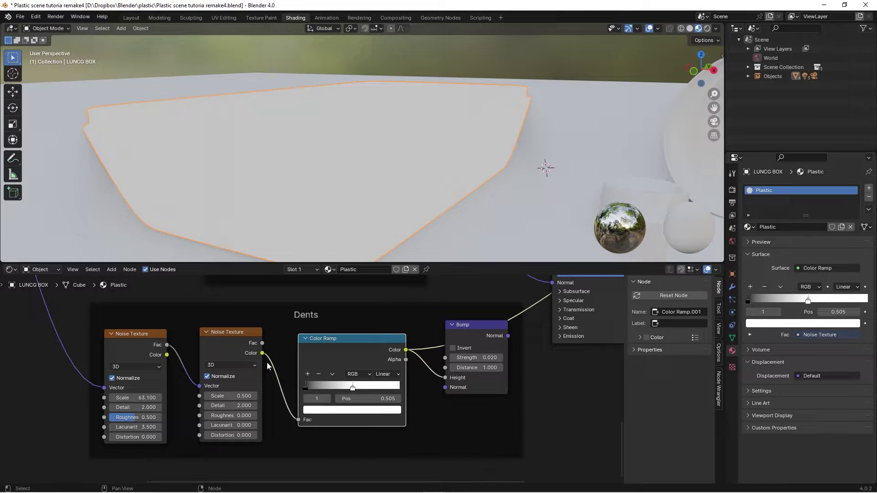
drag(167, 355, 199, 385)
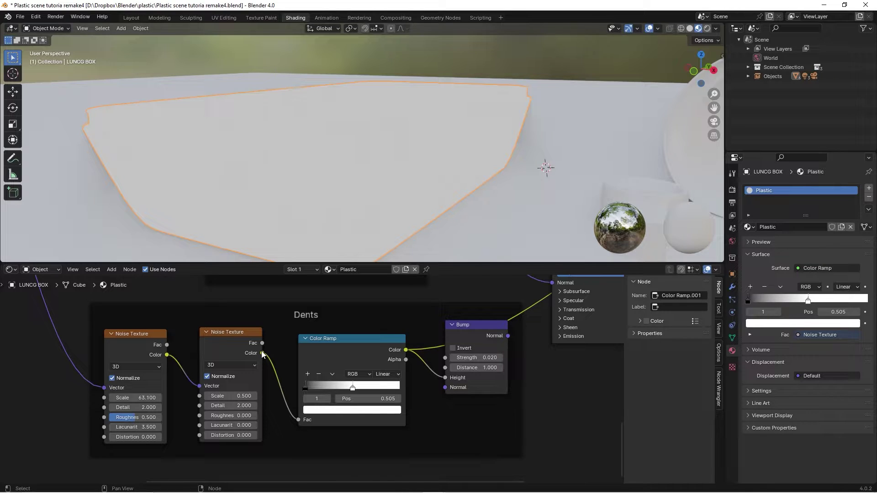
click(382, 341)
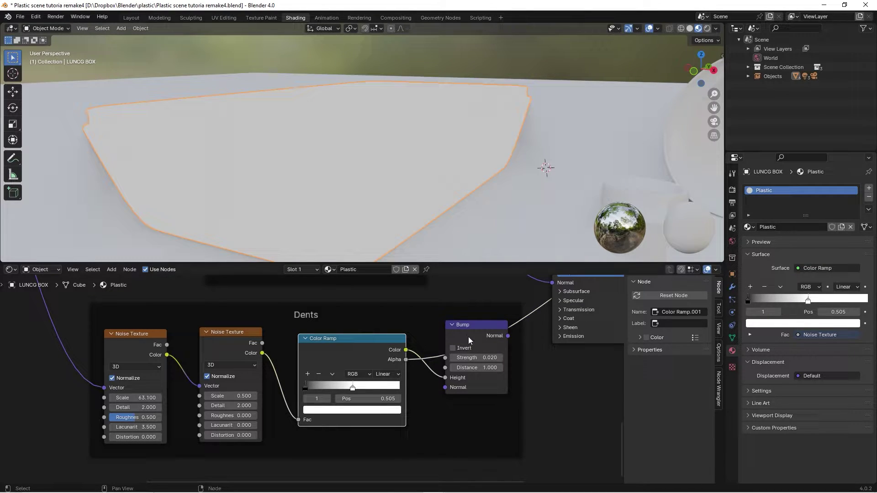
Step: Preview the Dents Bump node, trying a strength of 1 with the Color Ramp's white stop at about 0.323
ctrl+shift+click(489, 325)
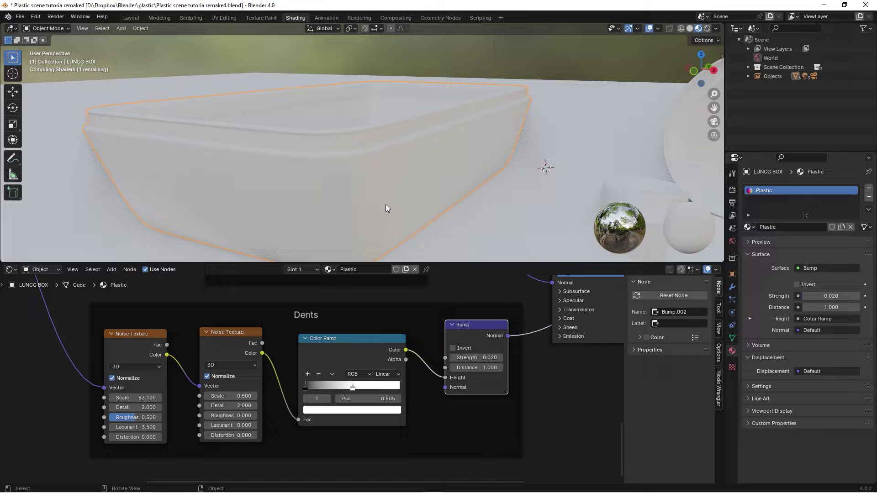
middle_drag(386, 204, 427, 203)
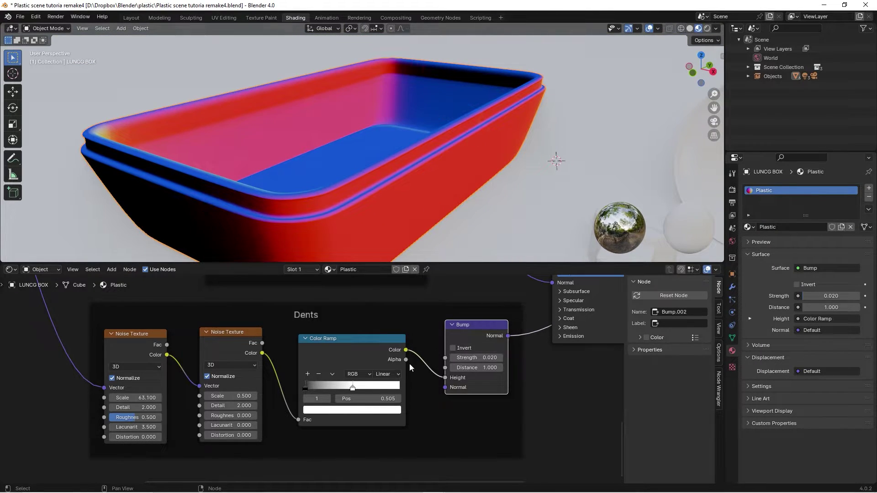
mouse_move(354, 385)
mouse_down()
mouse_move(327, 387)
mouse_move(338, 387)
mouse_up()
click(484, 358)
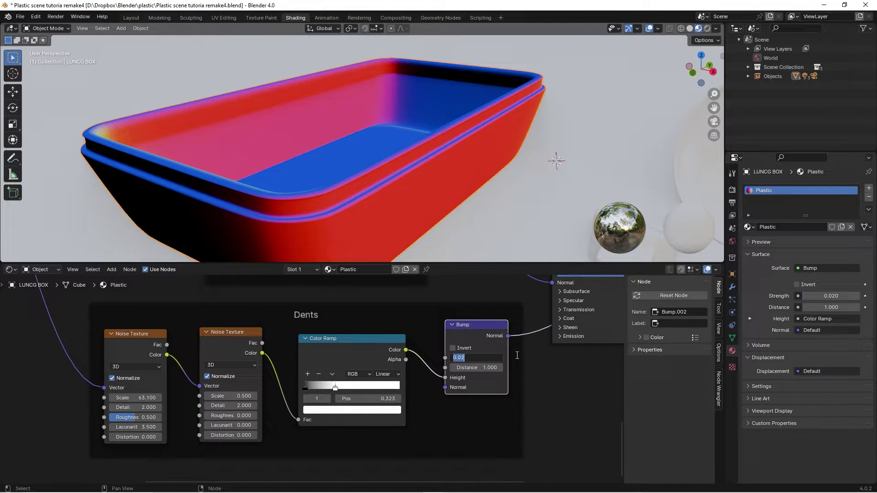
text(1)
key(Return)
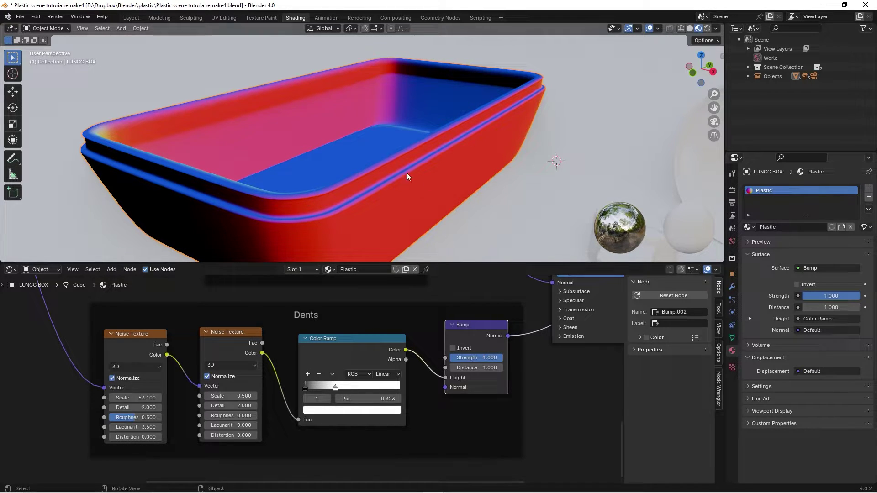
Step: Move the Dents Color Ramp's white stop to about 0.473 and inspect the dents on the lunch box
mouse_move(406, 172)
middle_down()
mouse_move(370, 148)
mouse_move(390, 163)
mouse_move(363, 166)
middle_up()
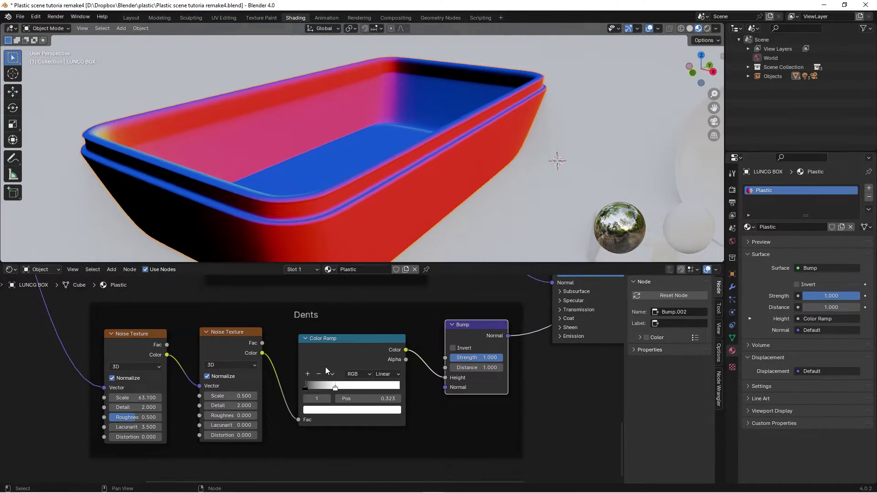
mouse_move(336, 387)
mouse_down()
mouse_move(380, 387)
mouse_move(315, 388)
mouse_move(403, 388)
mouse_move(361, 384)
mouse_up()
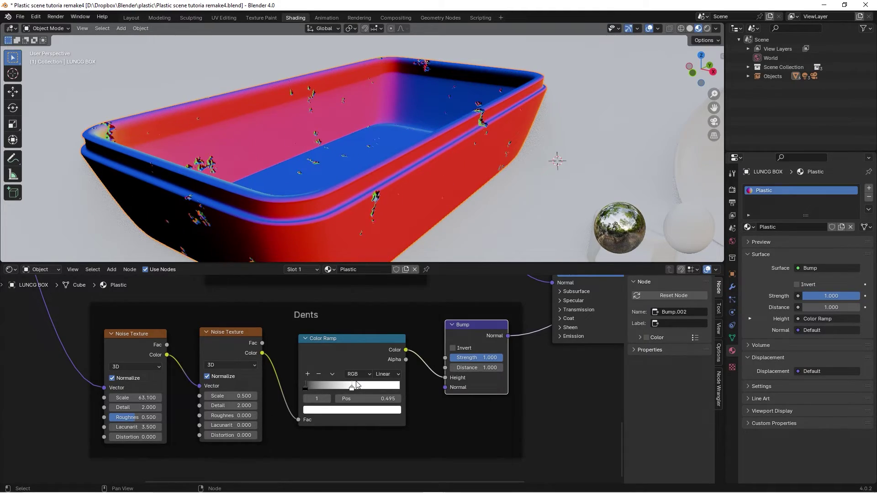
drag(356, 384, 354, 385)
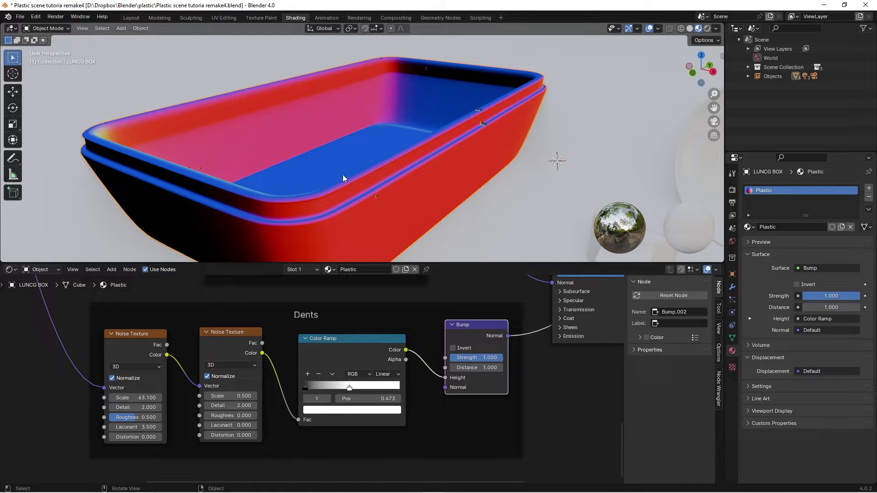
middle_drag(339, 174, 352, 150)
middle_drag(324, 203, 303, 215)
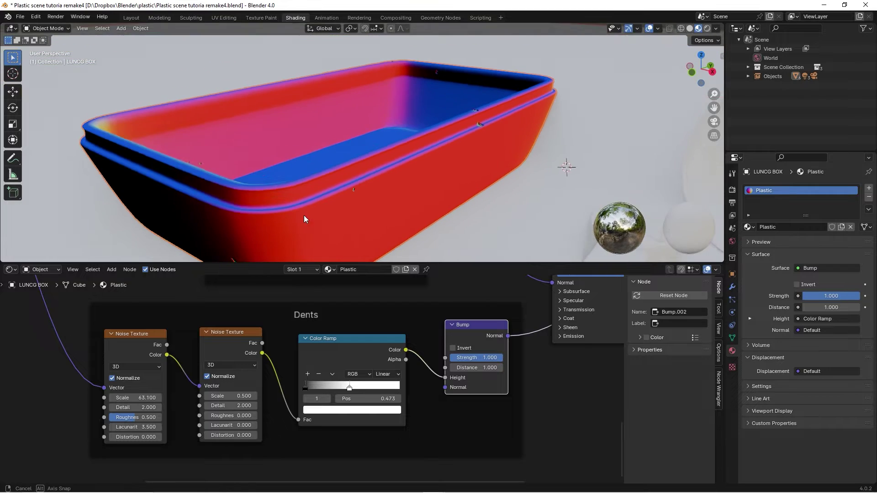
Step: Set the Dents Bump node's strength to 0.2 and check the effect around the lunch box
scroll(492, 360, up, 1)
scroll(499, 378, up, 1)
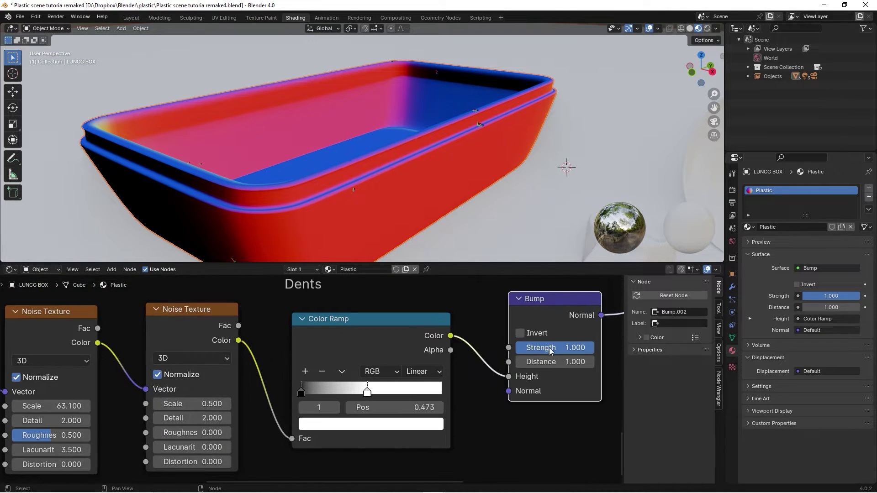
double_click(551, 346)
text(.)
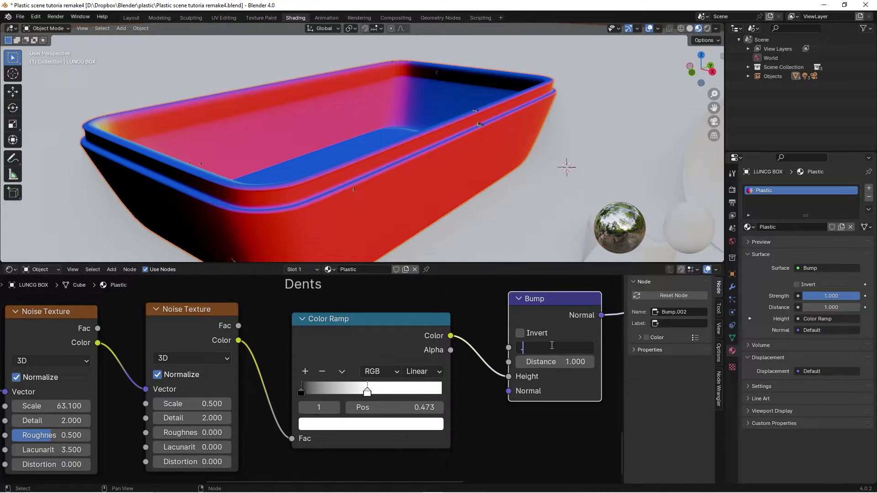
text(2)
key(Return)
middle_drag(322, 151, 457, 138)
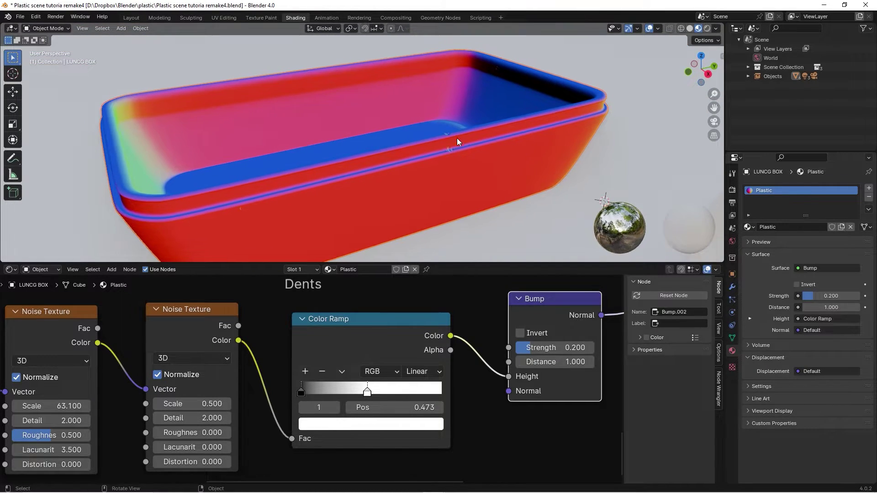
Step: Chain the fine-noise Bump's Normal through the Dents Bump into the Principled BSDF's Normal, and preview the Principled BSDF
scroll(498, 373, down, 10)
middle_drag(435, 343, 427, 396)
scroll(427, 396, up, 4)
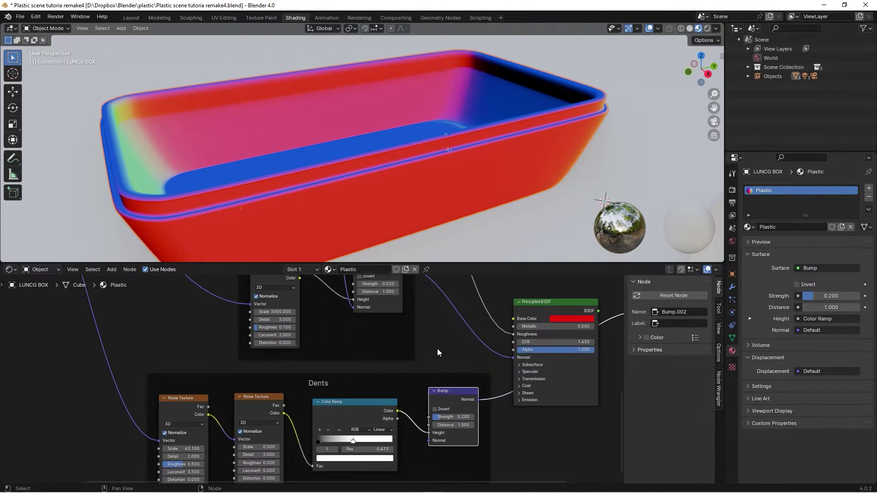
middle_drag(437, 349, 394, 365)
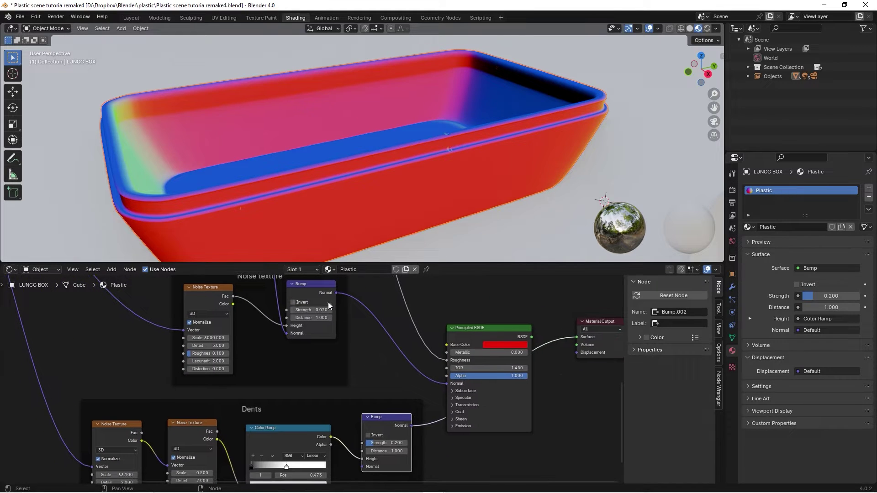
drag(334, 293, 363, 466)
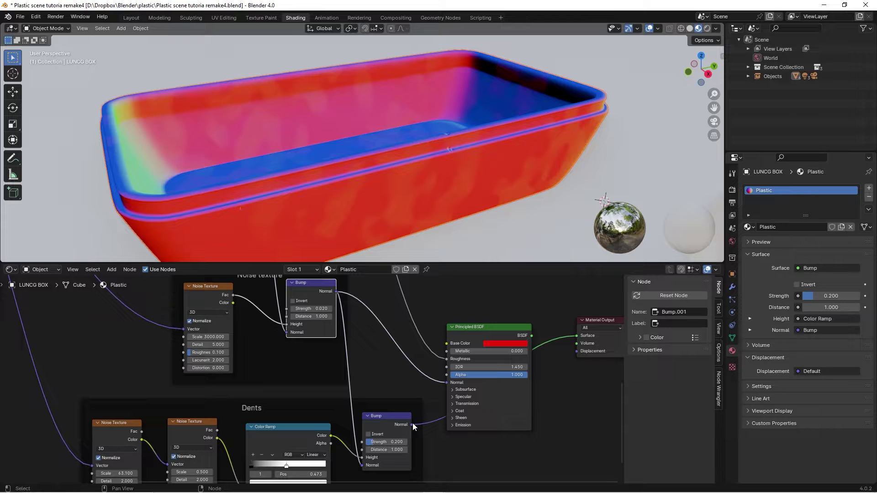
drag(412, 423, 447, 382)
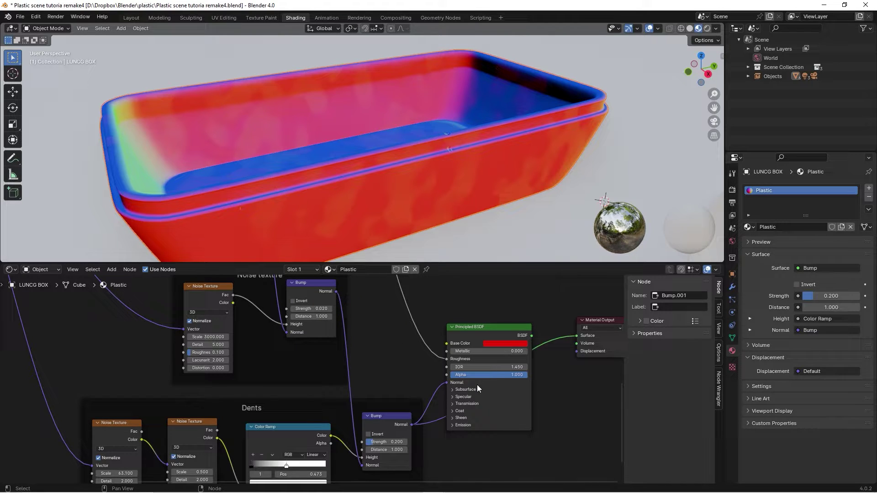
click(508, 329)
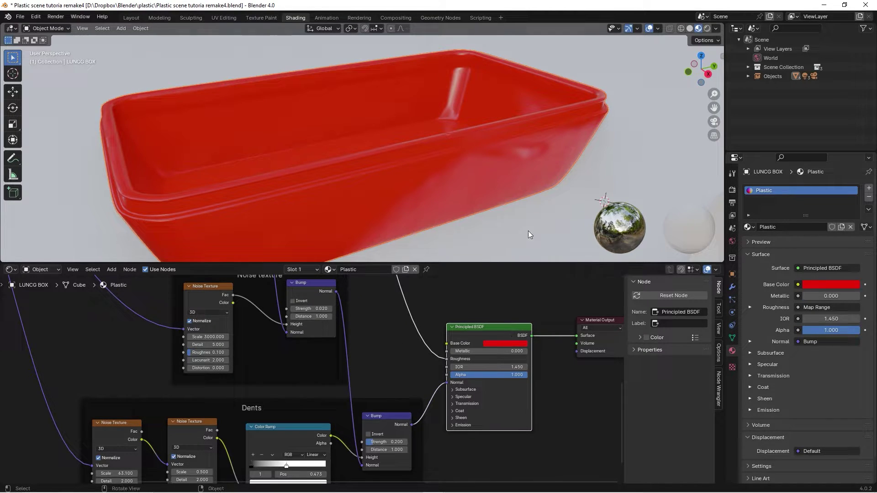
middle_drag(353, 179, 470, 135)
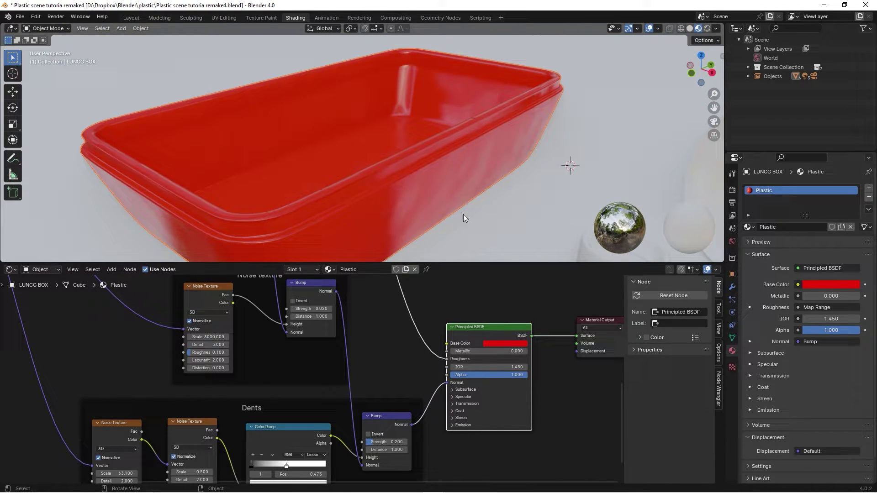
Step: Shift the fine-noise and Dents frames left to line them up with the frames above
scroll(429, 348, down, 6)
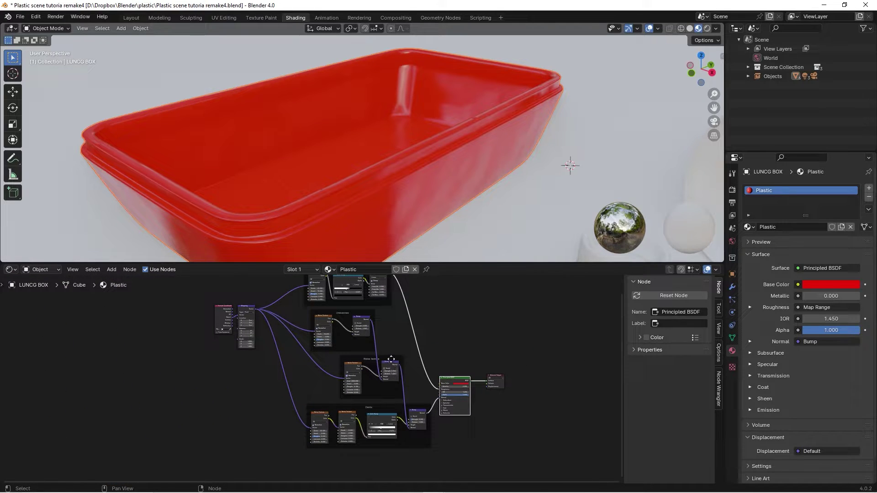
drag(391, 359, 363, 359)
drag(394, 405, 372, 405)
scroll(385, 364, down, 2)
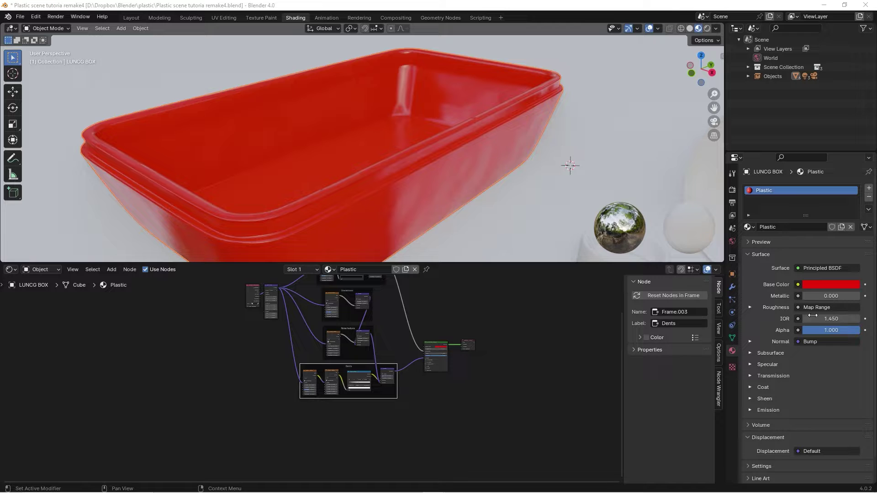
Step: Add a Noise Texture below the Dents frame and connect the Mapping node's Vector output to it
middle_drag(406, 413, 423, 381)
middle_drag(406, 344, 451, 371)
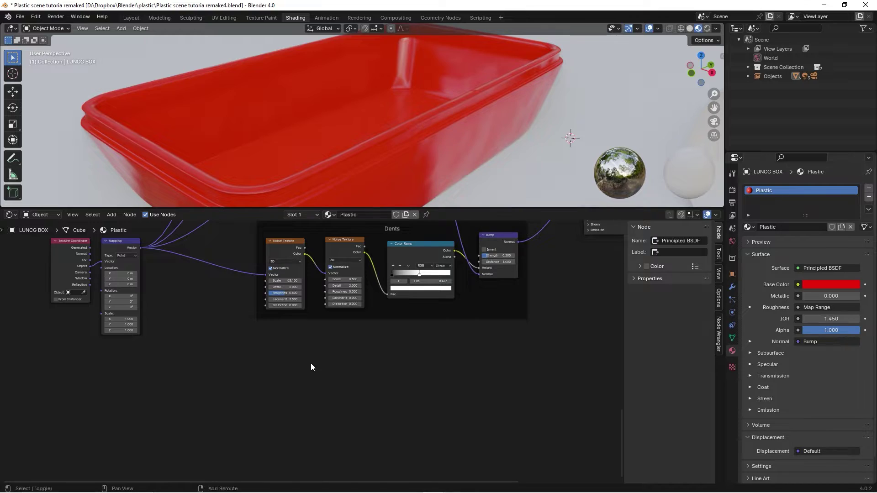
key(shift+a)
text(noise)
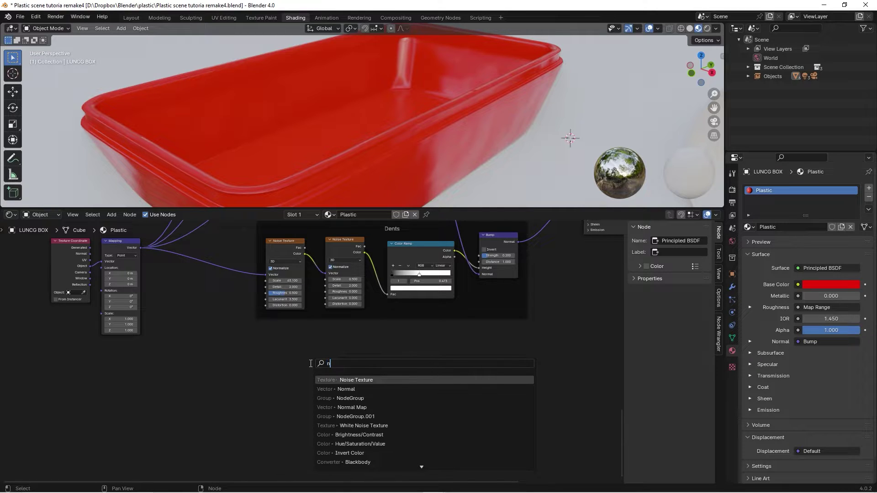
key(Return)
click(307, 336)
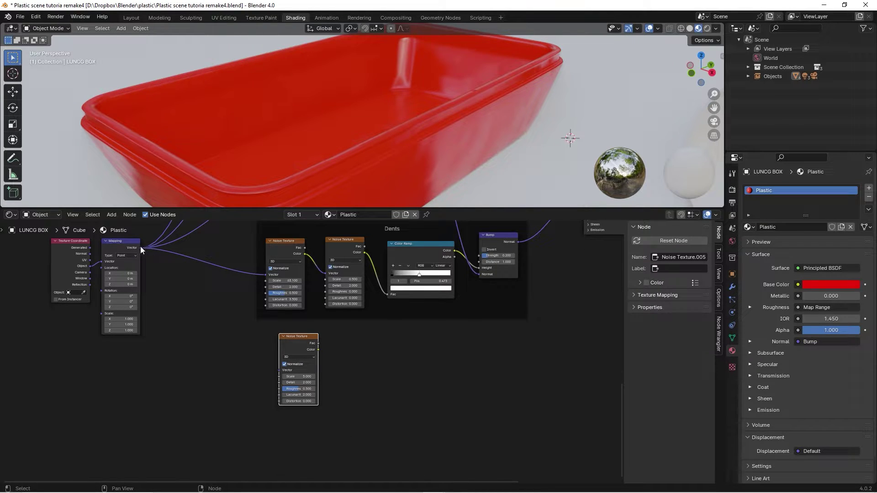
drag(141, 247, 280, 370)
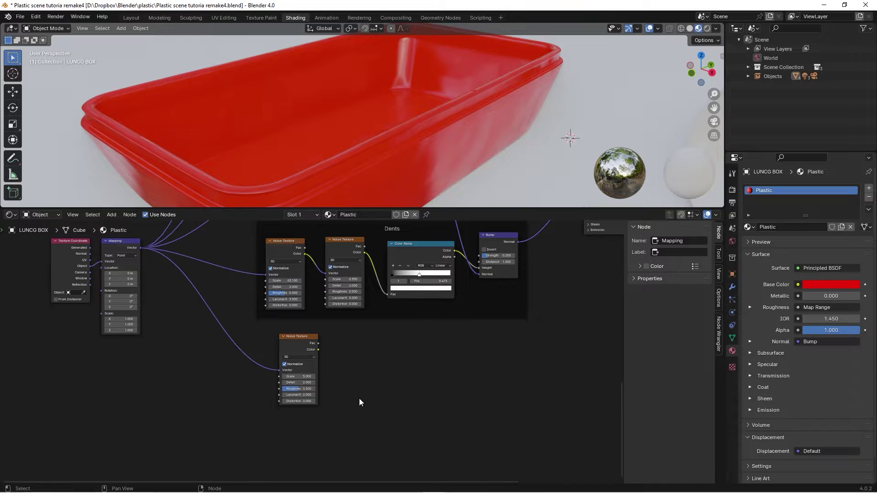
Step: Add a Voronoi Texture below the new Noise Texture and connect the Mapping node's Vector output to it
key(shift+a)
click(339, 373)
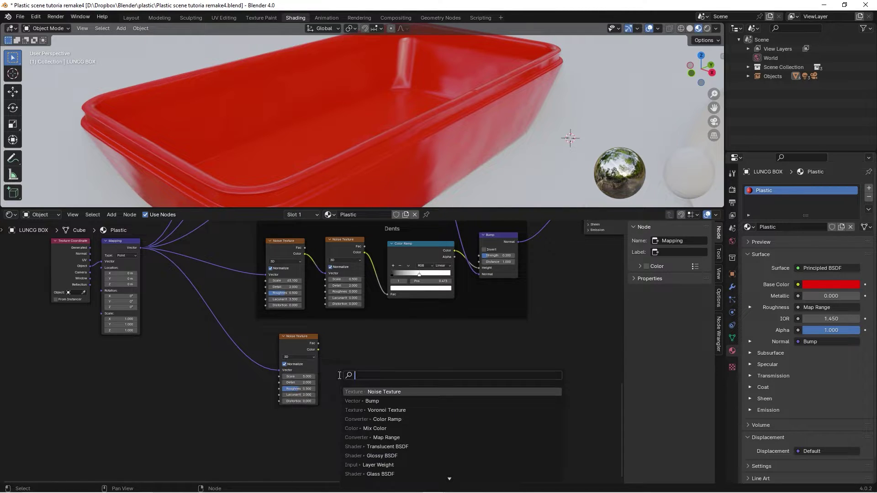
text(vo)
click(385, 411)
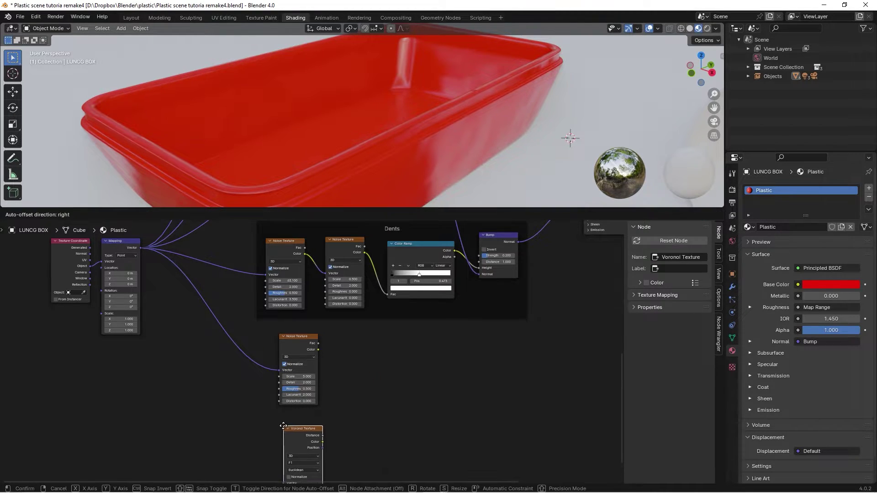
click(292, 427)
drag(140, 247, 283, 447)
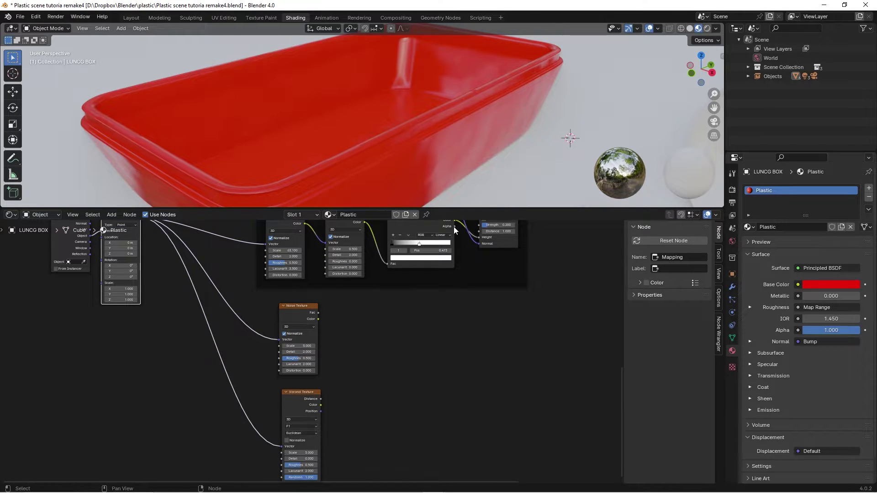
Step: Enlarge the node editor and combine the new Noise Texture's Fac and the Voronoi Texture's Distance in a Mix Color node
drag(467, 207, 467, 144)
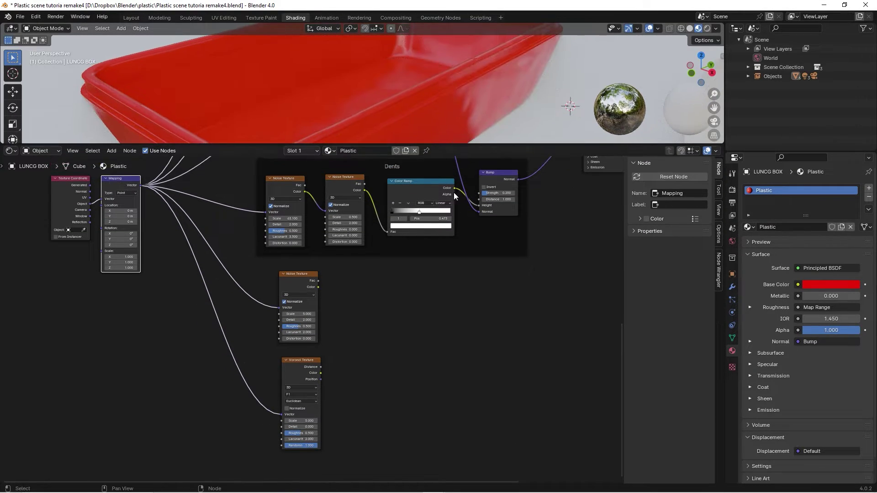
scroll(357, 323, up, 5)
middle_drag(360, 322, 383, 285)
scroll(319, 247, down, 2)
click(322, 248)
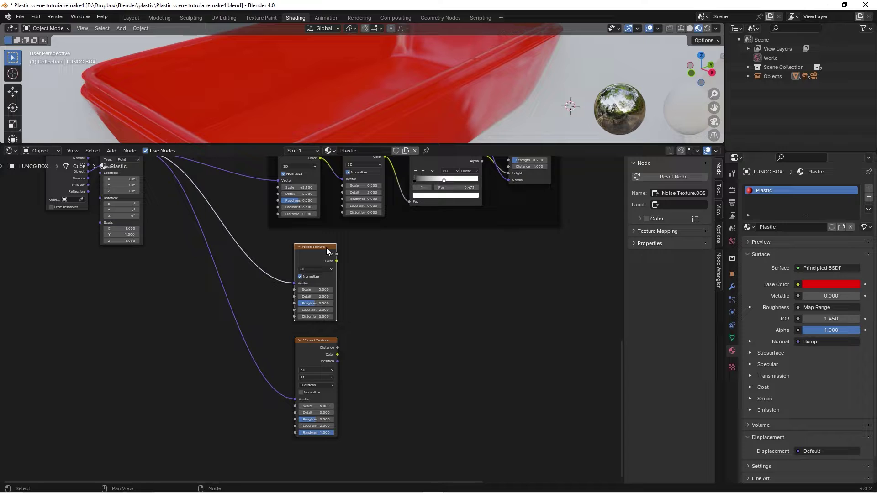
ctrl+shift+right_drag(326, 248, 326, 360)
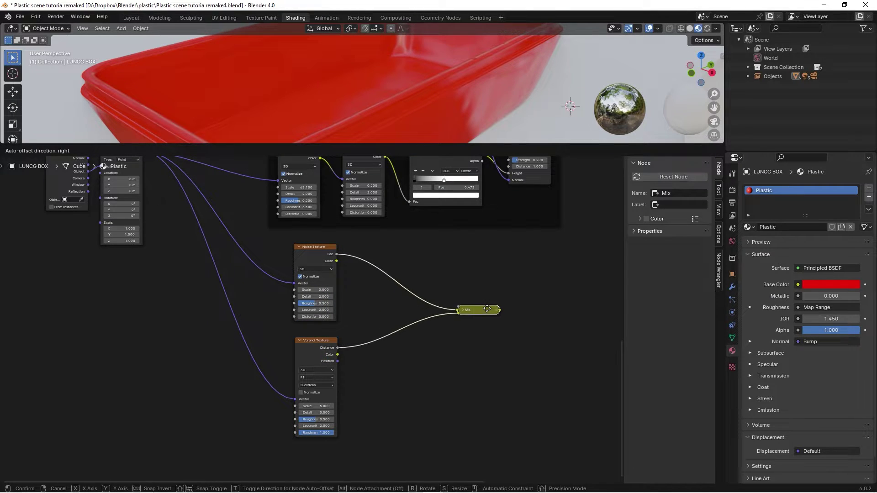
click(485, 309)
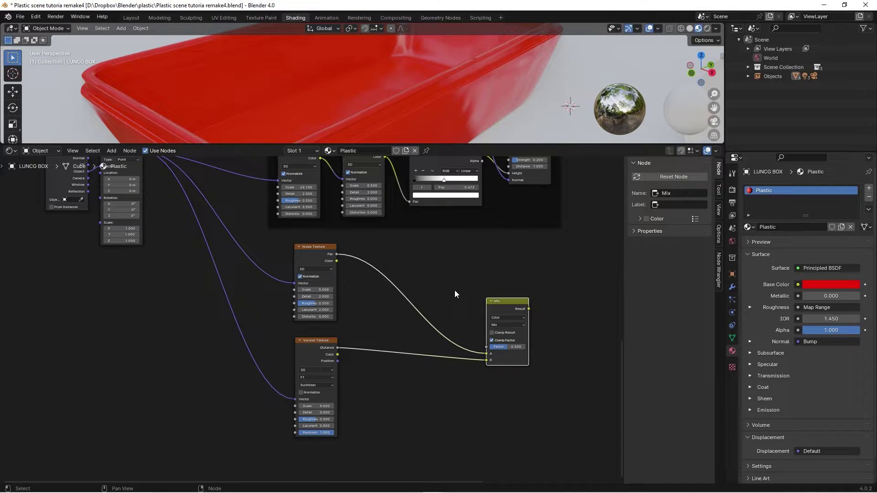
Step: Preview the new Noise Texture's Fac output on the lunch box and enlarge the 3D viewport
ctrl+shift+click(325, 246)
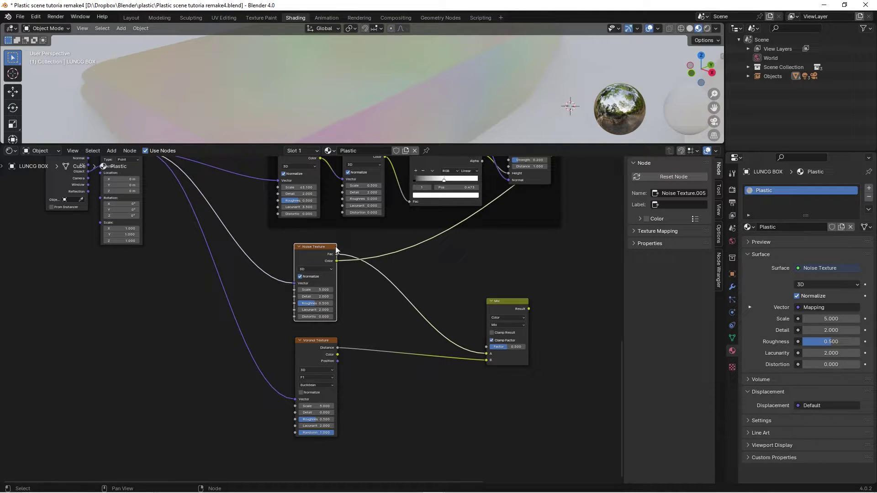
drag(451, 145, 454, 206)
scroll(399, 350, up, 3)
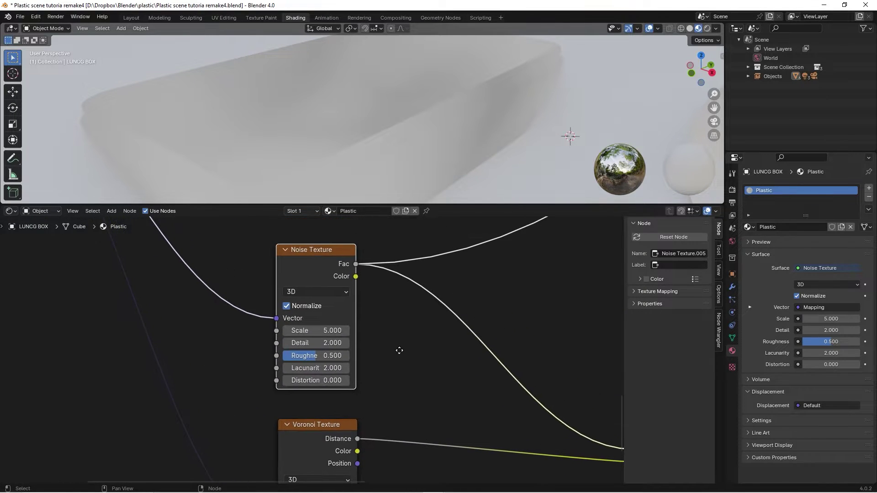
Step: Set the new Noise Texture's Scale to 81 and its Detail to 14
ctrl+middle_drag(399, 351, 399, 356)
drag(335, 324, 448, 324)
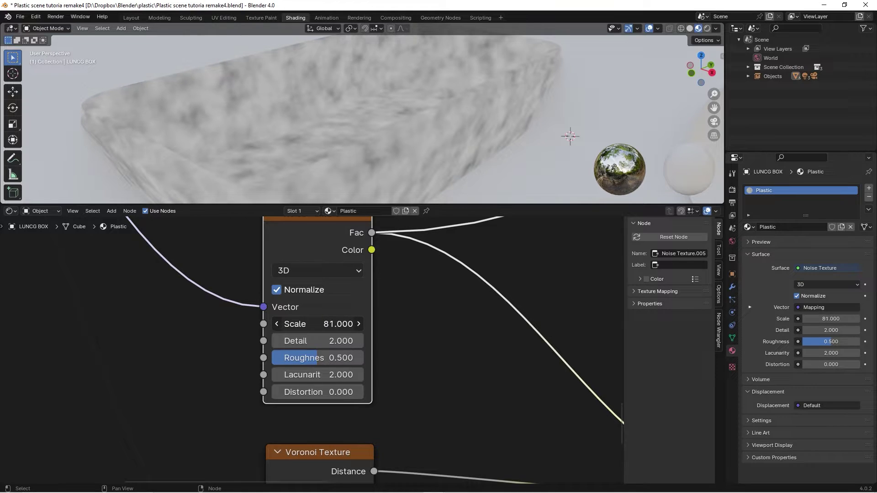
click(328, 340)
text(14)
key(Return)
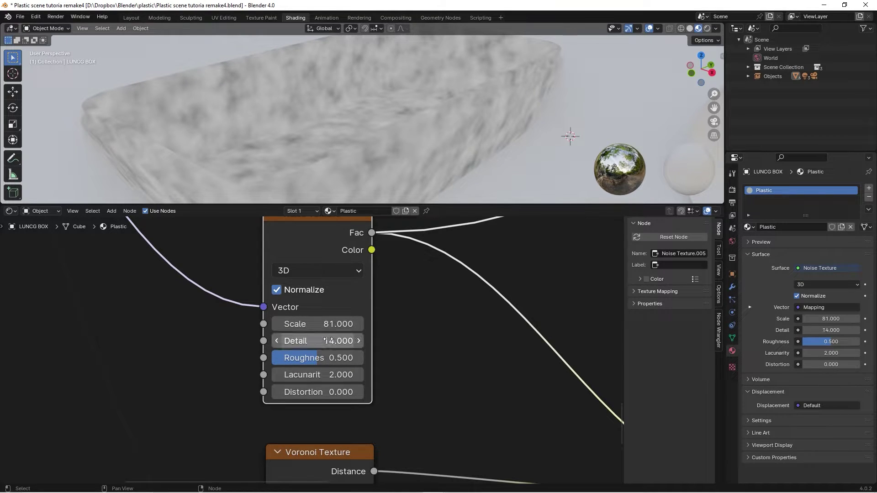
Step: Add a Color Ramp on the link between the new Noise Texture's Fac output and the Mix node's A input
scroll(366, 355, down, 3)
middle_drag(375, 313, 388, 254)
scroll(388, 253, down, 1)
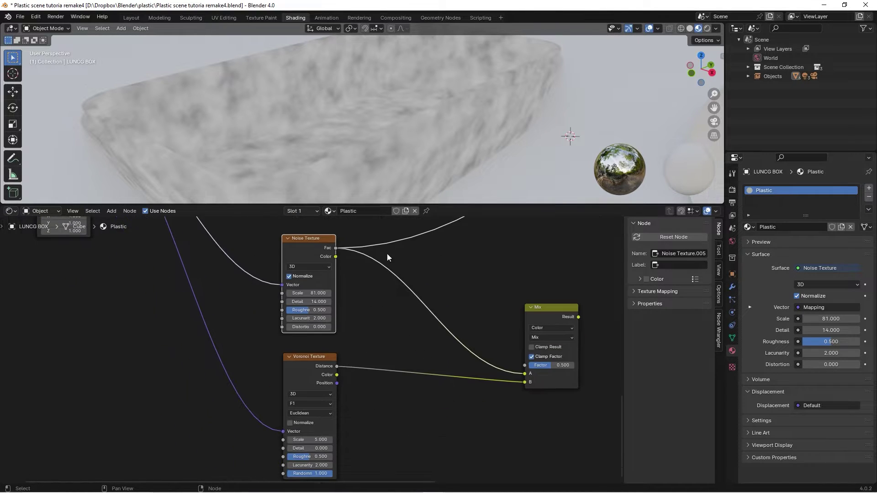
click(472, 265)
key(shift+a)
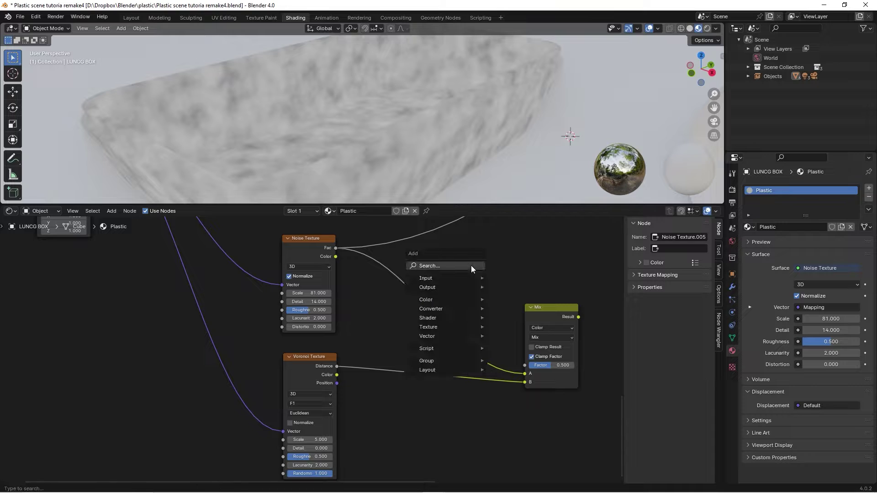
click(472, 265)
text(col)
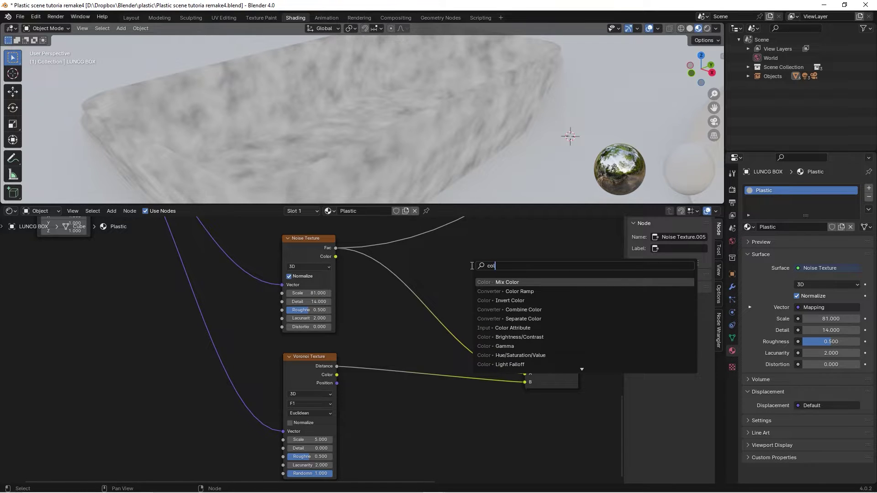
key(Down)
key(Return)
click(386, 258)
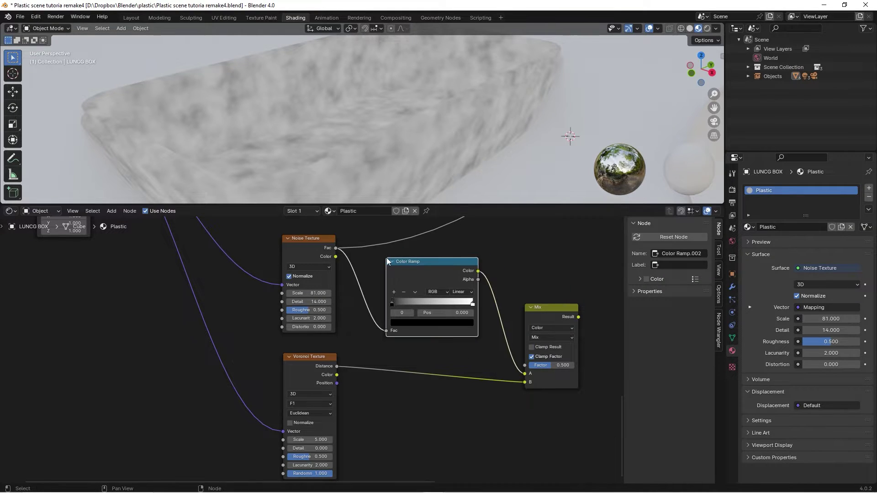
Step: Duplicate the Color Ramp onto the link between the Voronoi Texture and the Mix node, and preview the noise Color Ramp on the lunch box
key(shift+d)
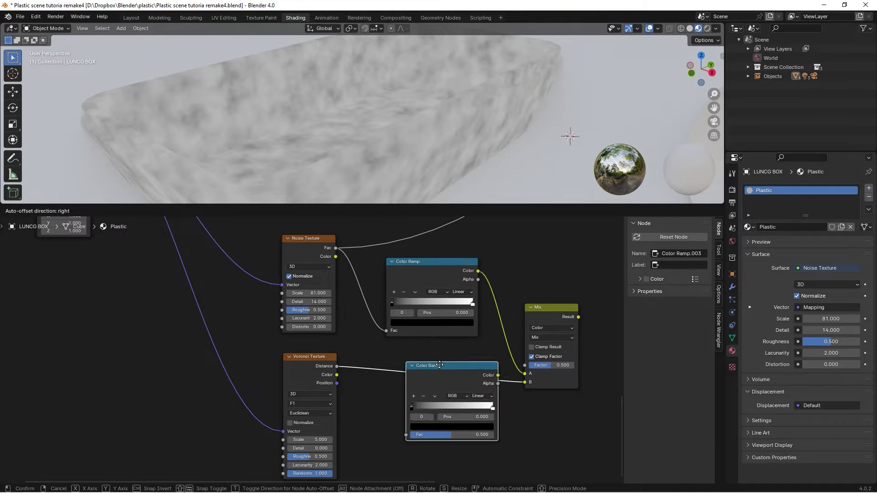
click(431, 361)
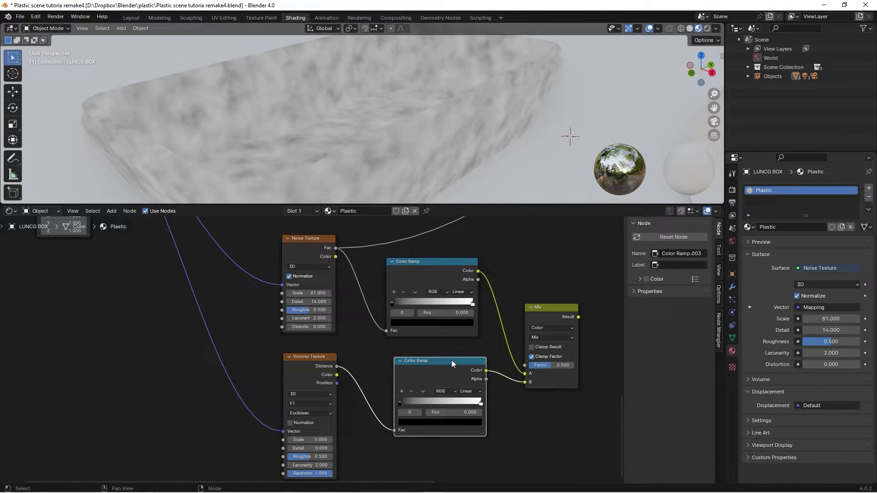
drag(452, 360, 446, 363)
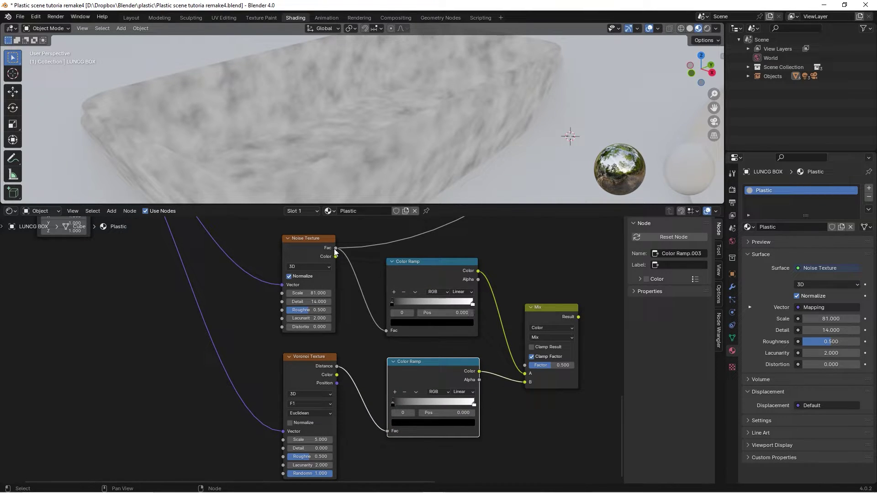
ctrl+shift+click(442, 263)
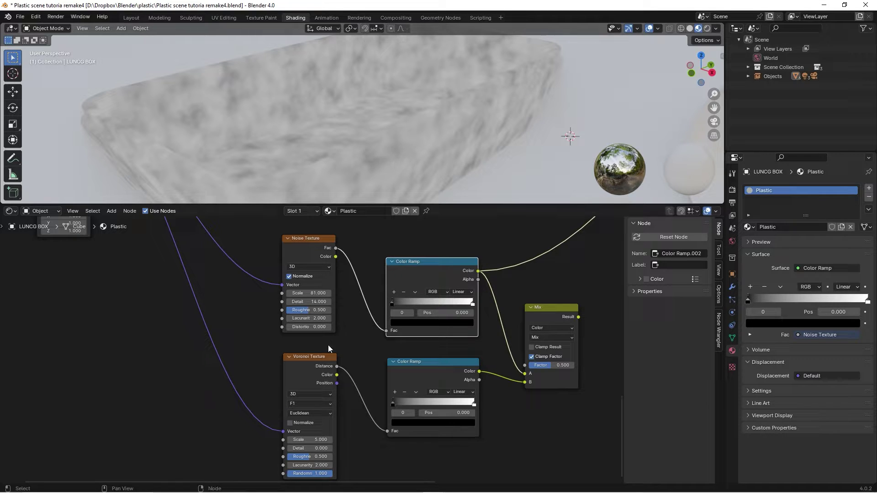
Step: Preview the Voronoi Texture on the lunch box and switch its feature output to Distance to Edge
ctrl+shift+click(329, 357)
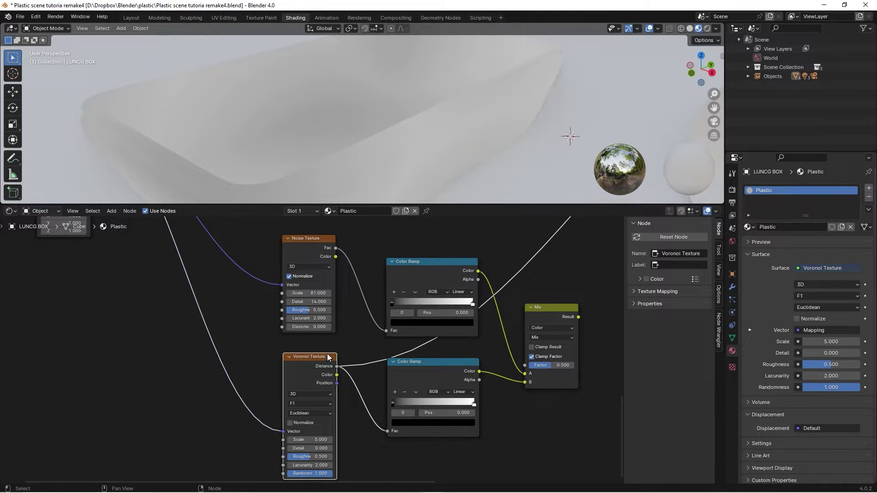
middle_drag(329, 357, 338, 324)
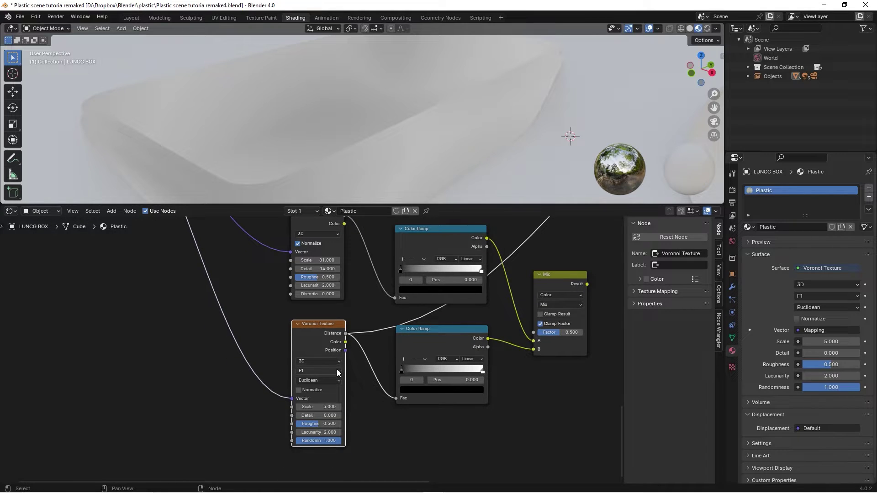
click(338, 370)
click(336, 414)
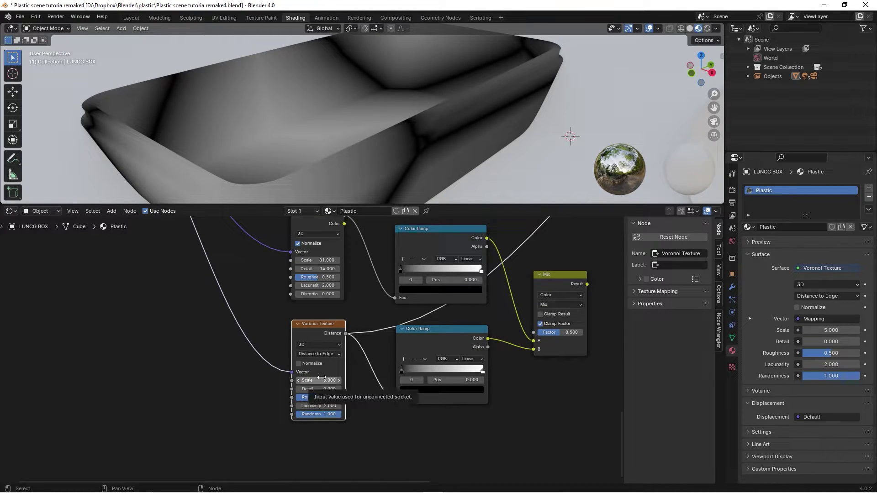
Step: Set the Voronoi Texture's Scale to 72.1, Detail to 15, Roughness to 0.392, Lacunarity to 1.8 and Randomness to 0.858
drag(320, 381, 386, 380)
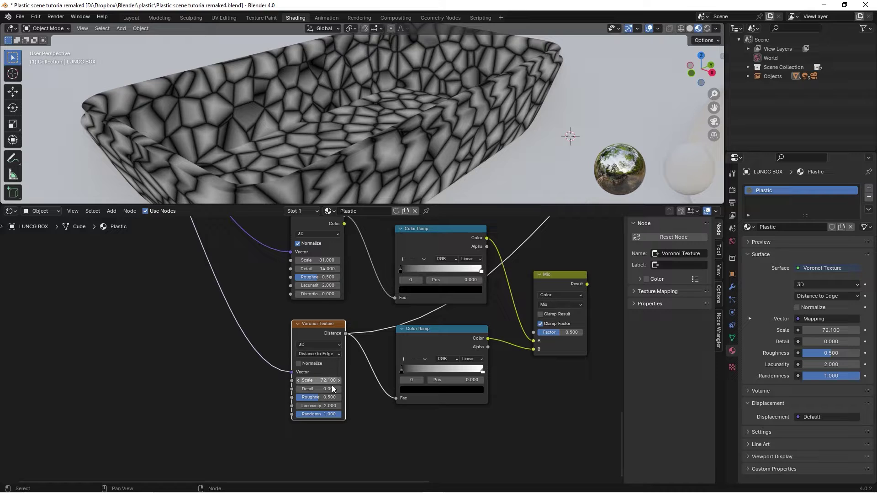
drag(326, 389, 401, 389)
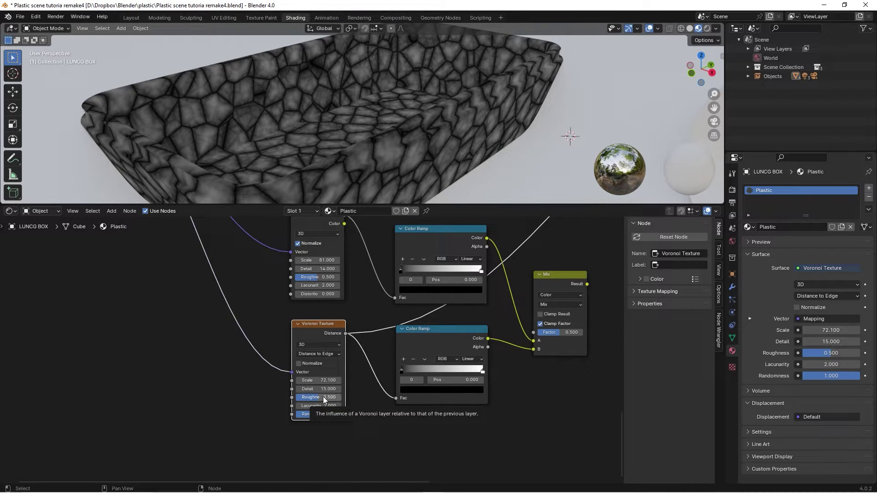
click(322, 397)
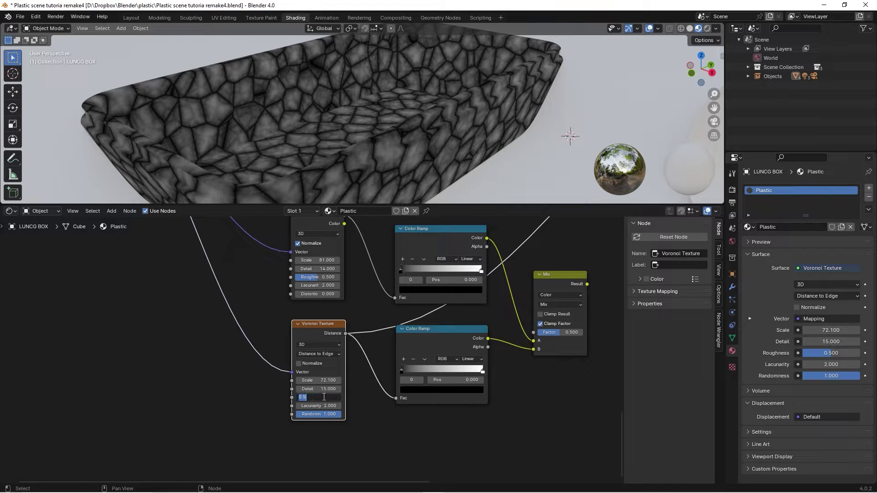
key(BackSpace)
text(.392)
key(Return)
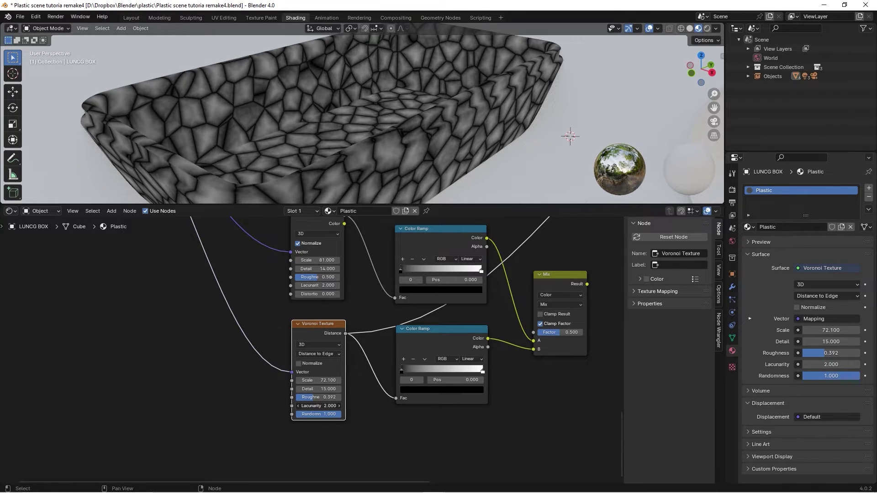
drag(327, 406, 319, 406)
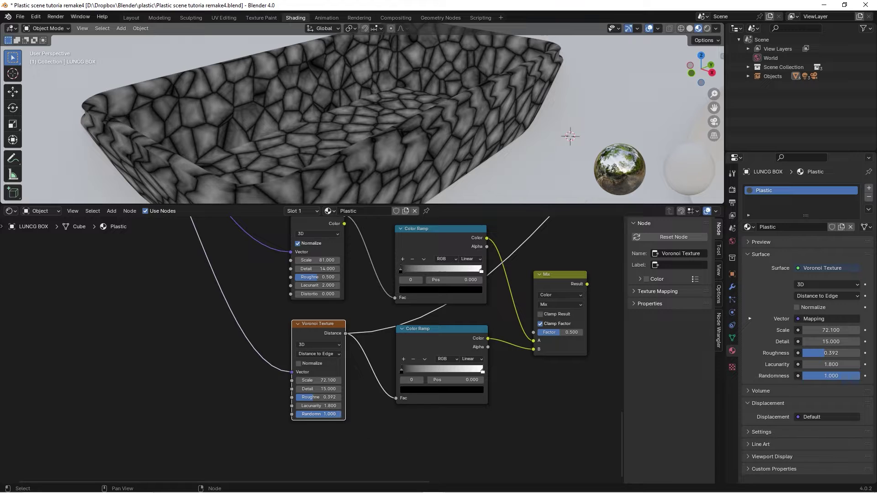
drag(336, 413, 328, 416)
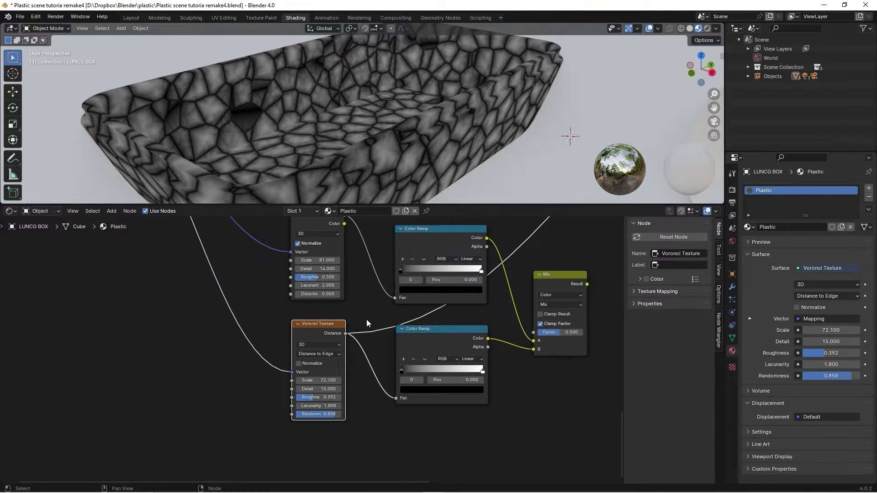
Step: Preview the noise Color Ramp on the lunch box and move its white stop to position 0.395
middle_drag(367, 320, 351, 369)
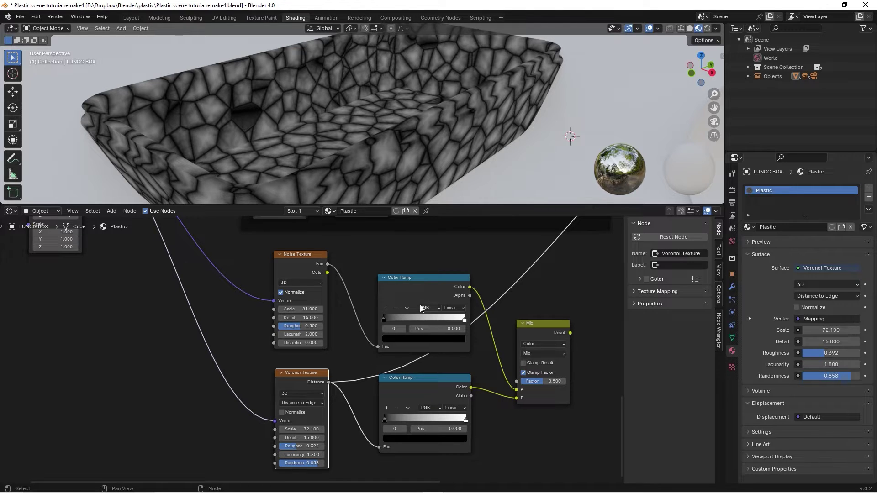
ctrl+shift+click(428, 276)
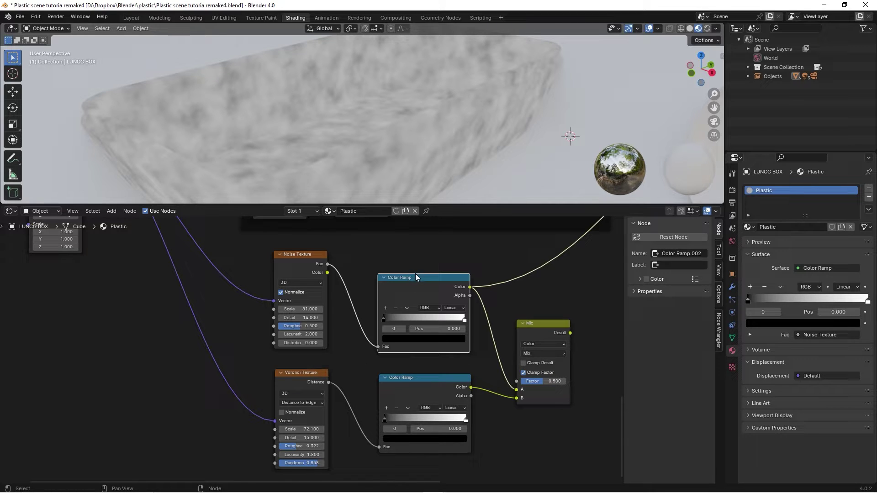
drag(415, 275, 411, 252)
scroll(413, 260, up, 1)
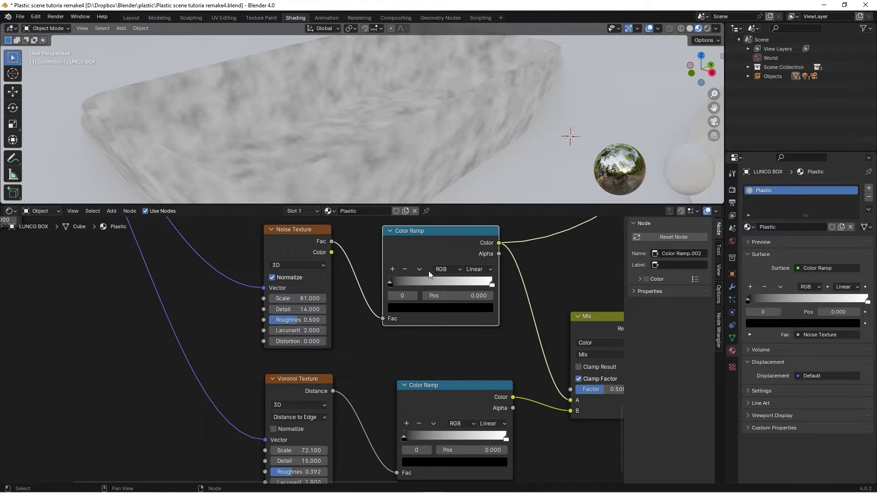
middle_drag(428, 274, 418, 308)
drag(481, 319, 417, 319)
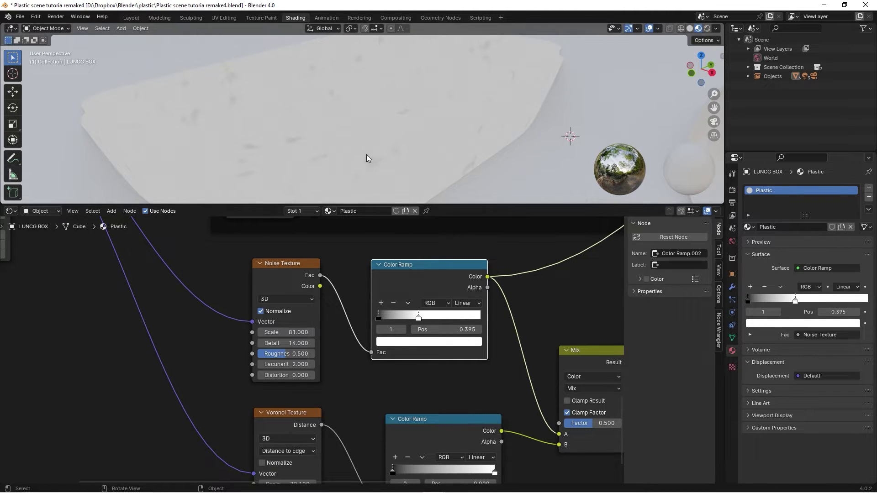
Step: Line up the Voronoi Color Ramp below the noise Color Ramp and preview its output on the lunch box
scroll(409, 288, down, 3)
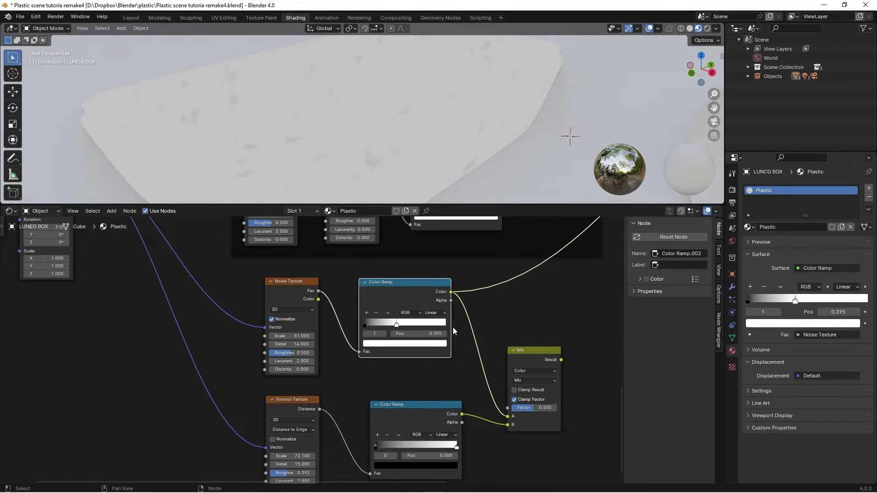
drag(403, 381, 391, 366)
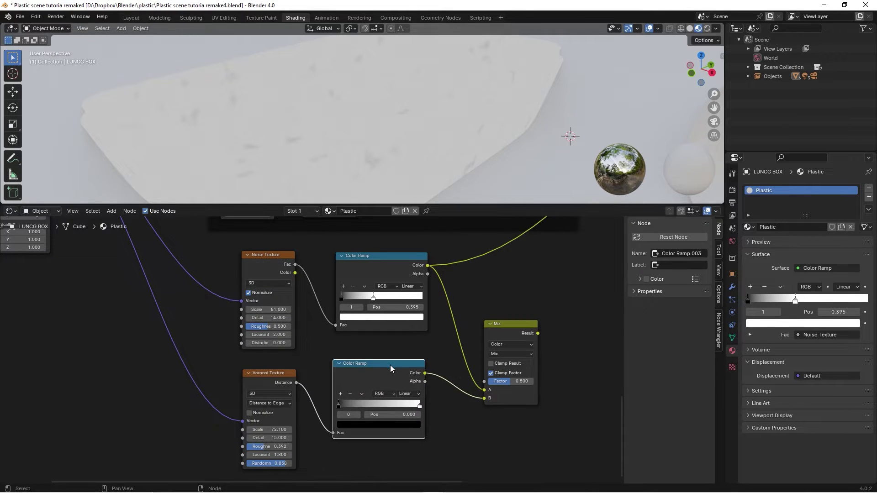
scroll(390, 366, up, 2)
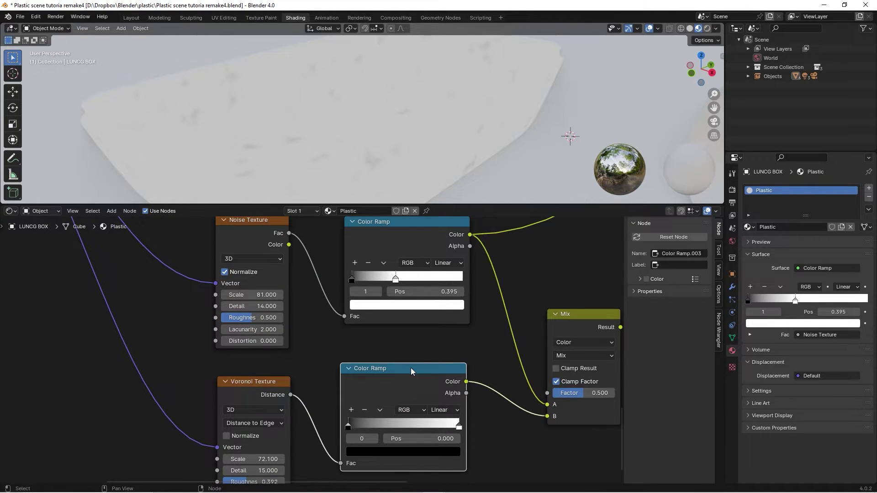
ctrl+shift+click(410, 368)
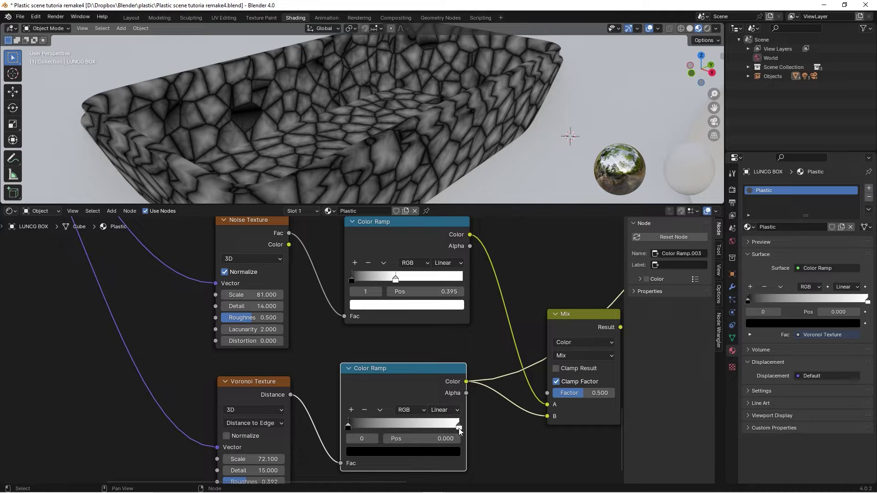
Step: Move the Voronoi Color Ramp's white stop to position 0.005 and reroute its Color output into the Mix node's Factor
drag(458, 428, 347, 426)
scroll(457, 370, down, 2)
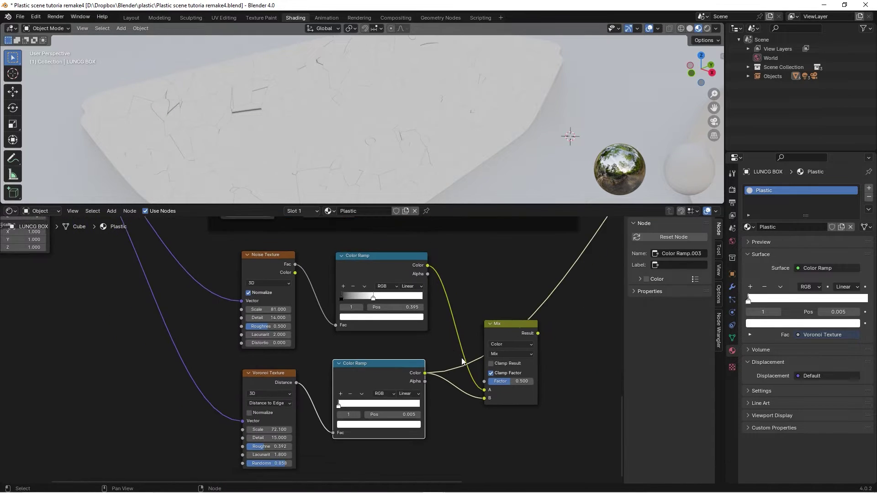
middle_drag(462, 362, 383, 379)
drag(433, 342, 505, 314)
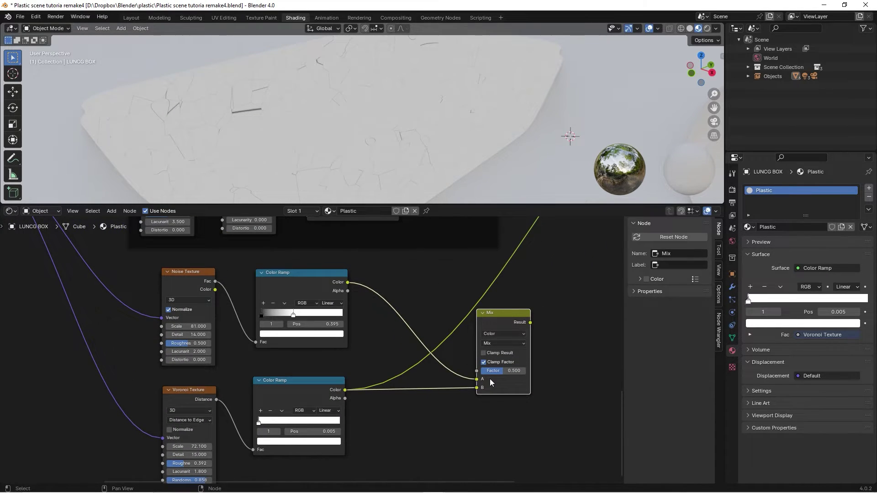
drag(477, 388, 478, 372)
drag(504, 319, 485, 336)
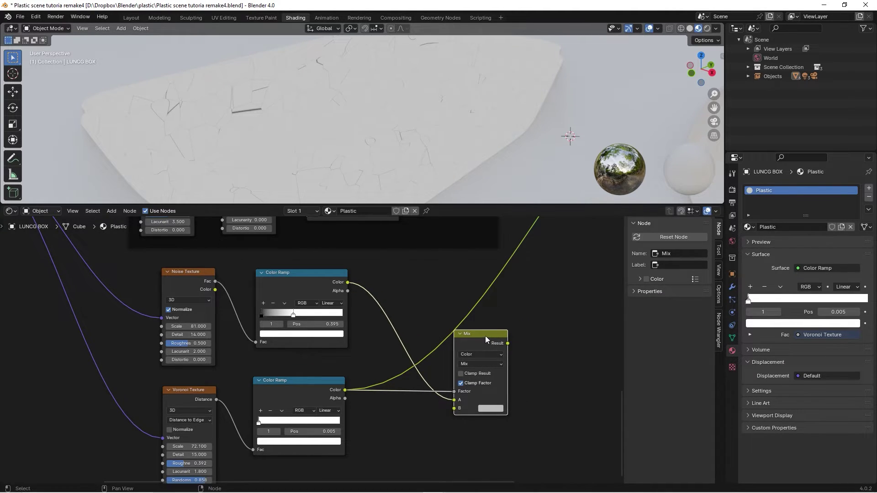
Step: Add a Bump node, connect the Mix Result to its Height, and preview the bump on the lunch box
key(shift+a)
click(528, 341)
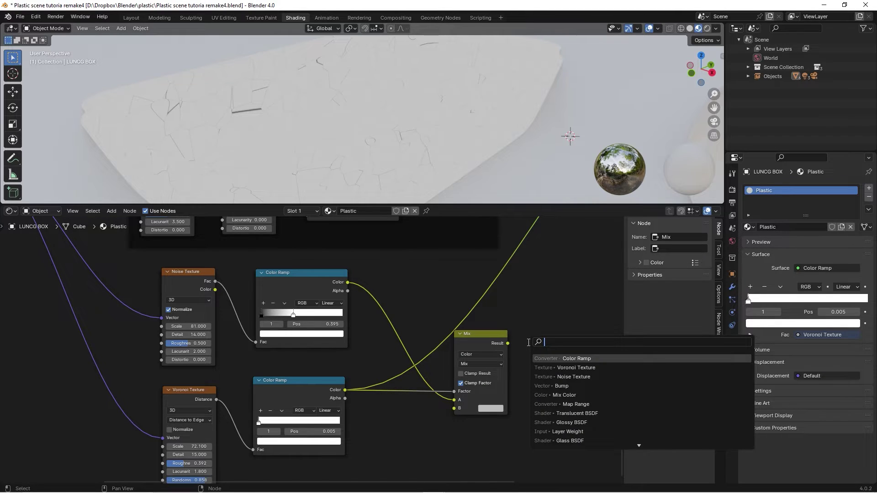
text(bu,p)
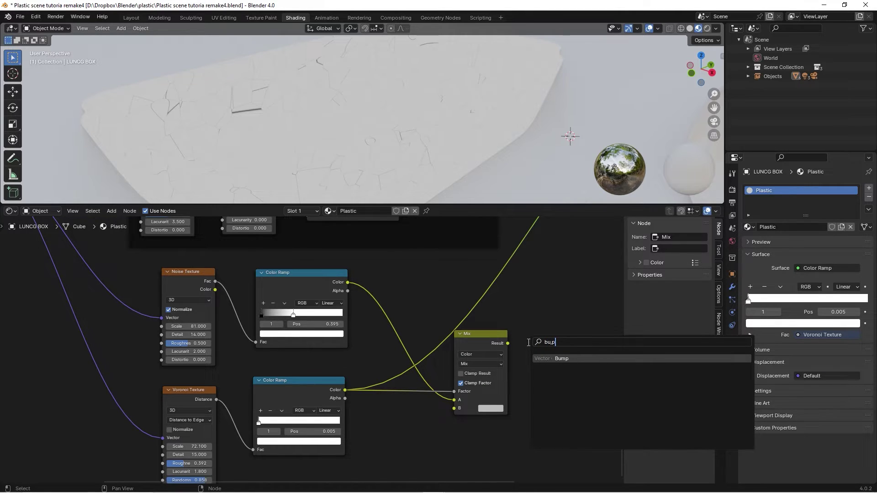
key(Return)
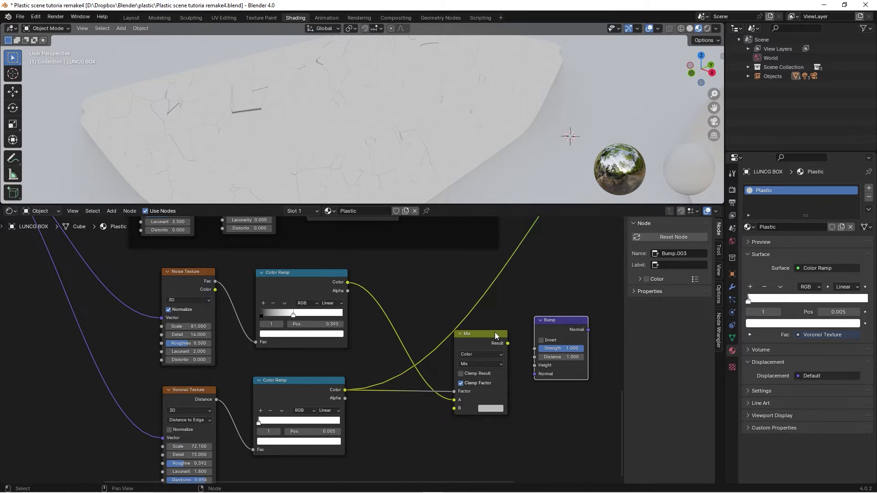
click(483, 350)
drag(498, 354, 535, 366)
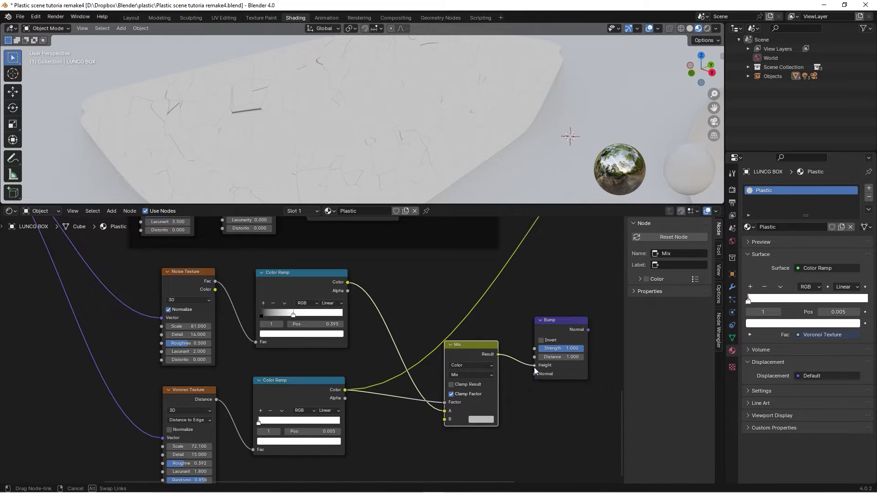
drag(571, 321, 555, 314)
ctrl+shift+click(555, 315)
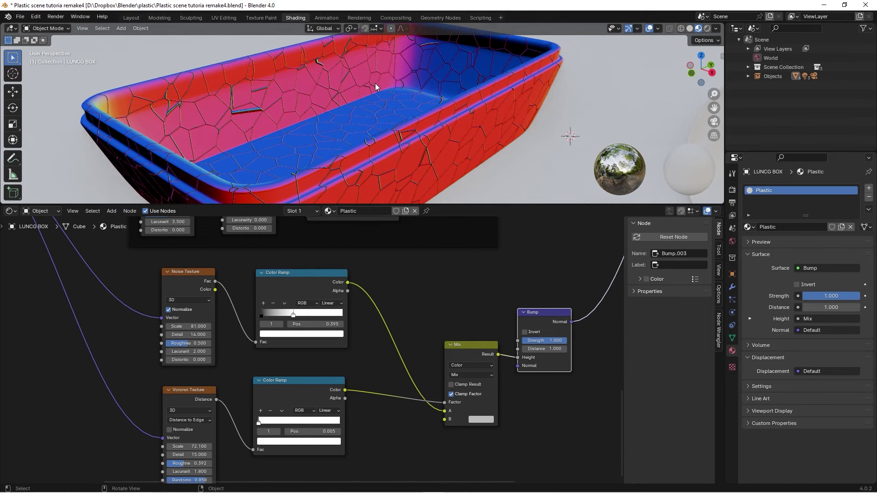
Step: Move the Mix node level with the Bump node and set its B color to white with Value 1.000
drag(478, 354, 458, 325)
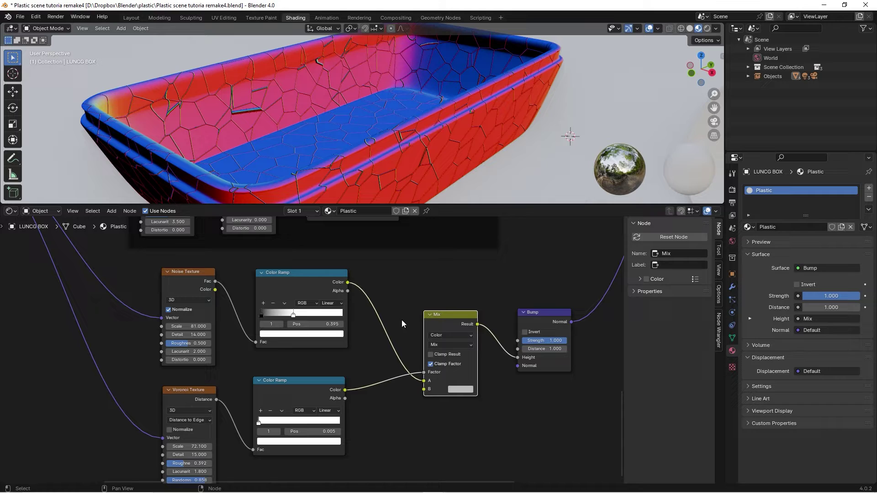
click(459, 390)
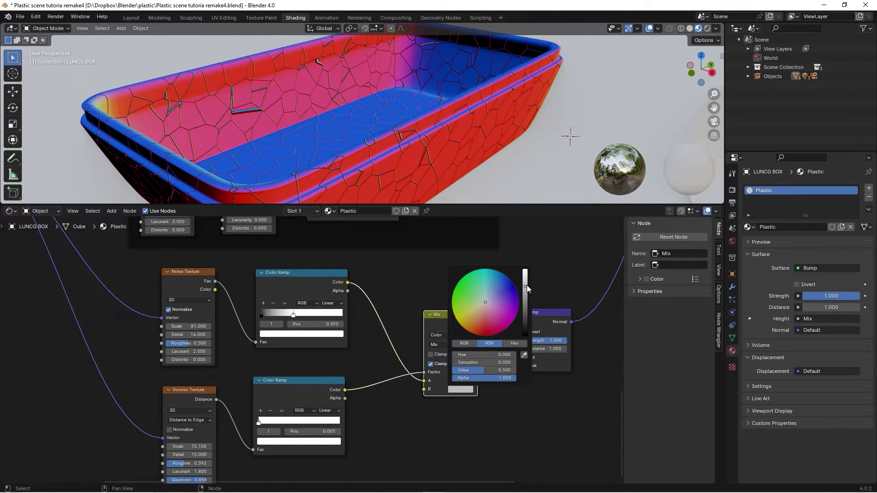
drag(526, 287, 525, 270)
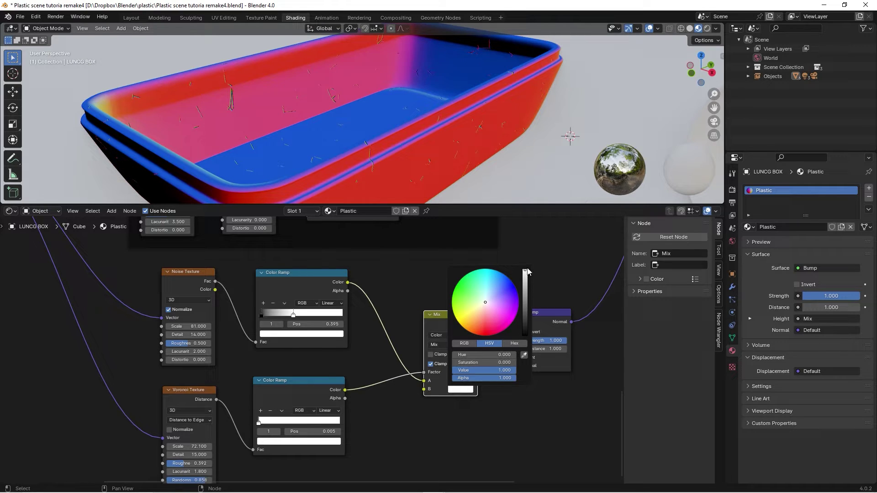
drag(462, 318, 457, 320)
scroll(451, 301, up, 1)
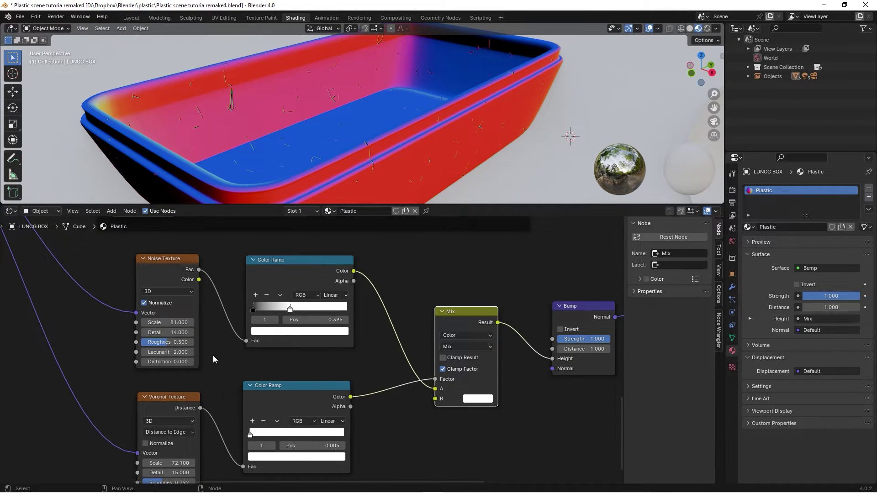
Step: Increase the Voronoi Texture's Randomness slightly and check the scratch pattern on the lunch box
middle_drag(213, 356, 245, 295)
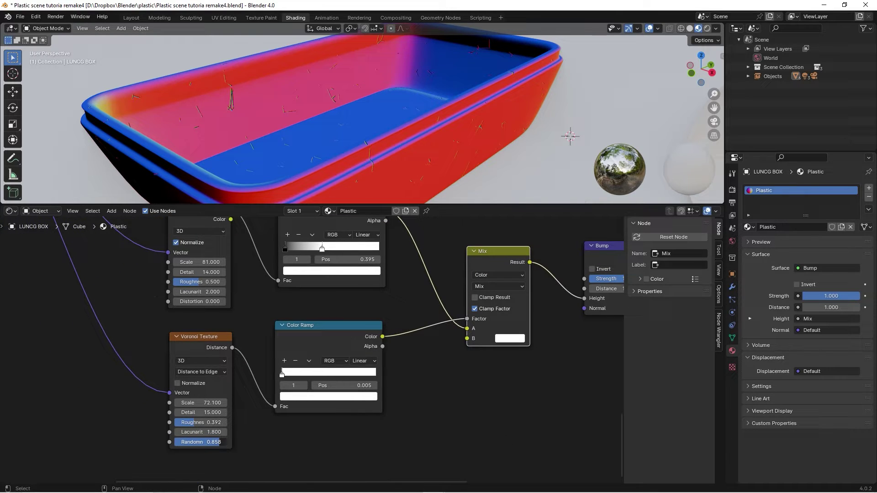
drag(219, 442, 227, 442)
mouse_move(351, 106)
middle_down()
mouse_move(372, 130)
mouse_move(305, 98)
mouse_move(368, 86)
mouse_move(337, 107)
middle_up()
scroll(364, 273, up, 2)
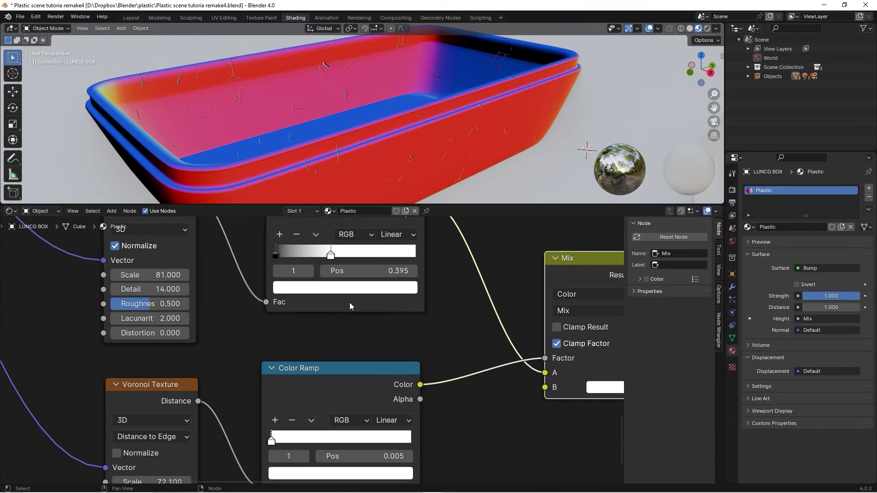
Step: Move the white stop of the noise Color Ramp feeding the Mix node to position 0.341
mouse_move(332, 259)
mouse_down()
mouse_move(317, 258)
mouse_move(385, 258)
mouse_move(328, 258)
mouse_up()
scroll(340, 230, down, 1)
middle_drag(342, 227, 342, 270)
scroll(341, 270, up, 1)
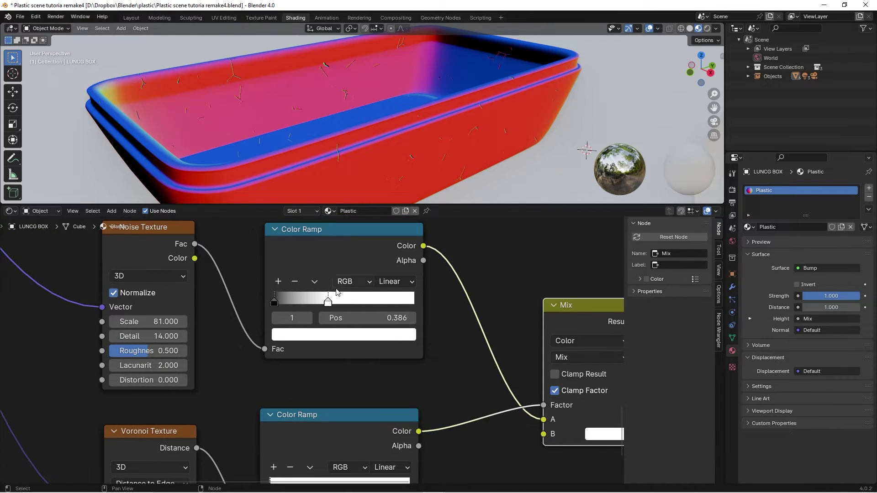
mouse_move(328, 302)
mouse_down()
mouse_move(320, 301)
mouse_move(415, 295)
mouse_move(423, 303)
mouse_move(315, 303)
mouse_move(327, 302)
mouse_up()
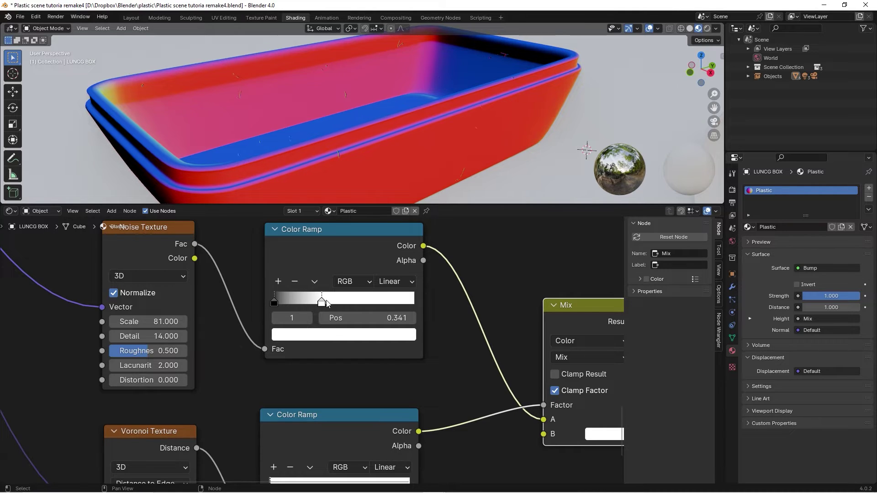
scroll(319, 327, down, 6)
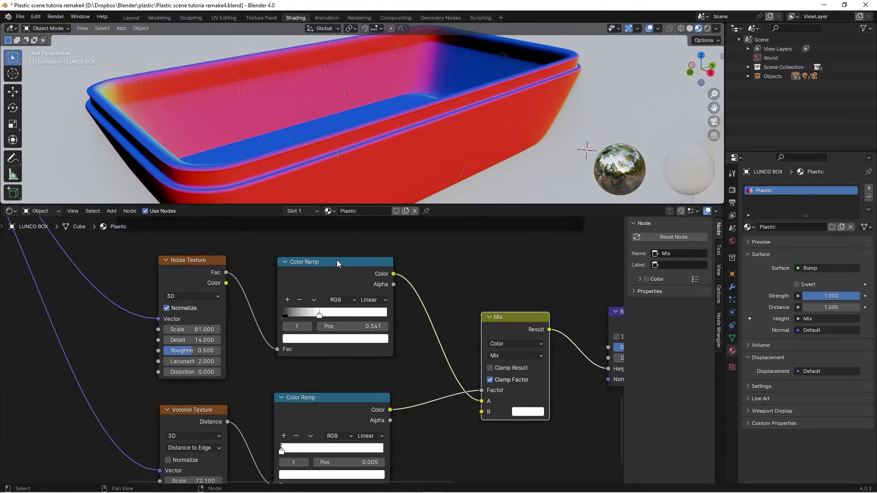
Step: Group the noise, Voronoi, Color Ramp, Mix and Bump nodes in a frame labelled "Sctraches"
middle_drag(404, 251, 209, 284)
middle_drag(378, 316, 353, 329)
scroll(336, 351, down, 9)
drag(354, 319, 146, 433)
key(ctrl+j)
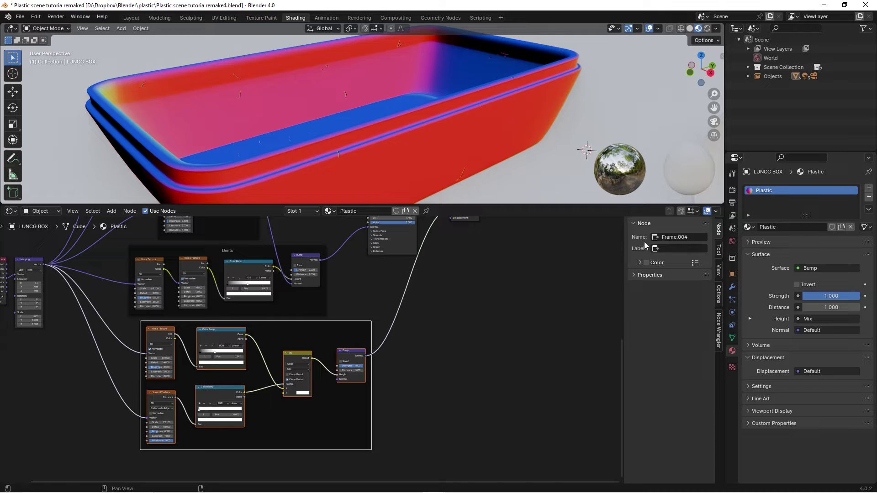
text(Sctraches)
key(Return)
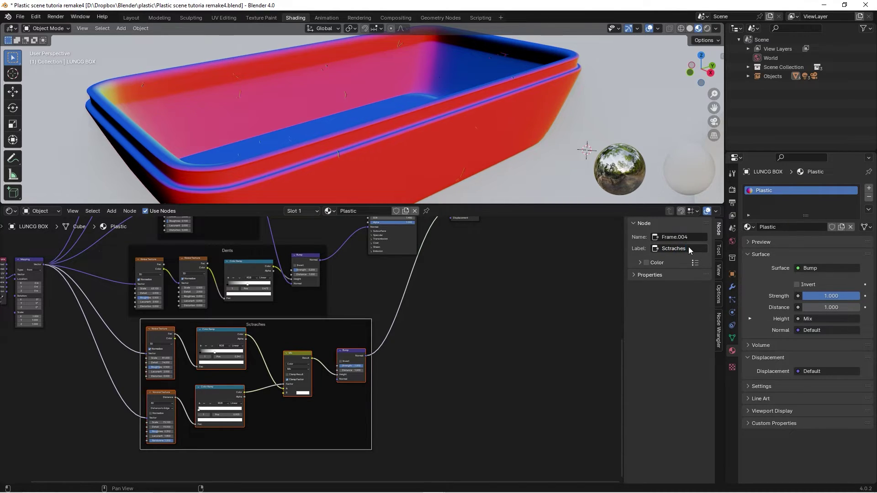
Step: Chain the Dents bump through the scratches Bump's Normal into the Principled BSDF, and connect the shader back to the Material Output
middle_drag(396, 330, 422, 380)
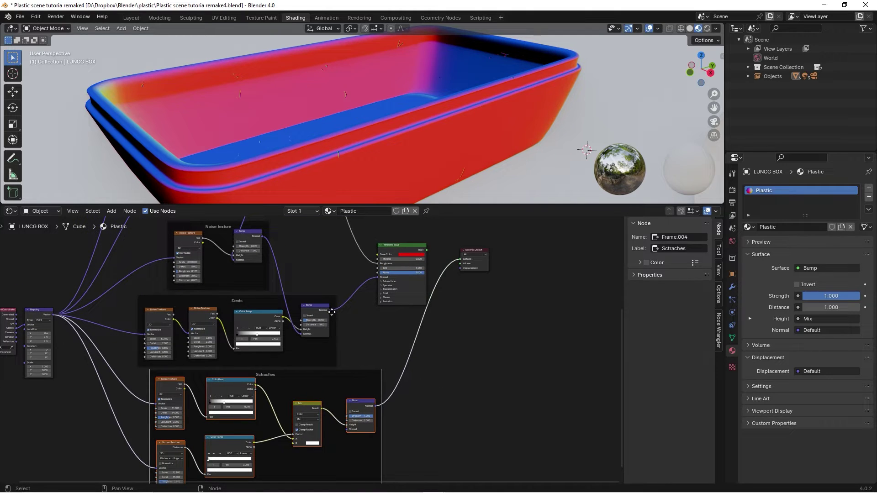
drag(330, 310, 381, 278)
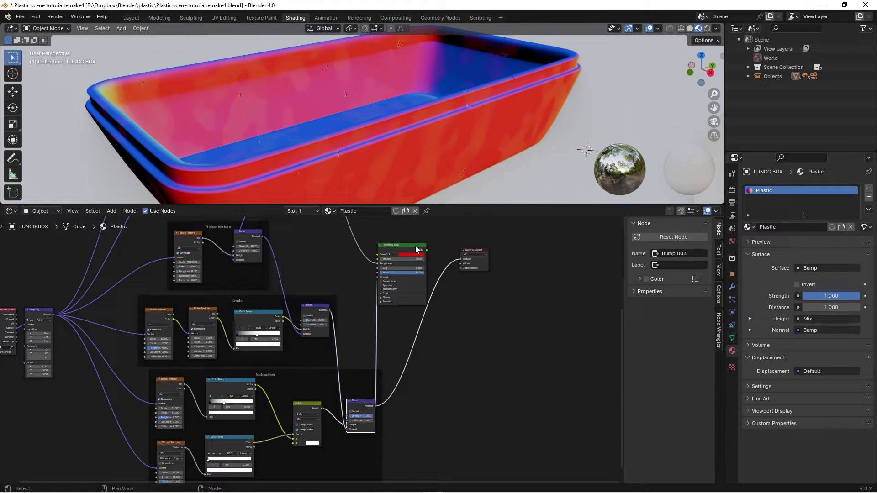
drag(415, 249, 428, 253)
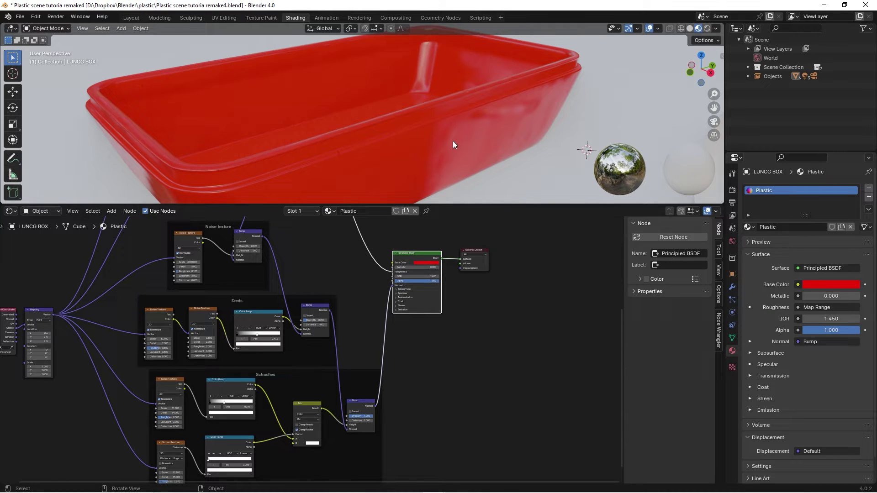
Step: Assign the existing Plastic material to the cup
middle_drag(427, 127, 391, 94)
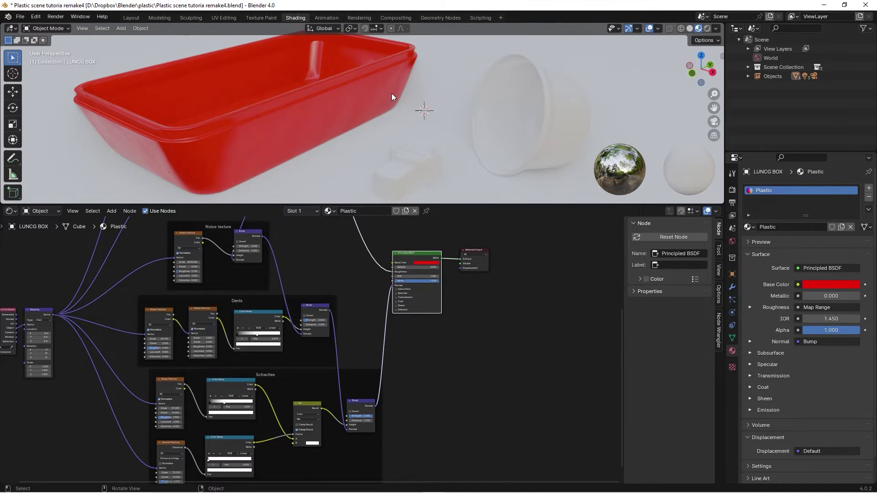
click(497, 99)
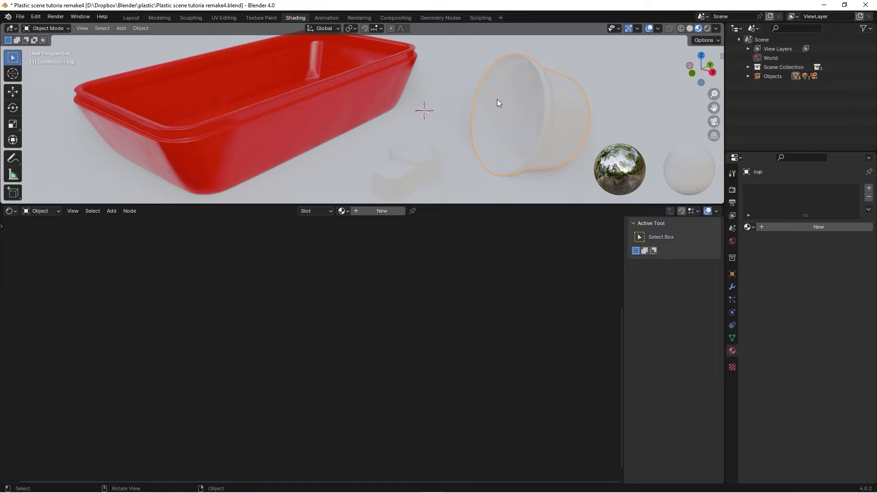
click(344, 211)
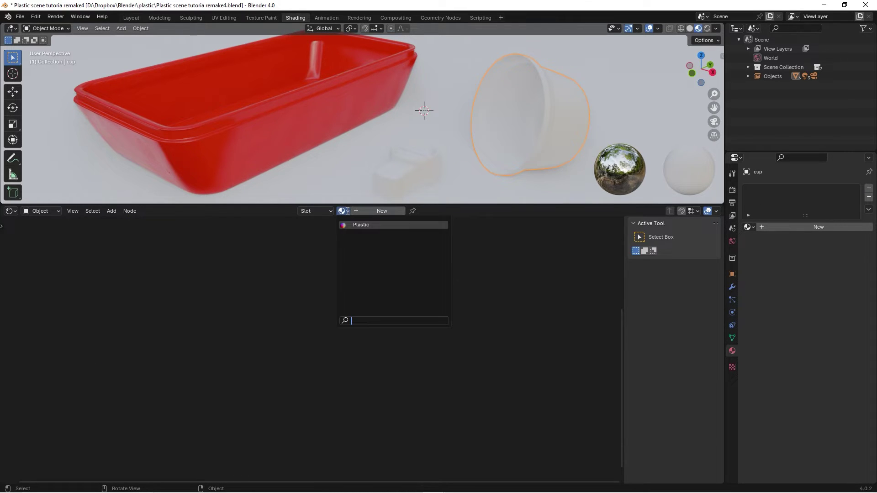
click(364, 226)
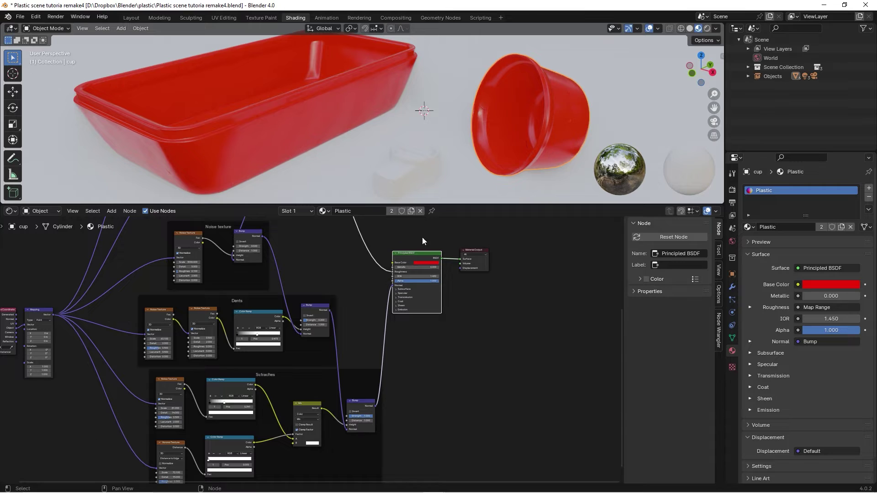
Step: Make a separate copy of the cup's material named "Plastic yellow" and change its Base Color to yellow
click(410, 210)
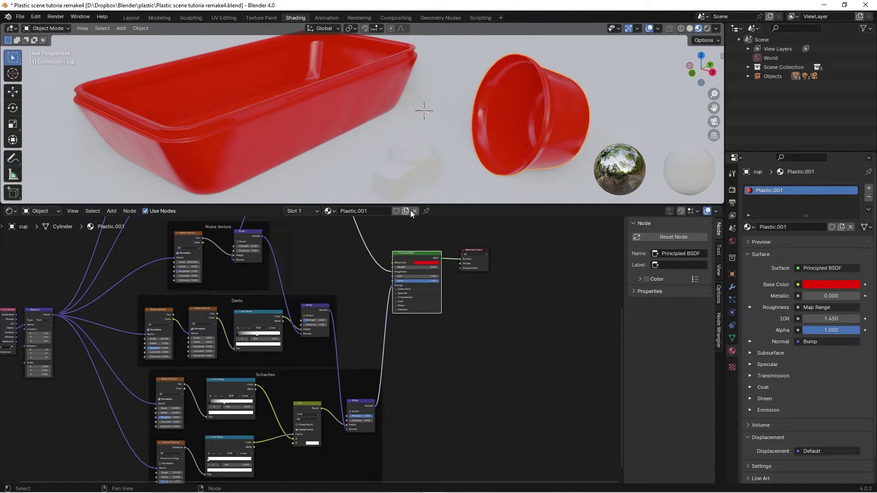
double_click(370, 211)
drag(357, 210, 378, 212)
key(BackSpace)
key(Return)
click(426, 262)
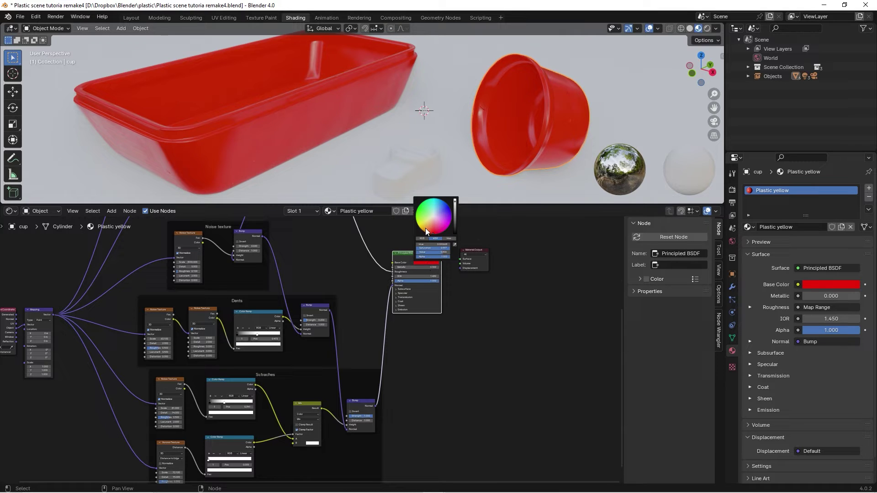
drag(426, 229, 420, 229)
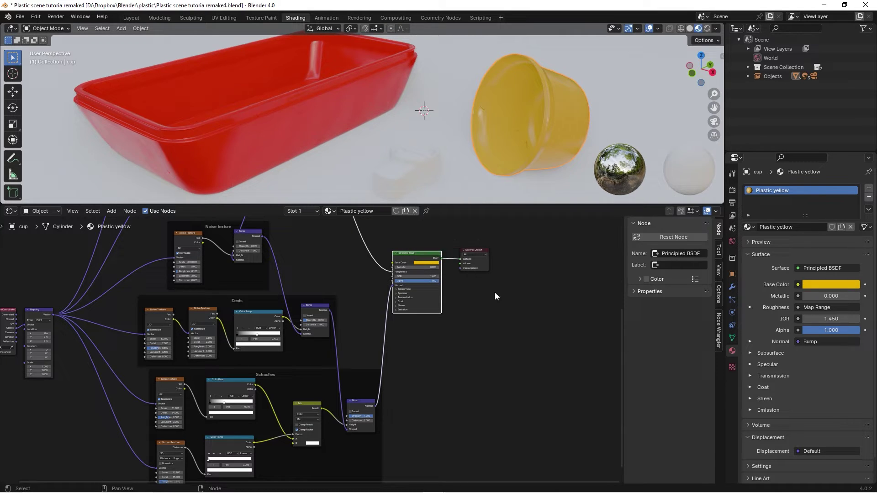
Step: Set the Bump Strength in the cup material's Noise texture frame to 0.1 and inspect the cup's surface
shift+middle_drag(406, 96, 313, 93)
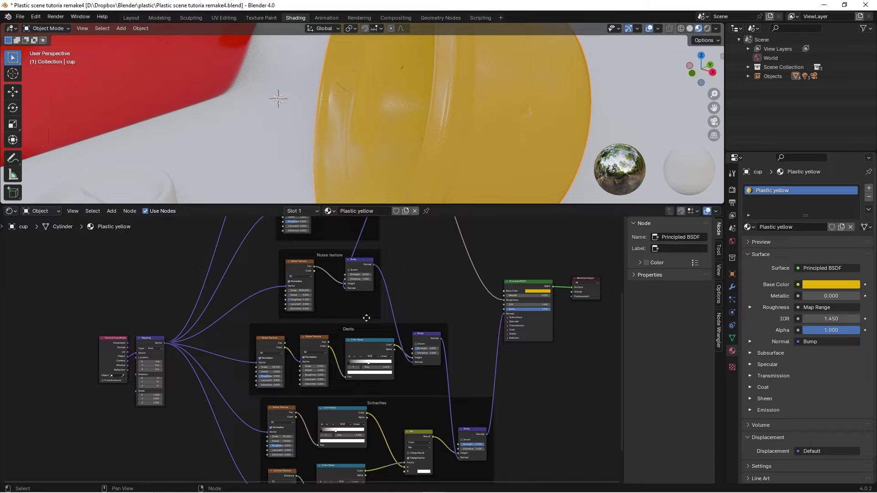
scroll(367, 318, up, 4)
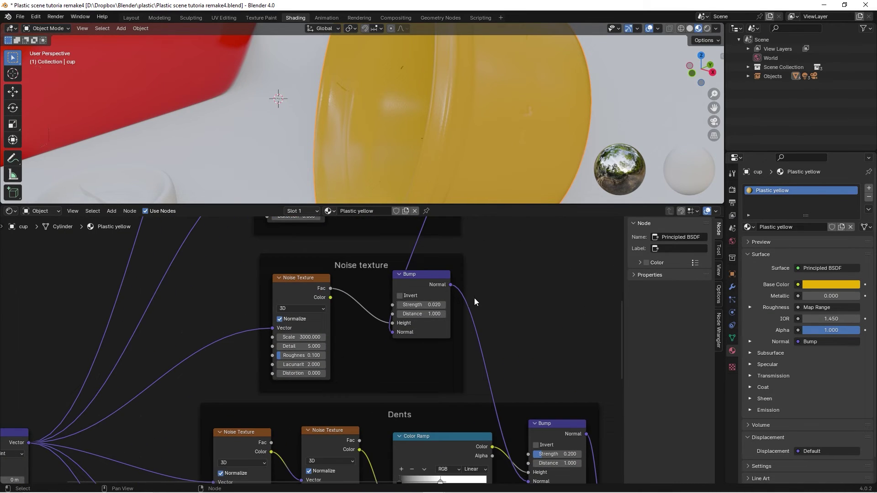
middle_drag(367, 313, 365, 335)
scroll(364, 335, up, 1)
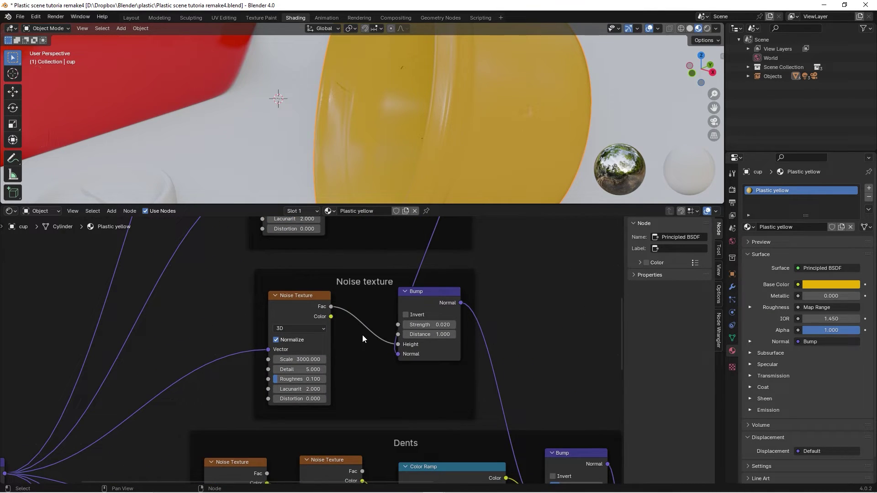
click(434, 322)
key(BackSpace)
text(.1)
key(Return)
mouse_move(429, 124)
middle_down()
mouse_move(412, 121)
mouse_move(430, 122)
middle_up()
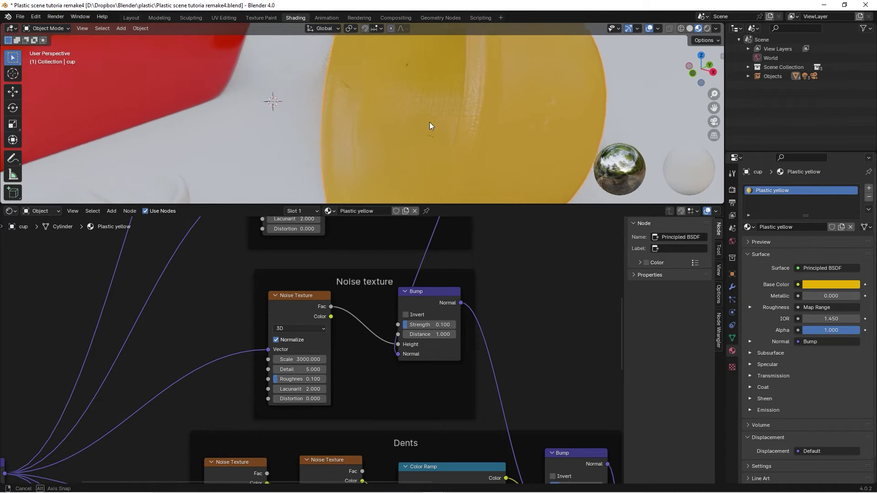
scroll(430, 122, down, 4)
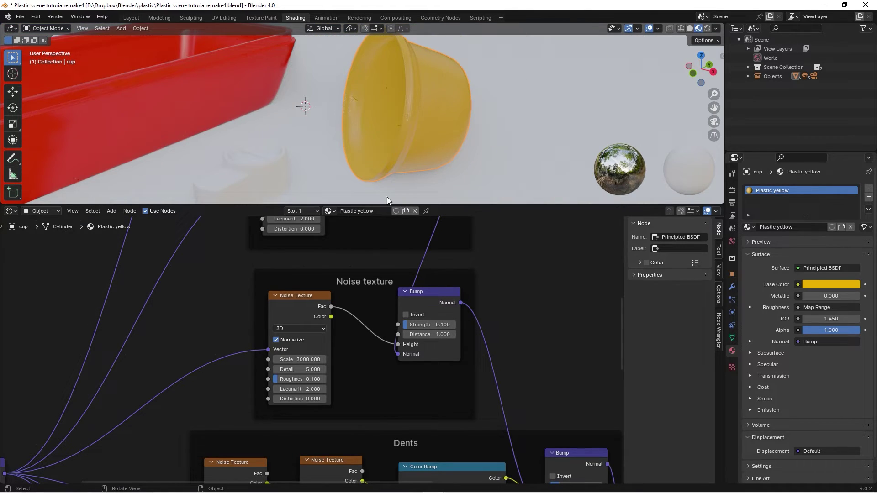
Step: Set the Noise Texture Scale in the cup material's Noise texture frame to 4000 and inspect the cup's surface
scroll(297, 361, up, 1)
double_click(304, 360)
text(400)
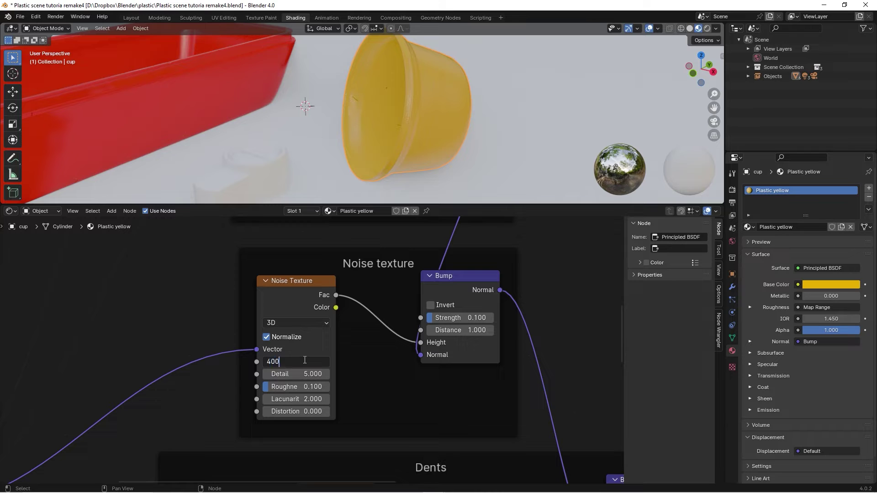
text(0)
key(Return)
scroll(427, 149, up, 4)
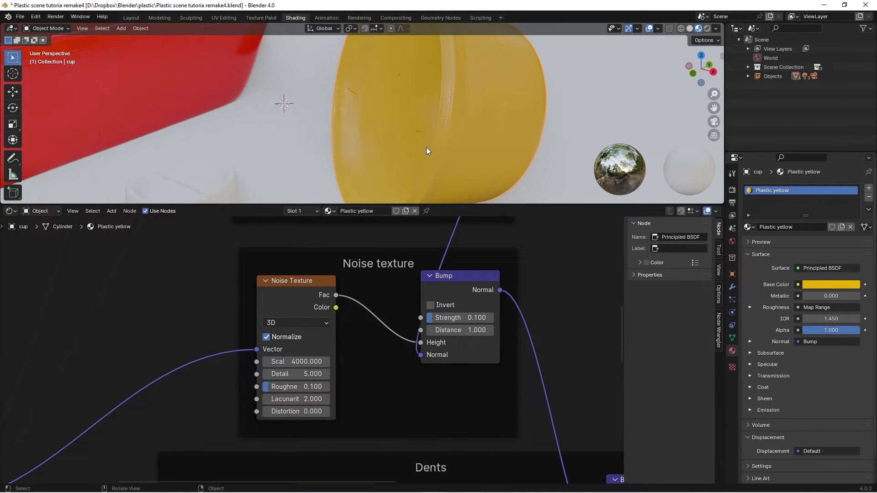
scroll(425, 143, down, 5)
mouse_move(388, 135)
middle_down()
mouse_move(425, 121)
mouse_move(385, 133)
mouse_move(401, 141)
middle_up()
scroll(453, 116, up, 5)
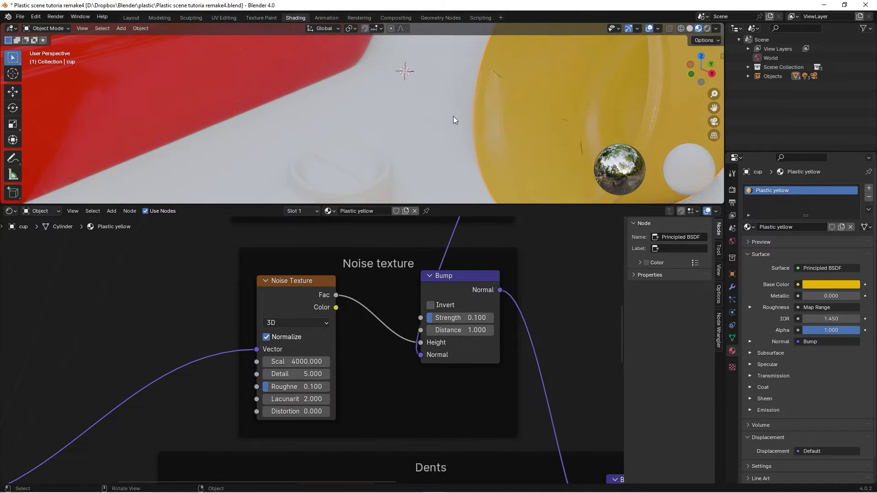
scroll(603, 107, down, 3)
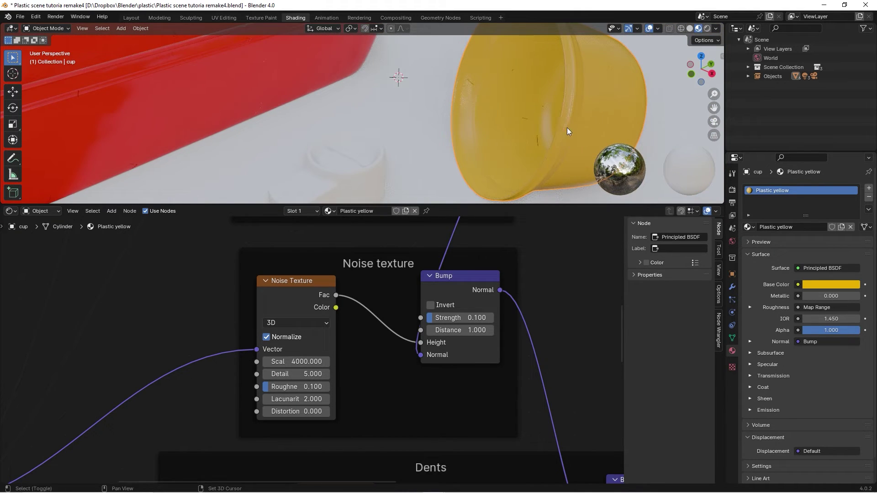
Step: Set the Bump Strength in the cup material's scratches frame to 0.1
scroll(567, 127, down, 1)
scroll(365, 334, down, 4)
scroll(354, 328, down, 2)
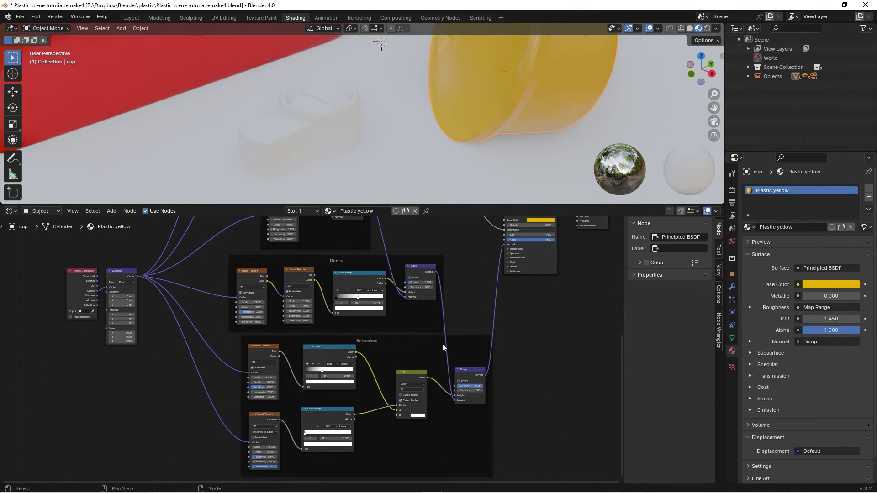
scroll(442, 343, up, 5)
scroll(396, 383, up, 2)
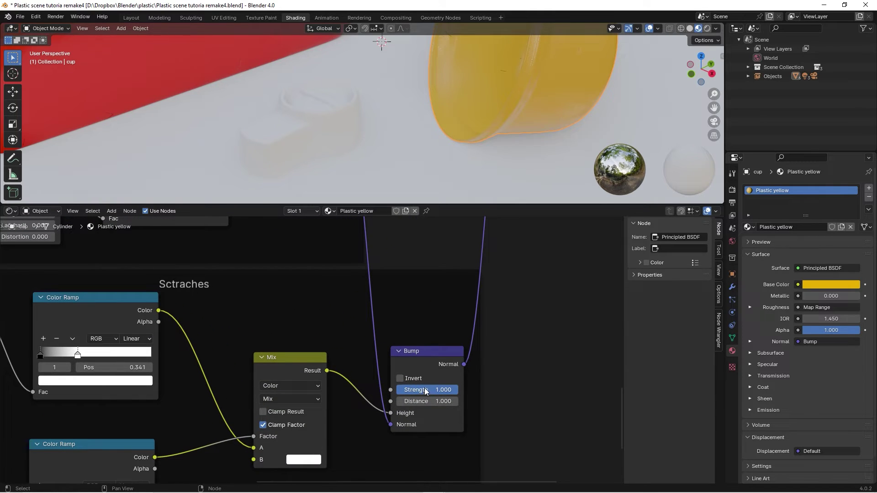
click(427, 390)
text(.1)
key(Return)
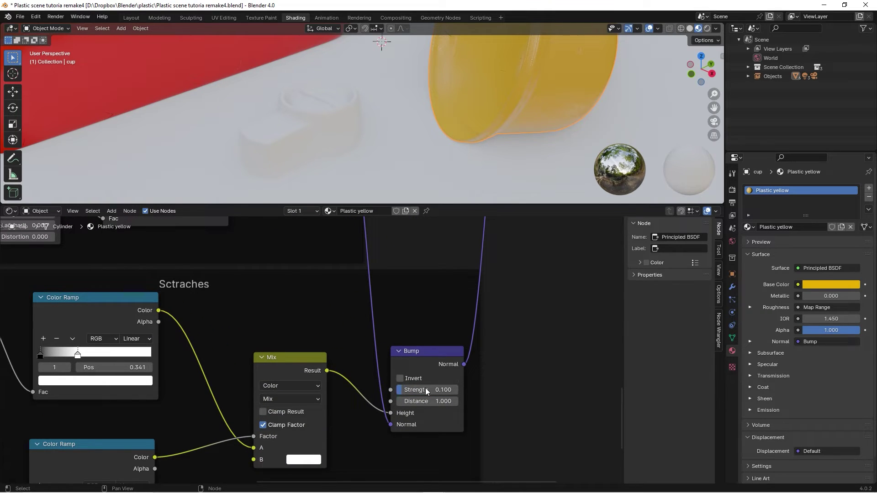
scroll(349, 100, down, 5)
scroll(302, 81, up, 5)
Step: Select the lunch box and set the scratches Bump Strength in its Plastic material to 0.2
shift+middle_drag(323, 106, 516, 169)
click(369, 107)
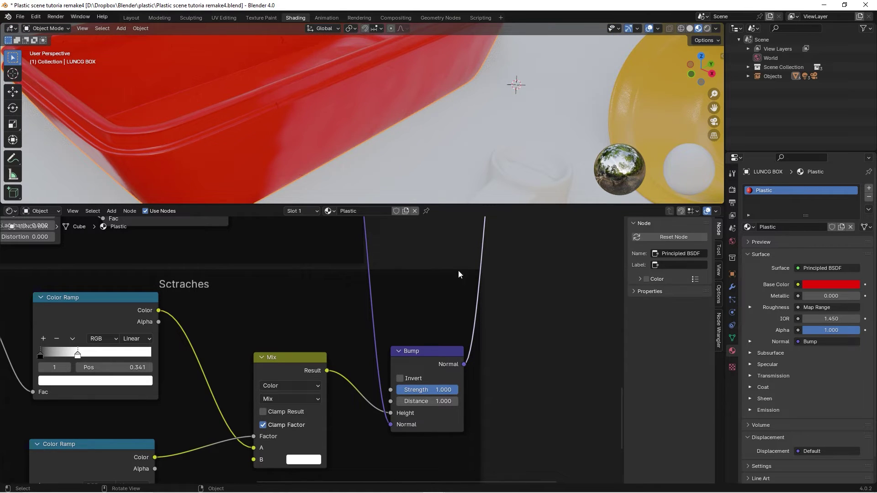
click(446, 389)
text(0.2)
key(Return)
scroll(428, 96, down, 5)
scroll(445, 62, up, 4)
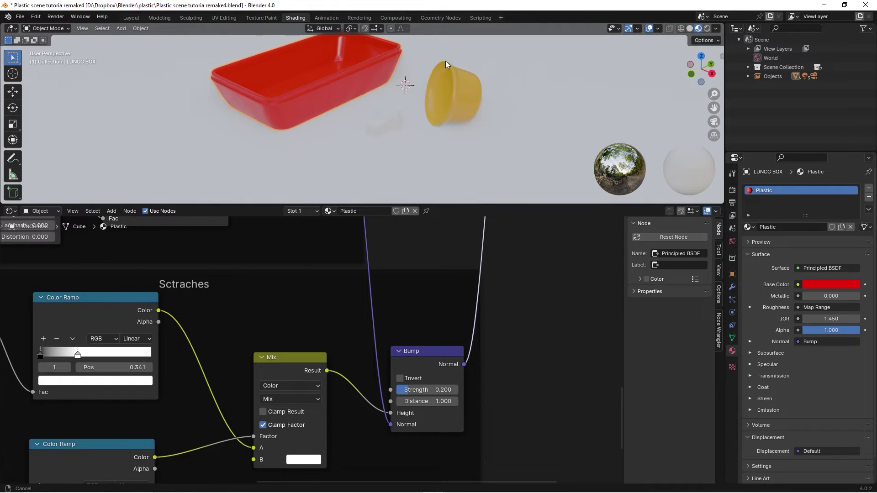
scroll(490, 328, down, 5)
middle_drag(457, 307, 482, 328)
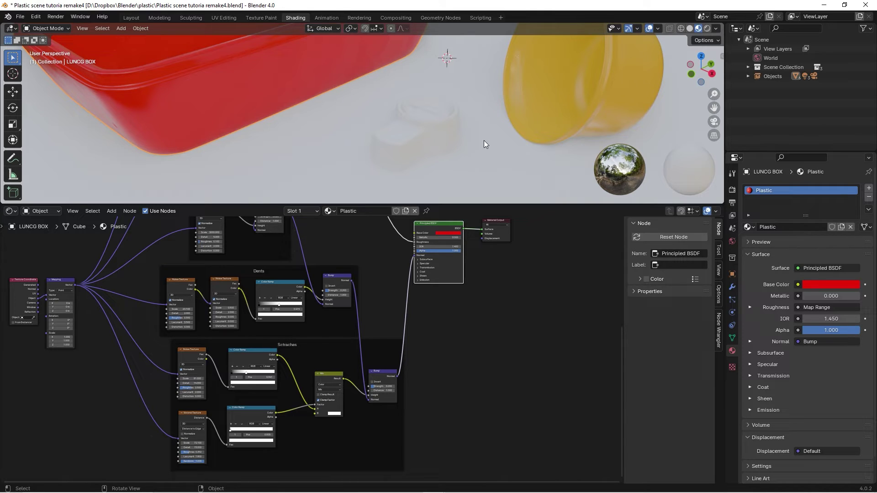
Step: Assign the existing Plastic material to the small plastic plug object between the lunch box and the cup
click(439, 130)
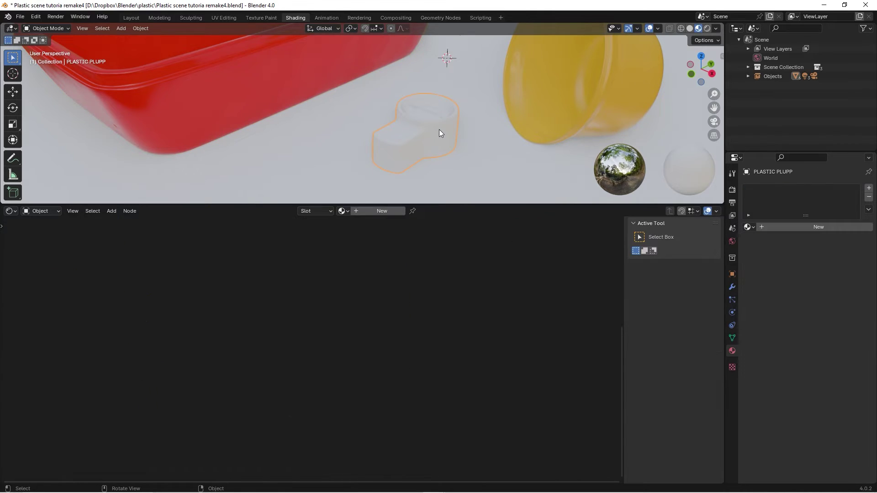
click(349, 210)
click(361, 225)
scroll(464, 305, down, 4)
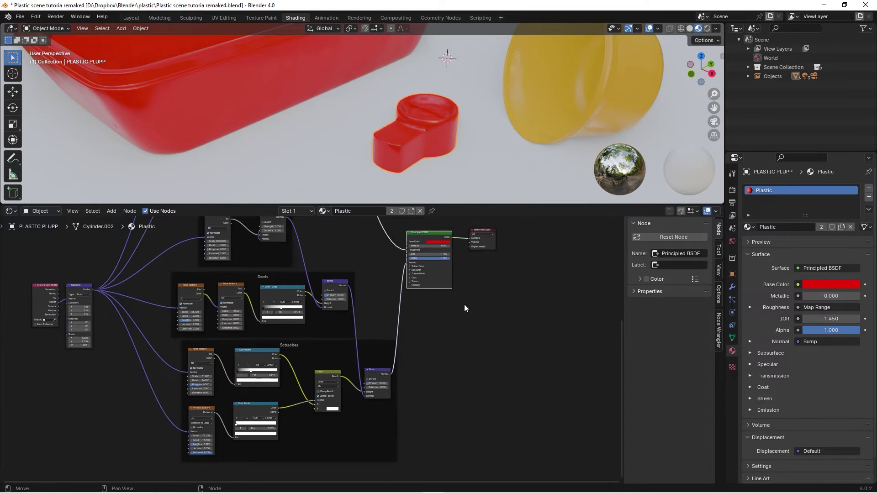
Step: Move the Material Output and Principled BSDF nodes farther from the texture frames to leave space in the node tree
drag(395, 289, 456, 292)
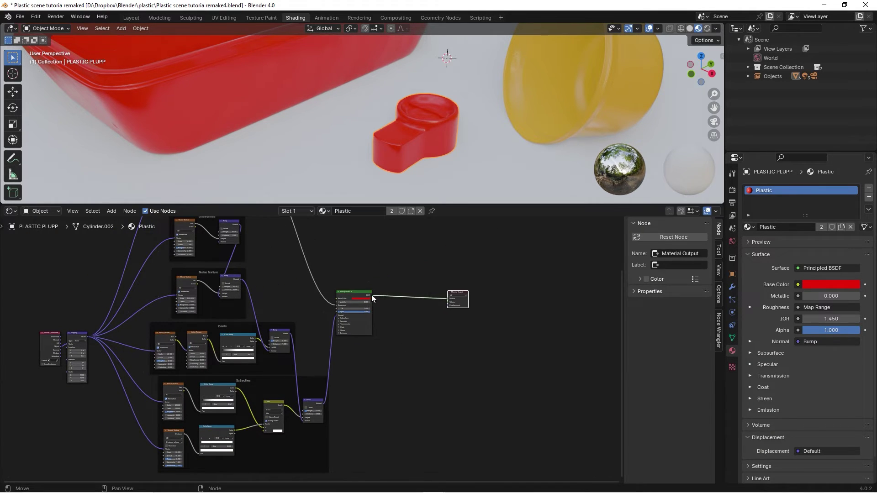
drag(364, 293, 405, 291)
scroll(356, 391, up, 4)
middle_drag(360, 395, 413, 316)
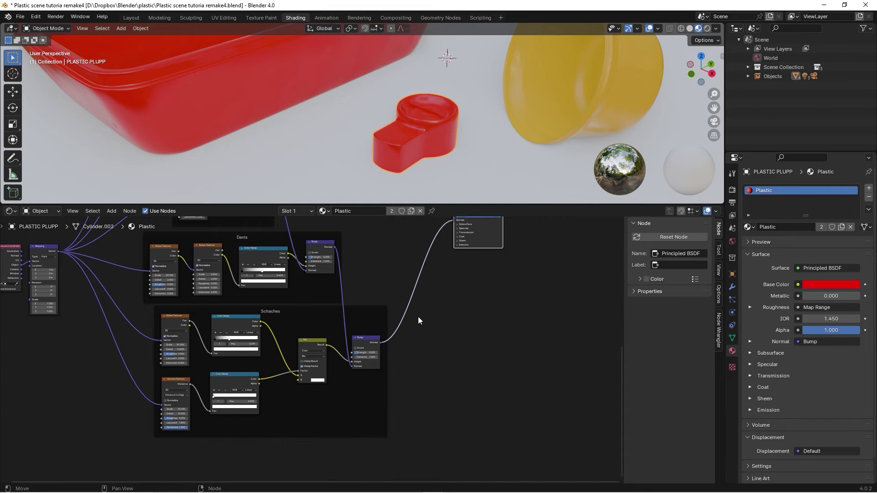
drag(335, 247, 425, 256)
click(391, 231)
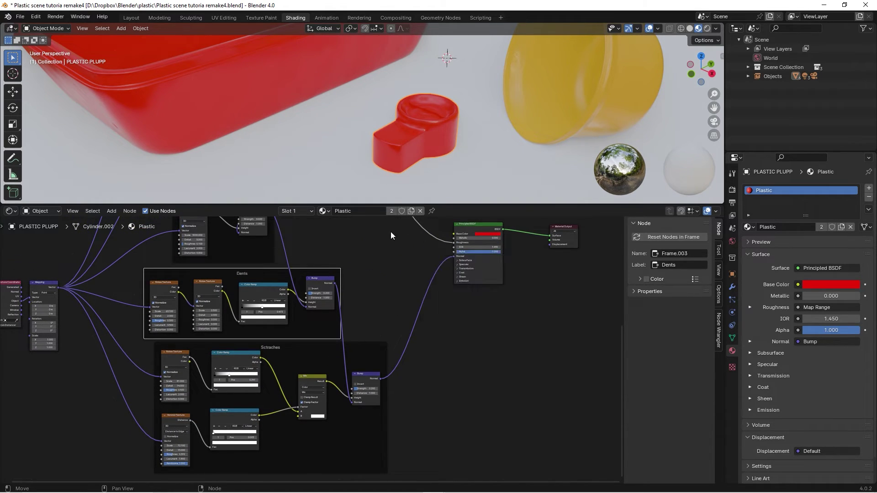
Step: Make a separate copy of the plug's material and name it "Plastic green"
click(410, 211)
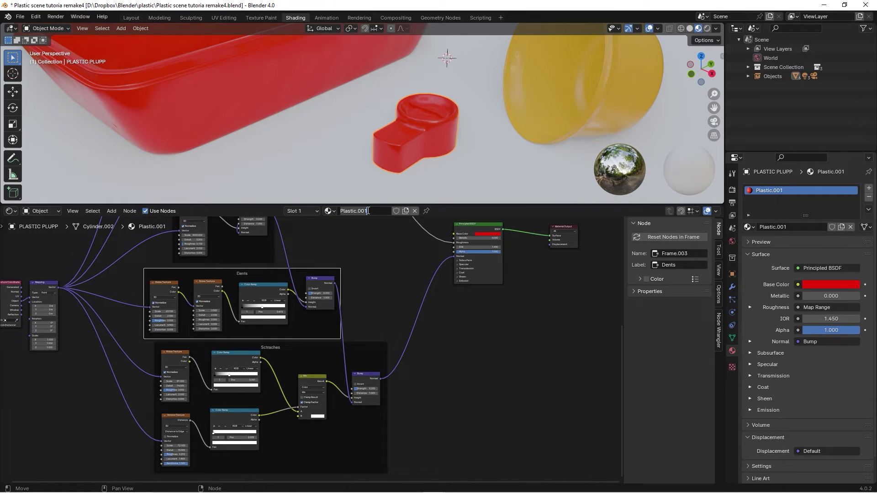
text(Plastic green)
key(Return)
Step: Delete the scratches frame with its nodes and connect the Dents Bump's Normal to the Principled BSDF's Normal
drag(427, 352, 111, 459)
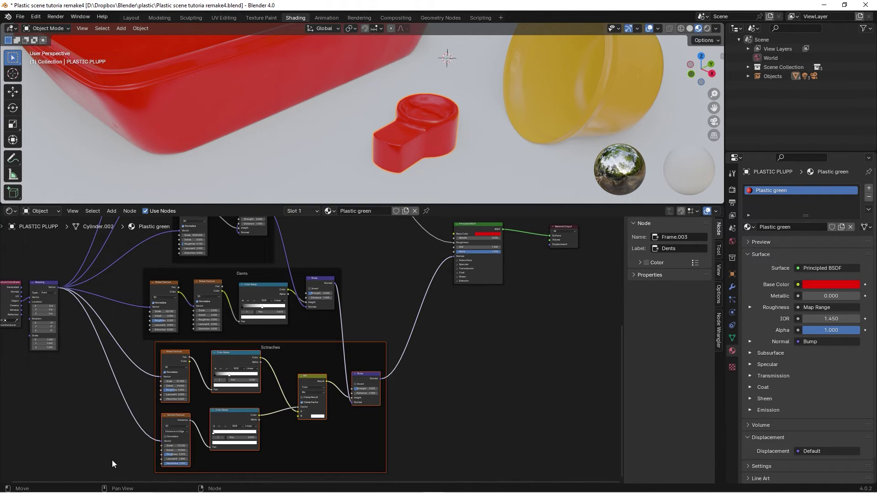
key(x)
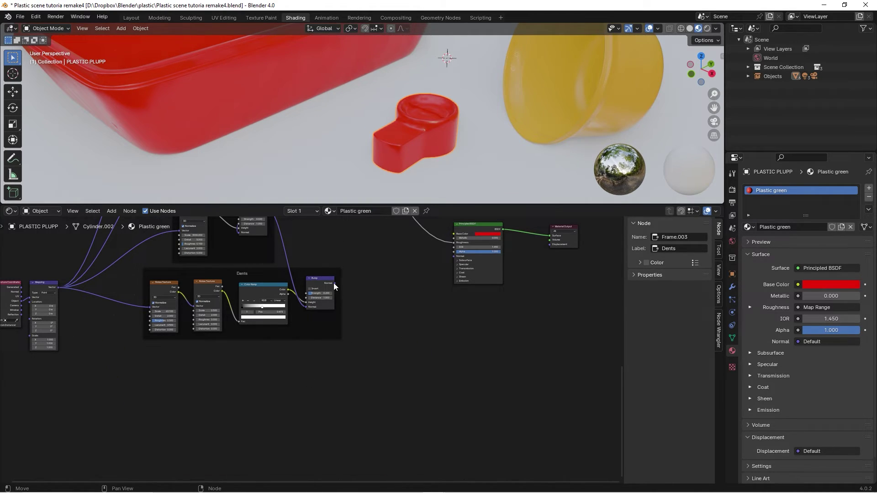
drag(335, 283, 453, 256)
scroll(455, 131, up, 7)
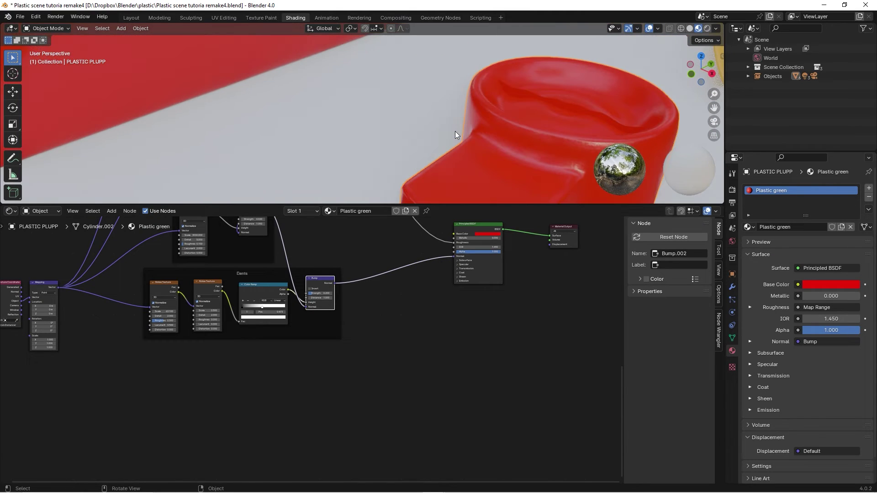
scroll(456, 130, down, 2)
shift+middle_drag(456, 131, 421, 105)
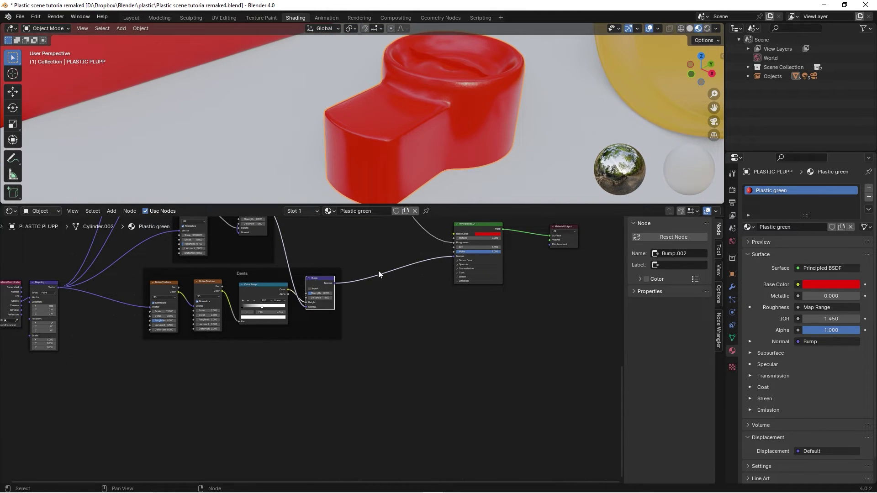
Step: Move the Principled BSDF closer to the Dents Bump, leaving a wide gap before the Material Output
scroll(366, 267, down, 3)
middle_drag(362, 266, 425, 333)
middle_drag(393, 310, 364, 300)
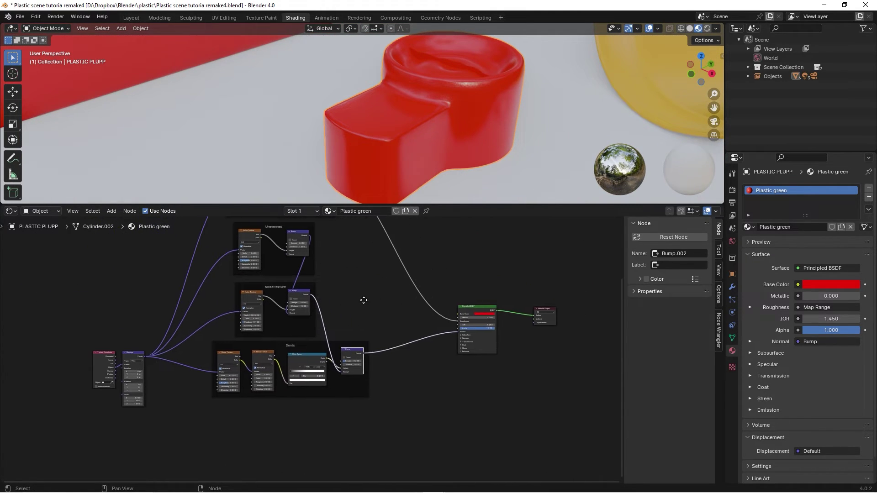
scroll(368, 338, up, 6)
middle_drag(415, 276, 141, 297)
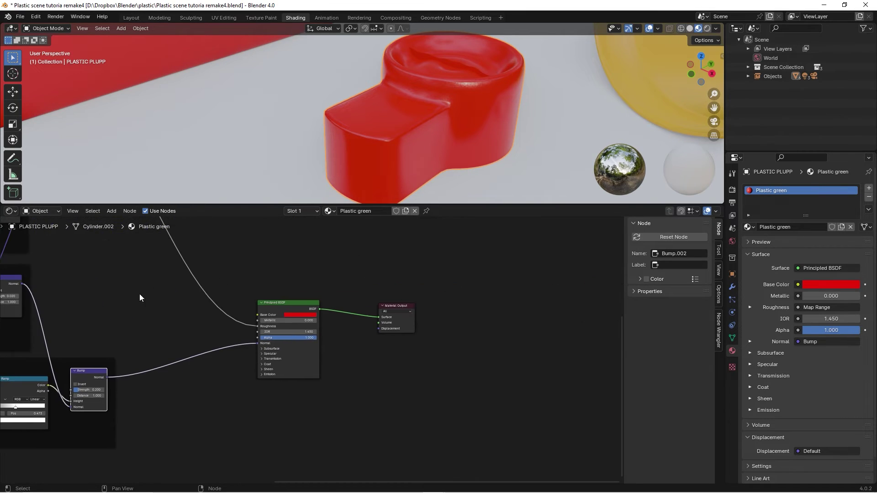
drag(297, 309, 216, 295)
mouse_move(391, 306)
mouse_down()
mouse_move(366, 292)
mouse_move(392, 294)
mouse_up()
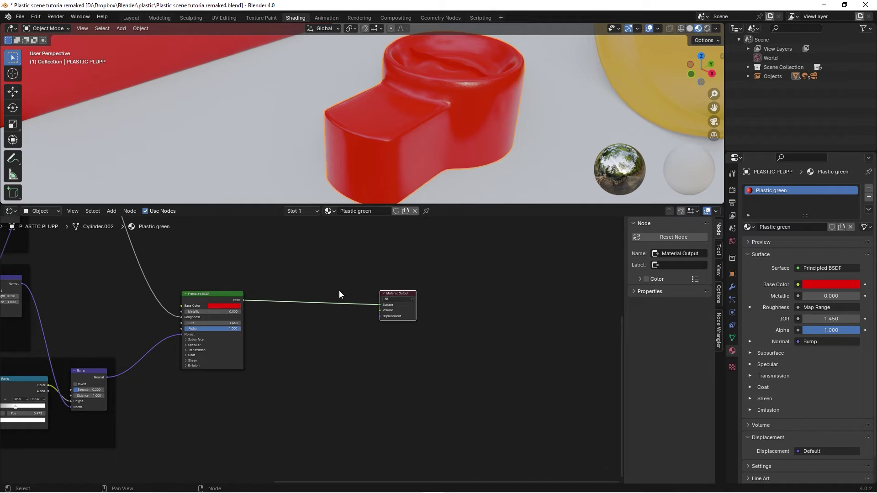
click(333, 280)
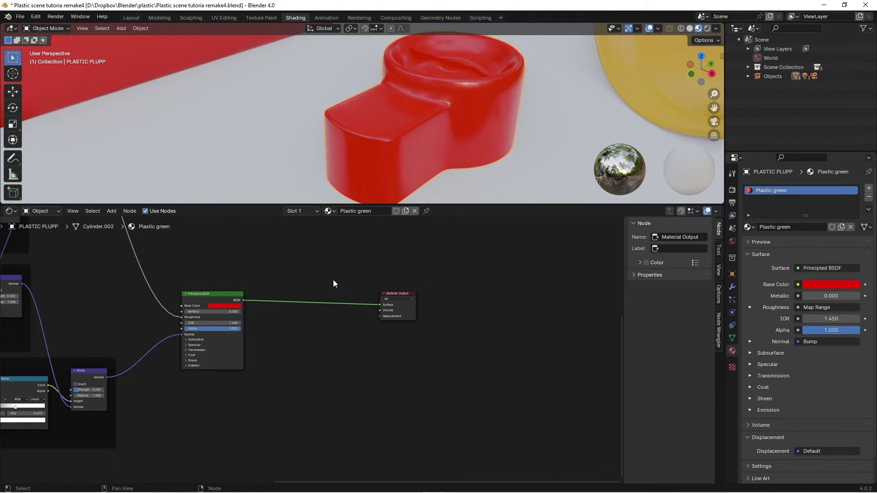
drag(398, 296, 419, 293)
click(412, 296)
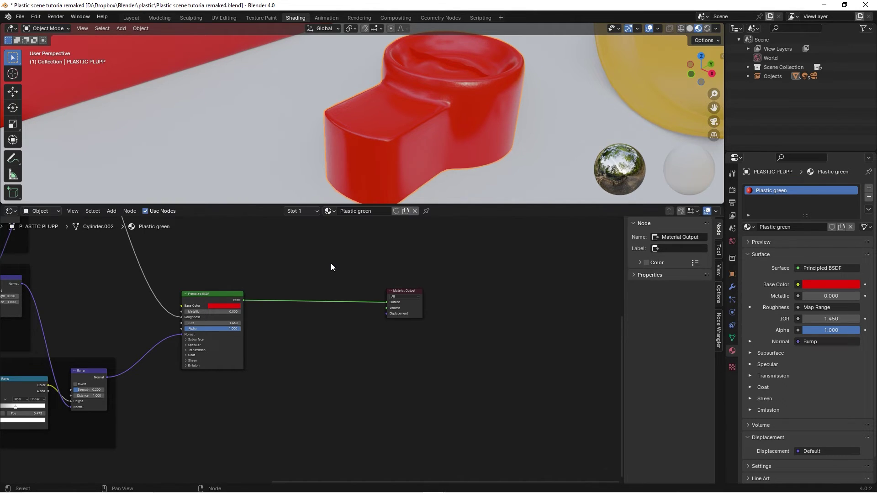
Step: Change the Principled BSDF's Base Color to a slightly darkened saturated green
key(shift+a)
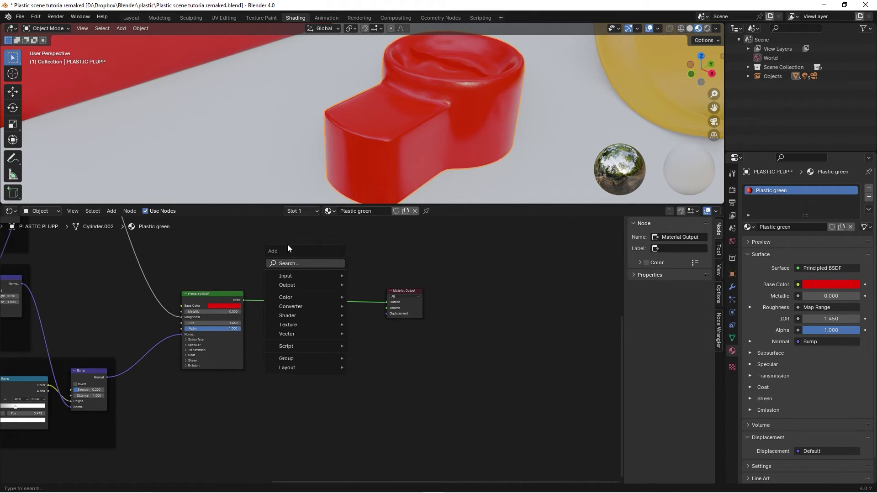
click(225, 306)
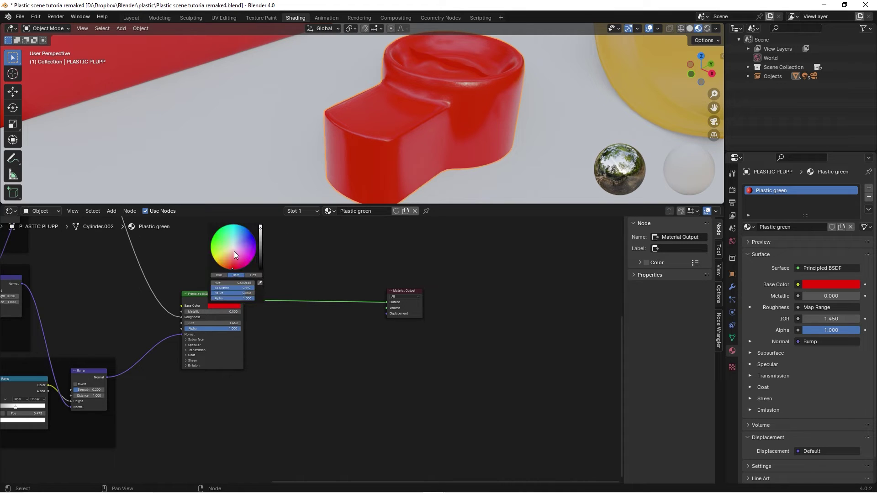
click(211, 241)
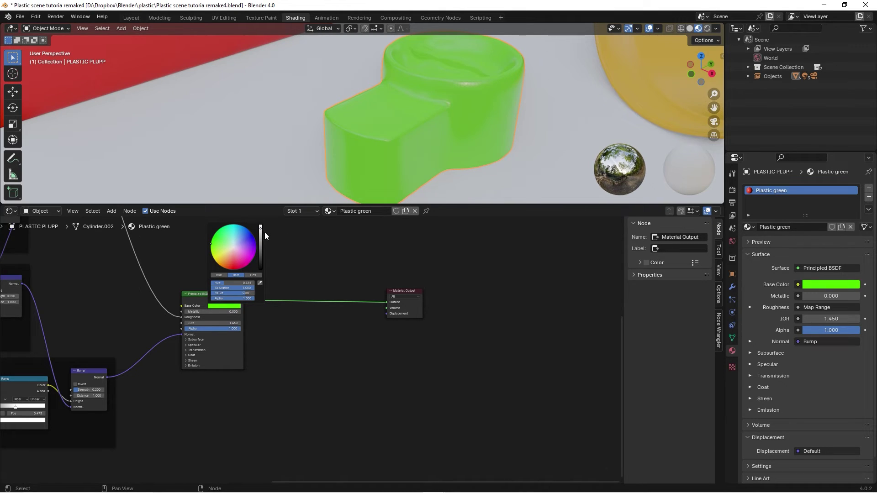
drag(261, 230, 261, 237)
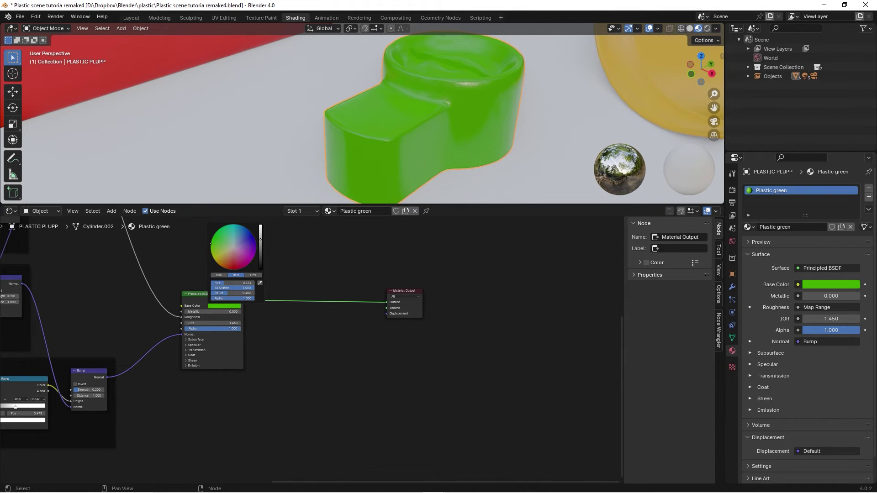
Step: Add a Translucent BSDF node just above the Principled BSDF
key(shift+a)
click(308, 338)
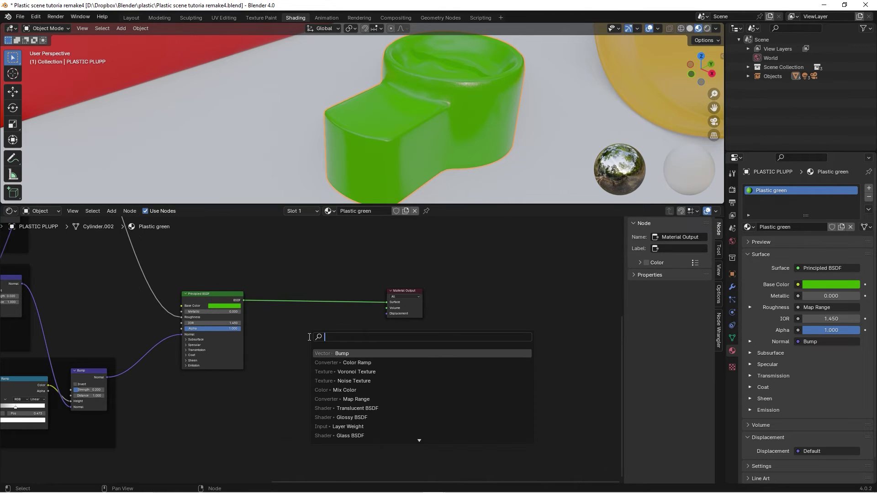
text(tra)
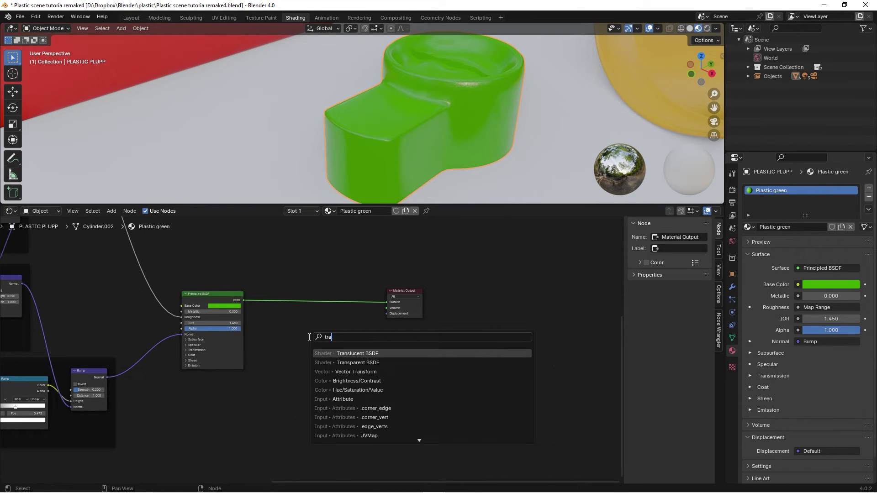
click(344, 350)
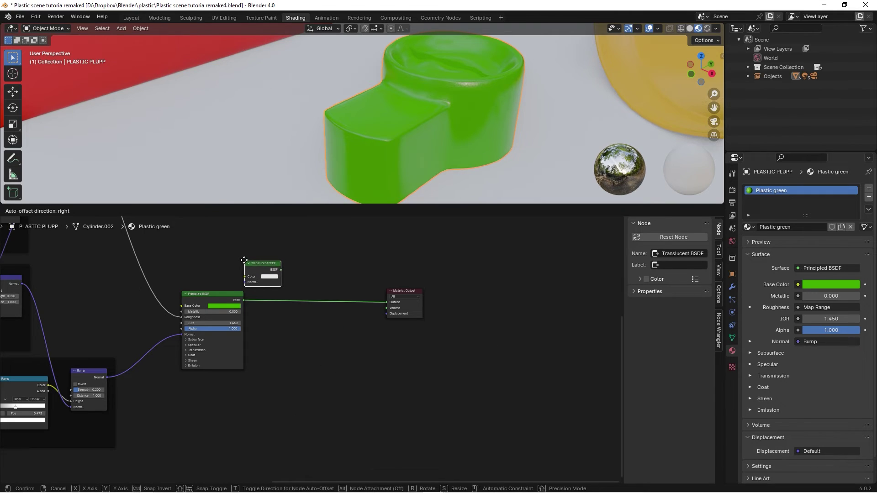
click(246, 257)
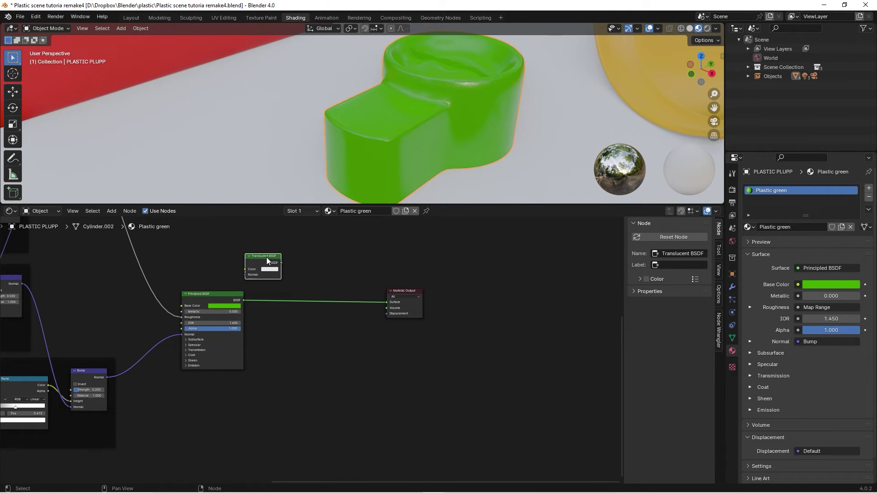
Step: Combine the Translucent BSDF and the Principled BSDF through a Mix Shader feeding the Material Output, and position the Mix Shader between them
ctrl+shift+right_drag(268, 260, 232, 306)
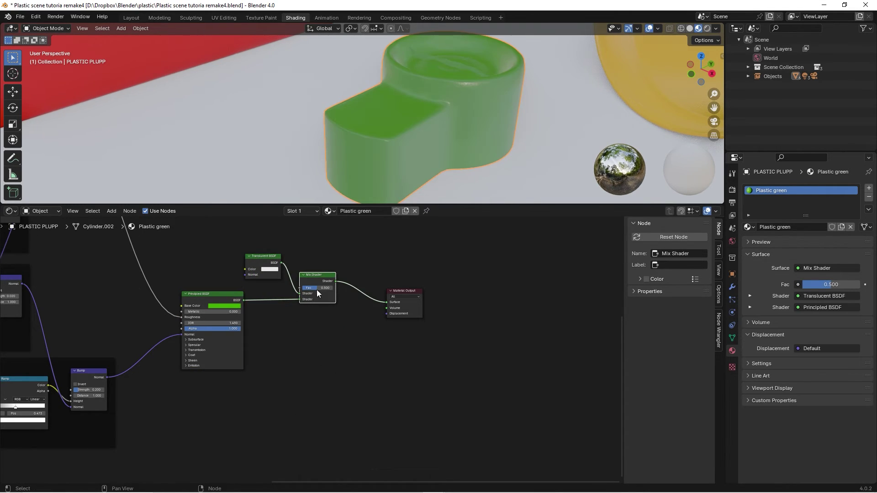
drag(321, 275, 326, 286)
scroll(314, 263, up, 4)
middle_drag(310, 249, 303, 317)
scroll(303, 316, up, 2)
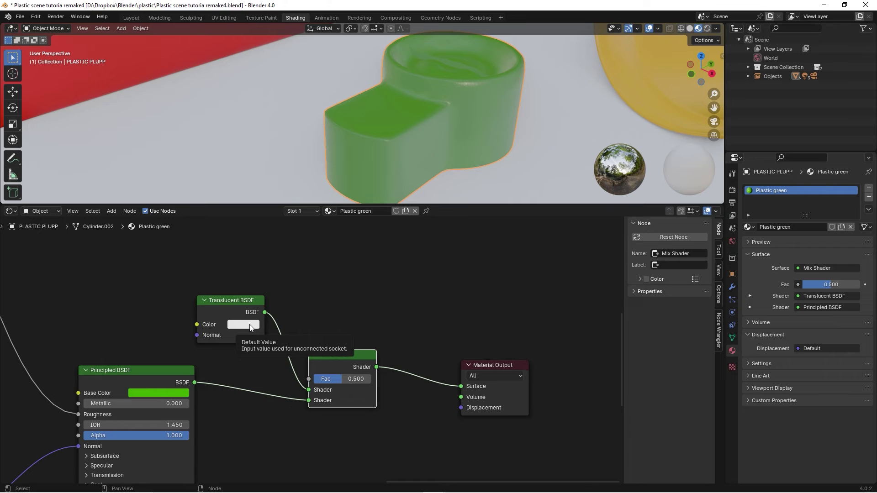
Step: Set the Translucent BSDF's Color to a bright, slightly desaturated green with a Value of 1.000
click(251, 326)
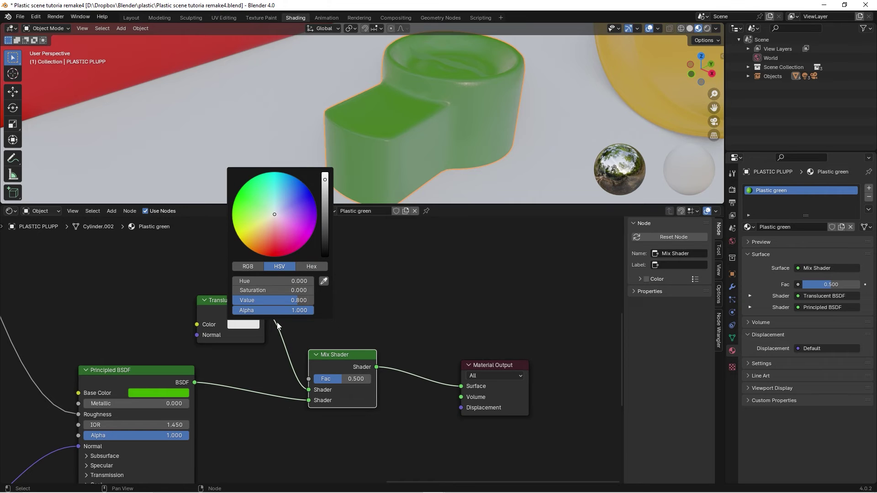
drag(262, 209, 235, 198)
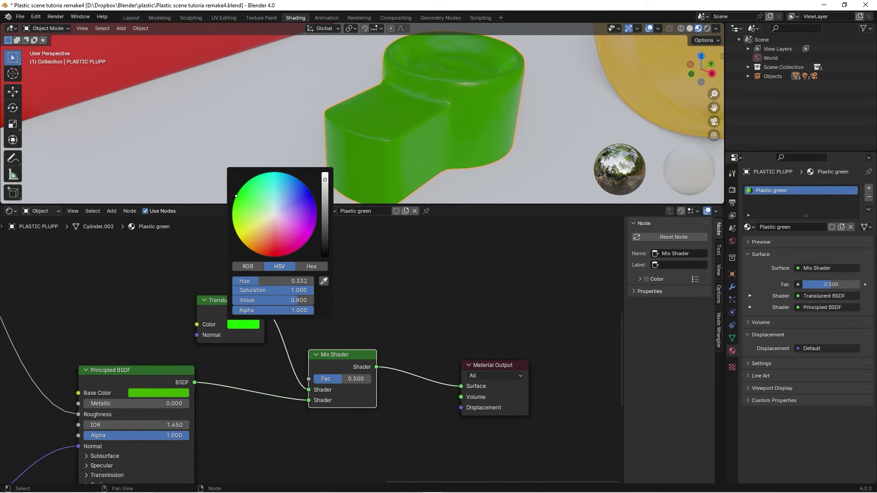
drag(324, 179, 325, 173)
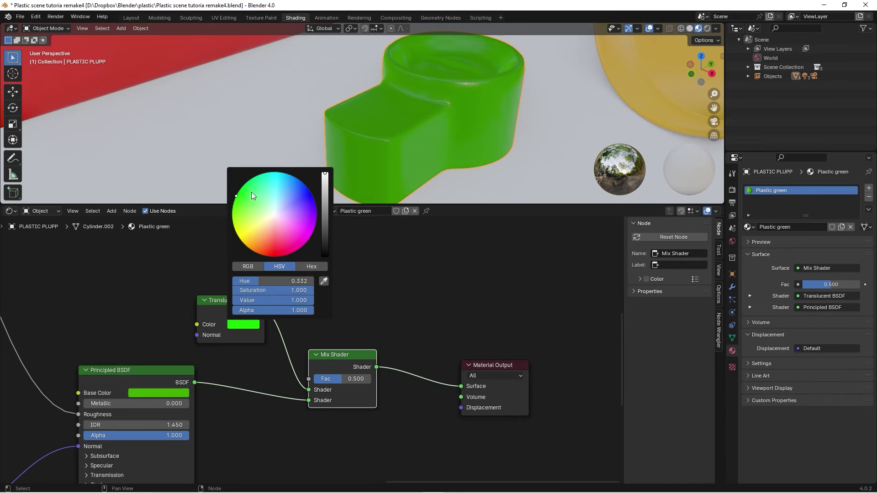
drag(252, 195, 248, 198)
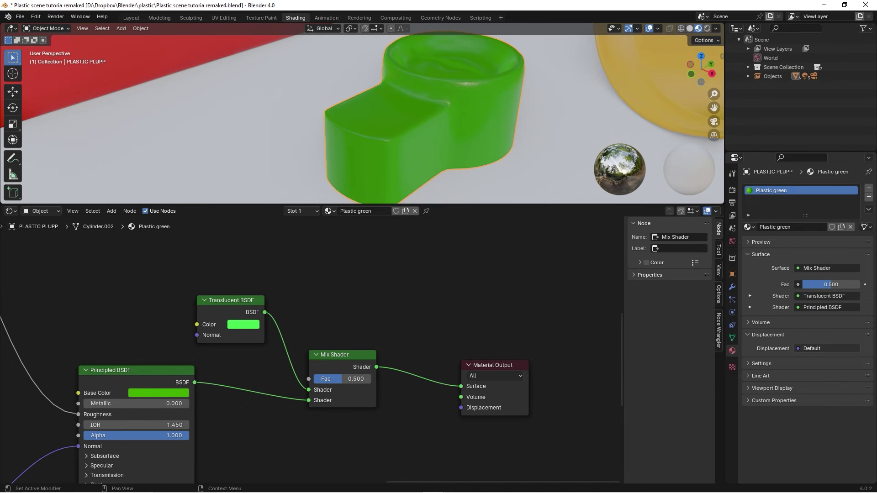
Step: Try the Mix Shader's factor at 0, and settle on 0.808 so the Principled BSDF dominates
scroll(350, 395, up, 6)
drag(351, 394, 302, 395)
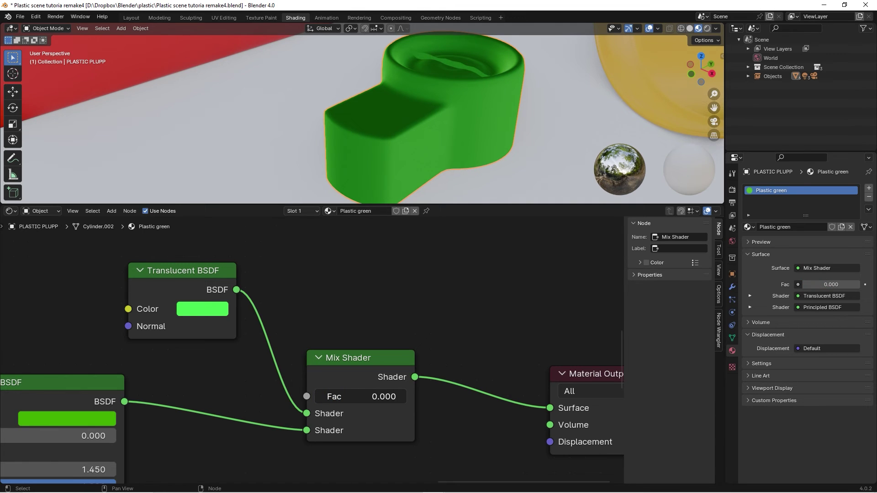
drag(303, 395, 389, 397)
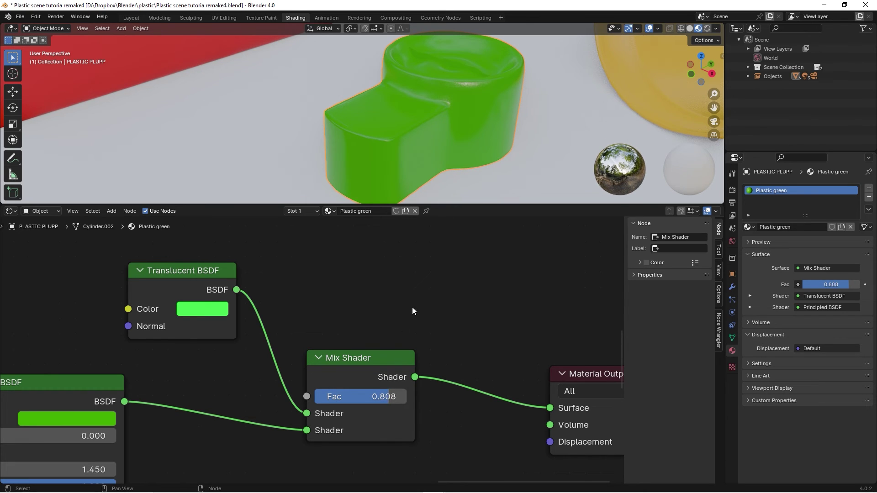
Step: Move the Material Output node closer to the Mix Shader and slightly higher
scroll(412, 306, down, 2)
scroll(475, 187, down, 4)
scroll(451, 100, up, 4)
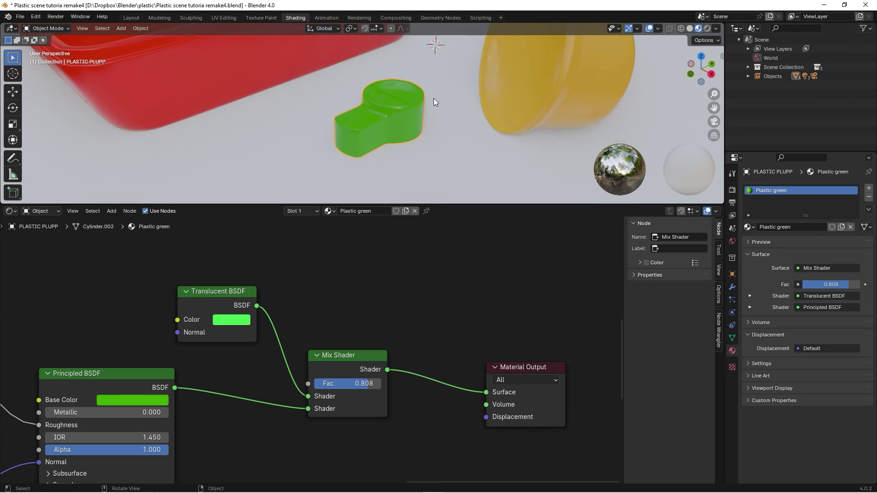
scroll(456, 338, down, 2)
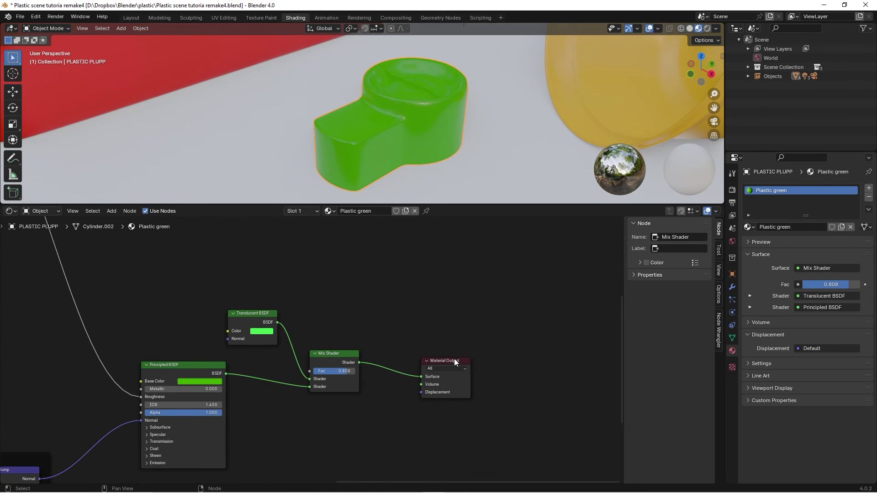
drag(454, 358, 418, 340)
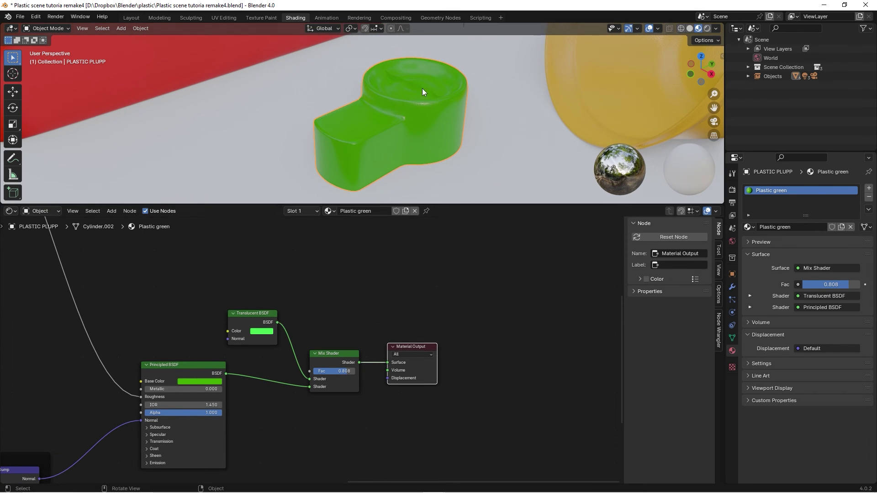
Step: In the Layout workspace, examine the thin wavy sheet inside the green plug, including its mesh in Edit Mode, and view the plastic objects together
scroll(427, 75, up, 2)
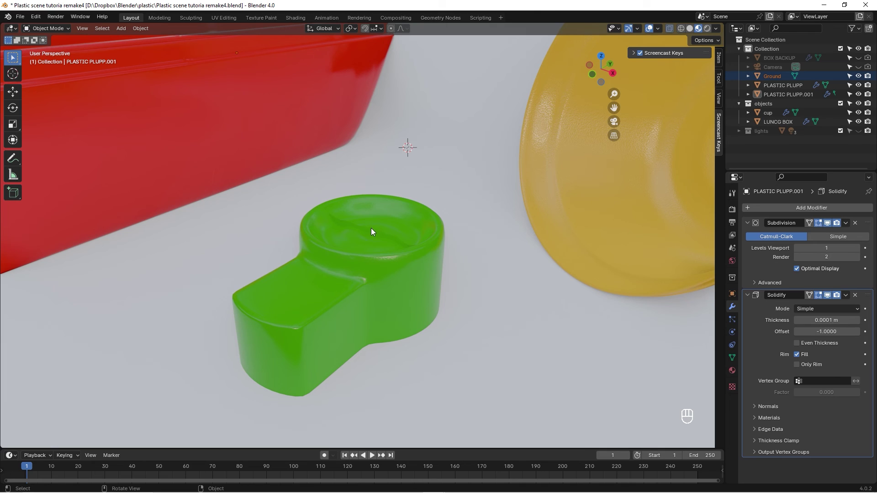
click(373, 231)
click(458, 216)
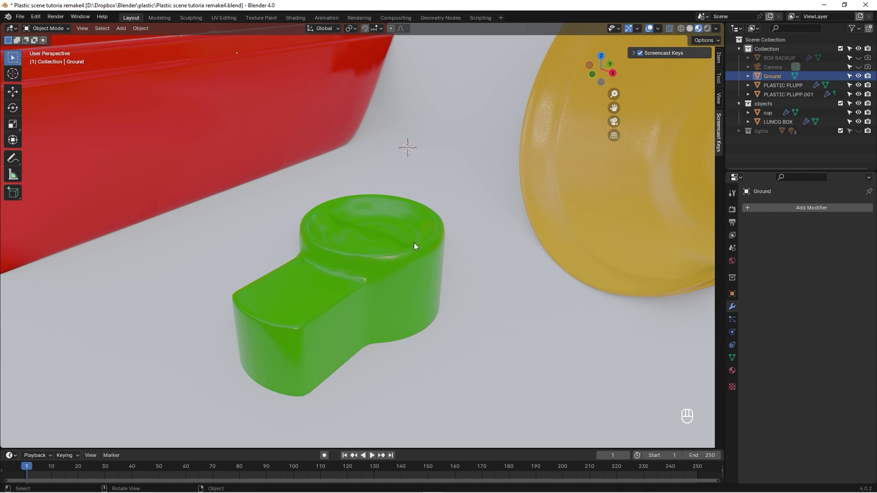
click(390, 240)
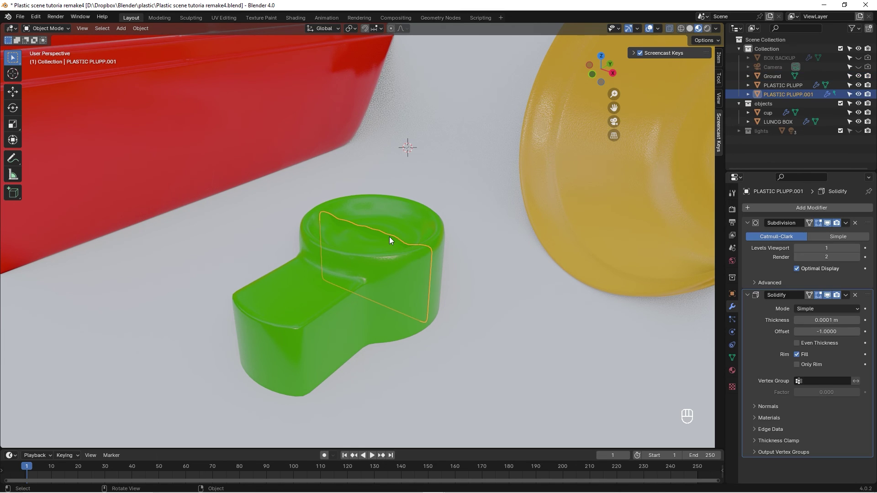
key(Tab)
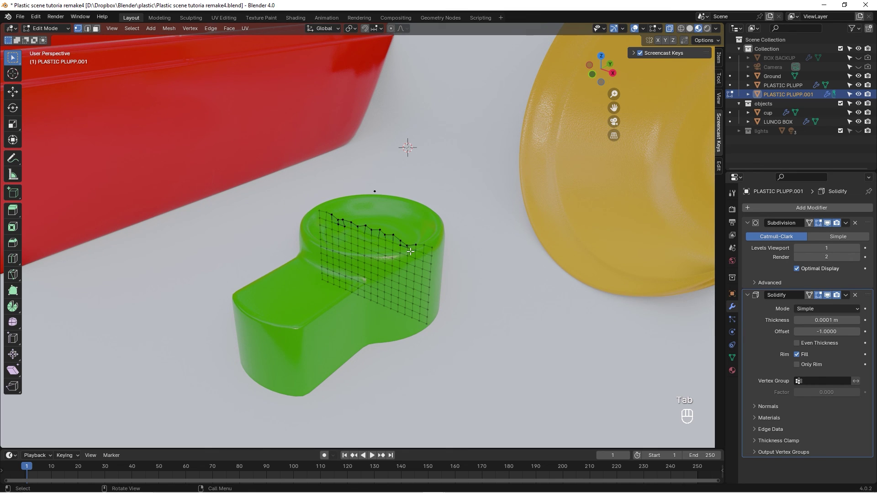
key(Tab)
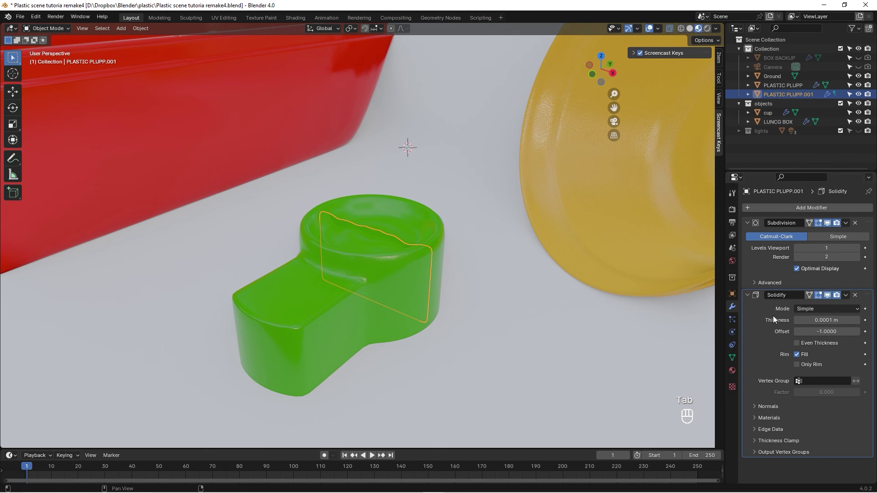
click(466, 237)
scroll(465, 239, down, 5)
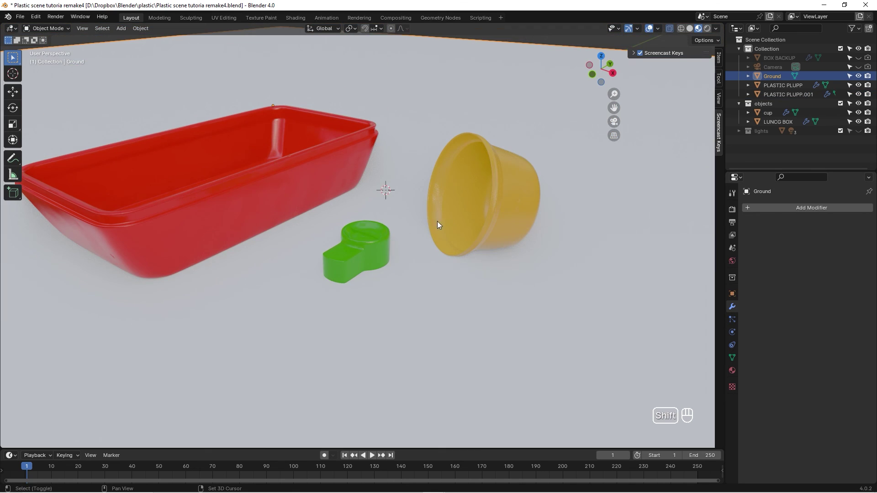
shift+middle_drag(437, 221, 489, 250)
scroll(496, 259, up, 3)
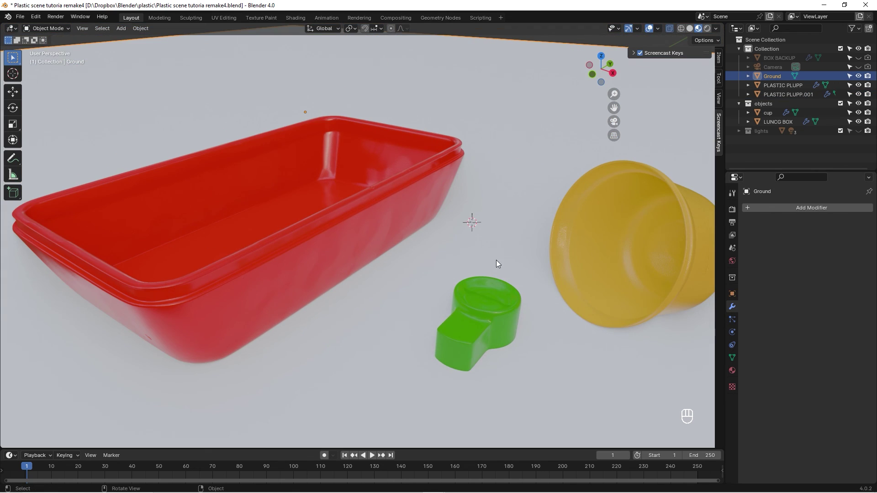